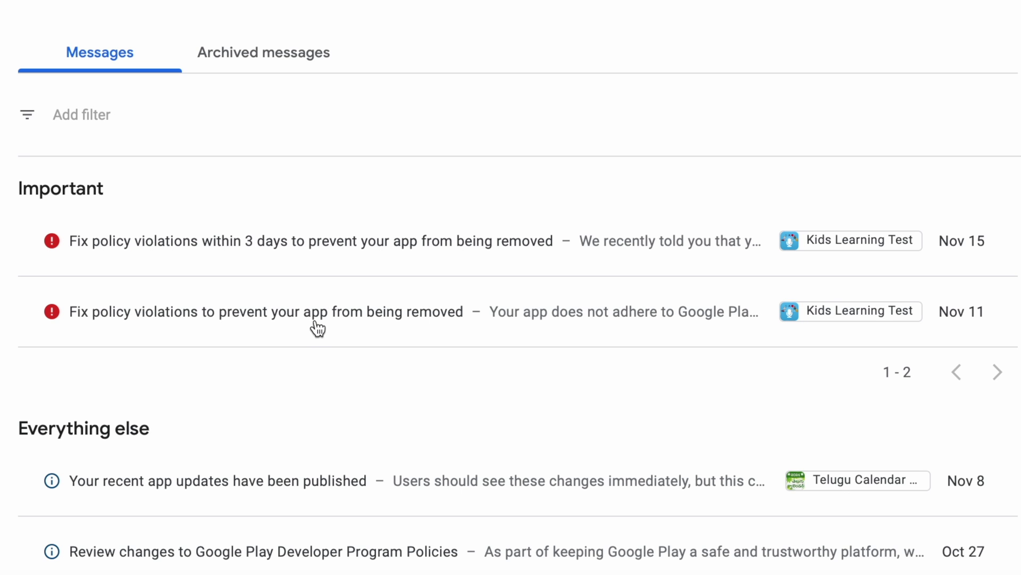
Expand the Nov 11 'Fix policy violations' message and highlight its November 17, 2023 fix-by date
left_click(316, 320)
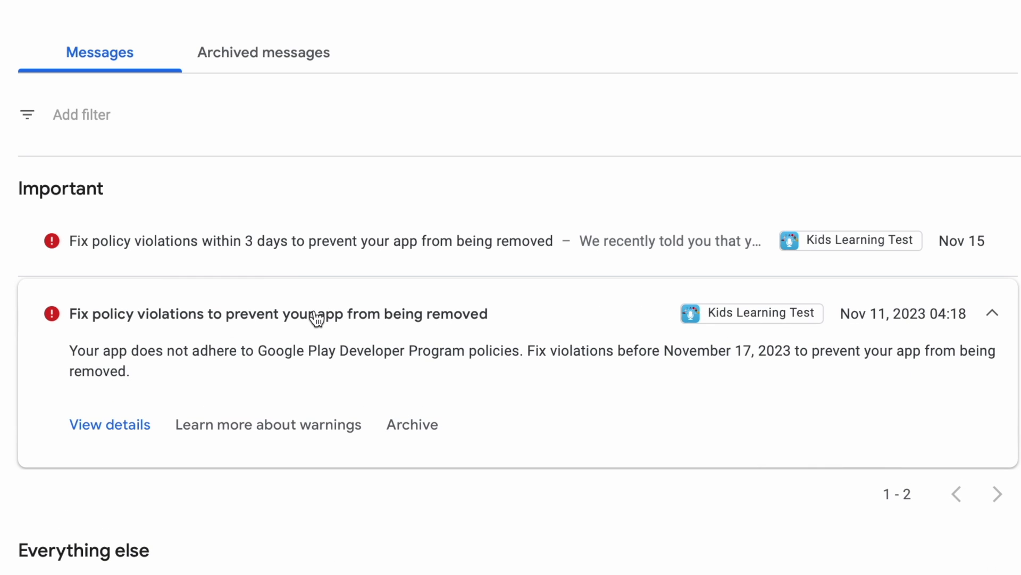
scroll(316, 319, "down", 2)
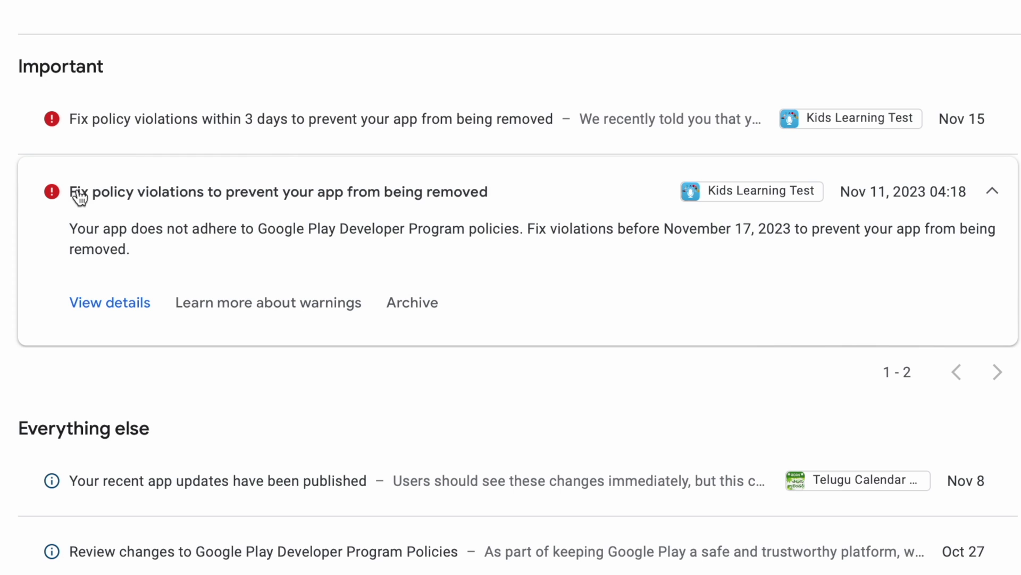
left_click_drag(72, 196, 499, 198)
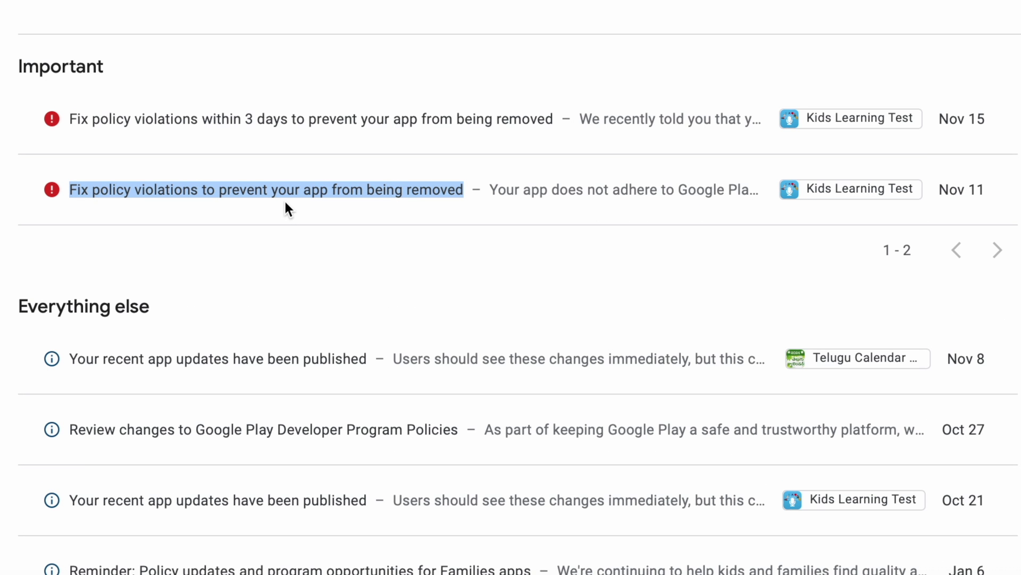
left_click(286, 202)
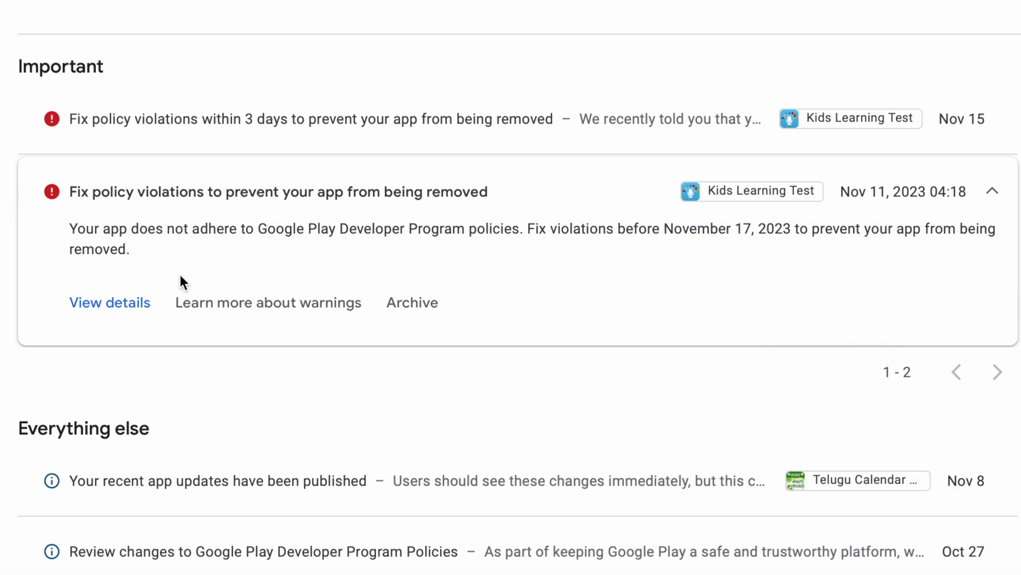
left_click_drag(71, 228, 149, 248)
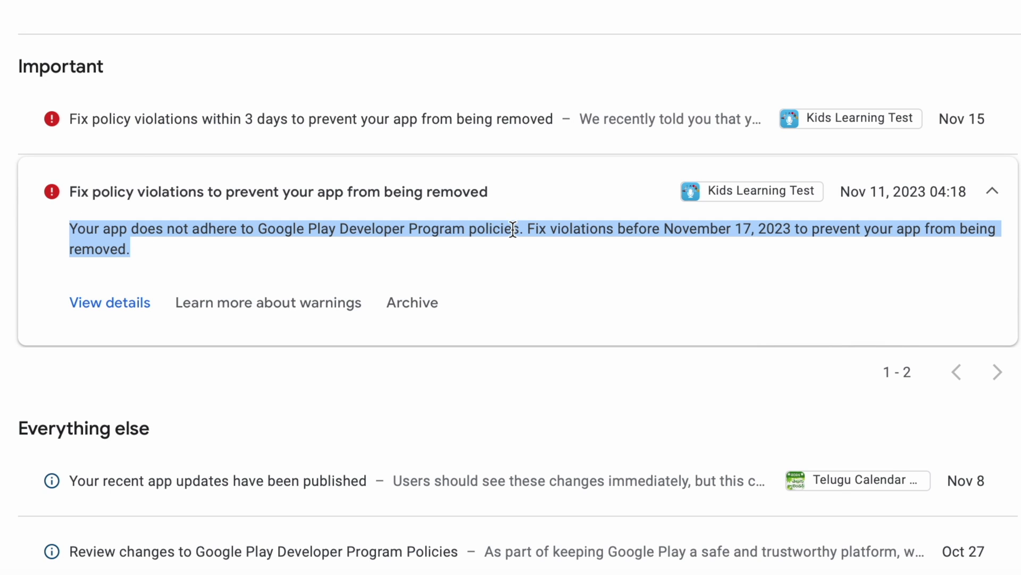
left_click_drag(665, 229, 792, 234)
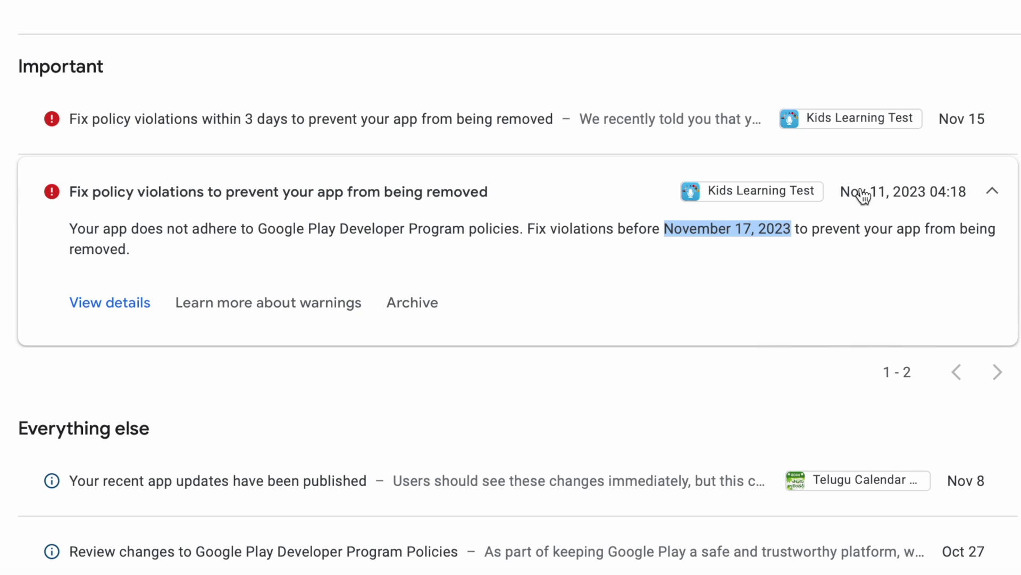
left_click(742, 240)
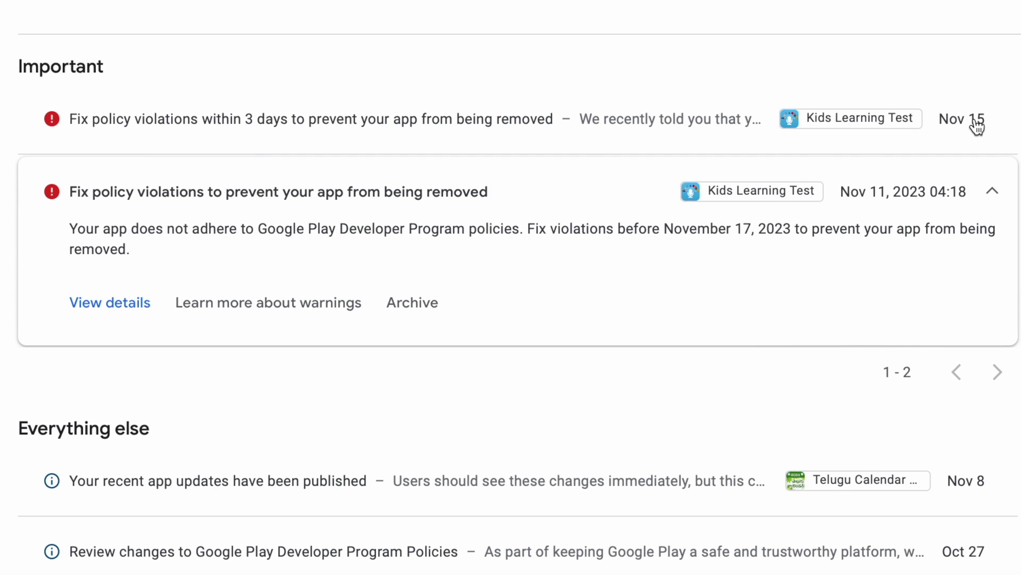
left_click(491, 130)
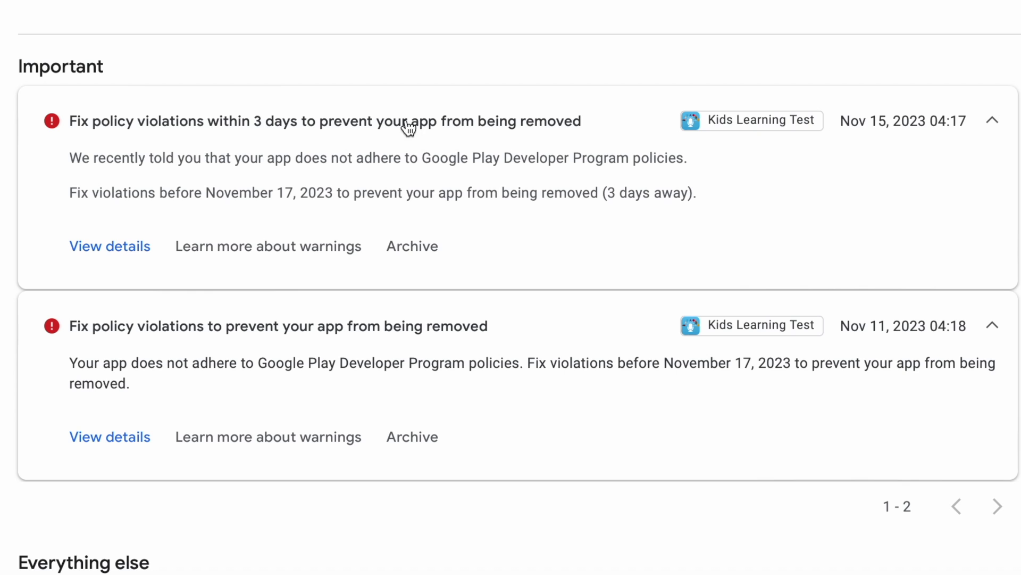
left_click(378, 134)
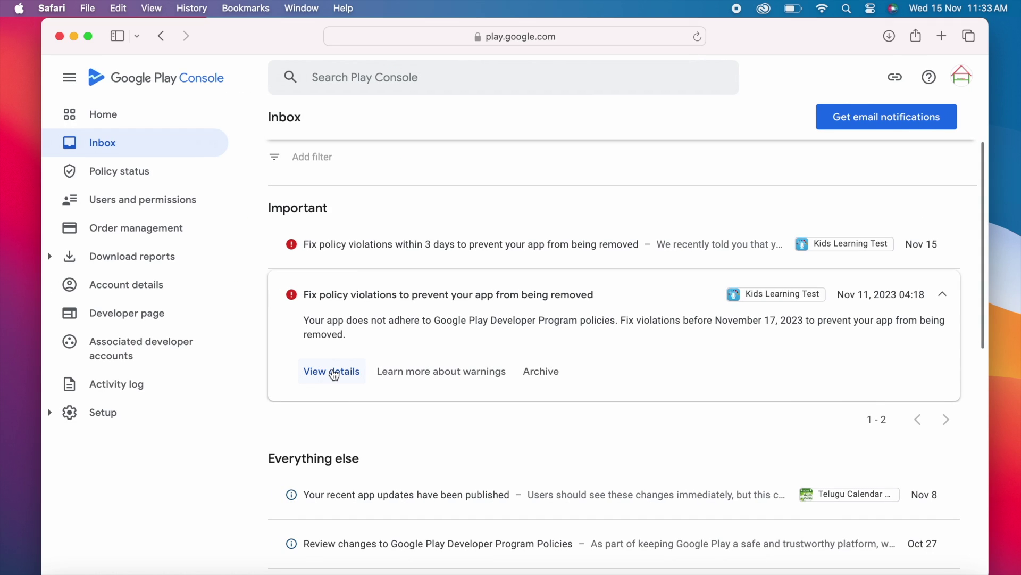
Open the warning details and highlight the Nov 18, 2023 deadline and Invalid Privacy Policy violation
left_click(332, 371)
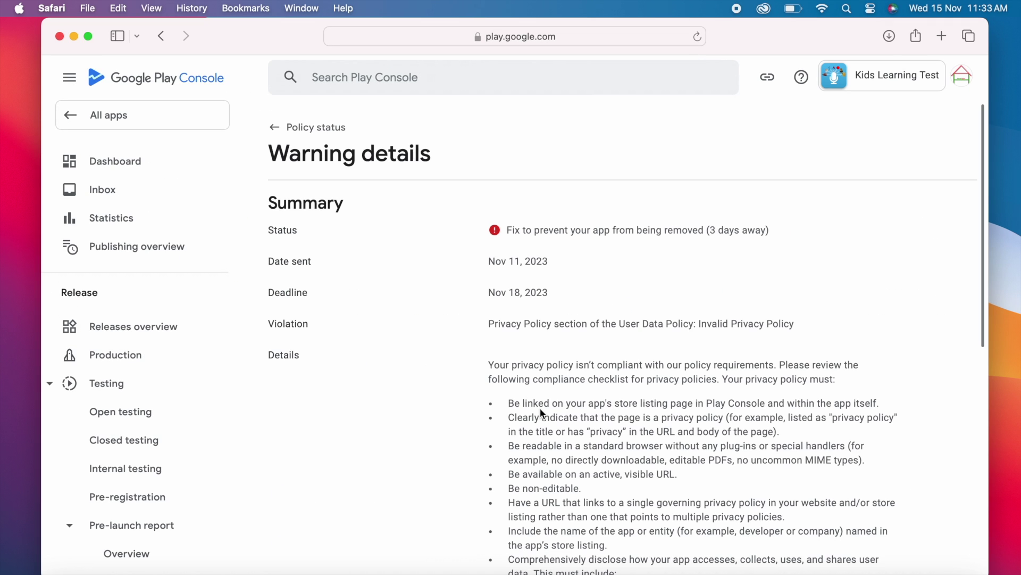
left_click_drag(509, 228, 705, 233)
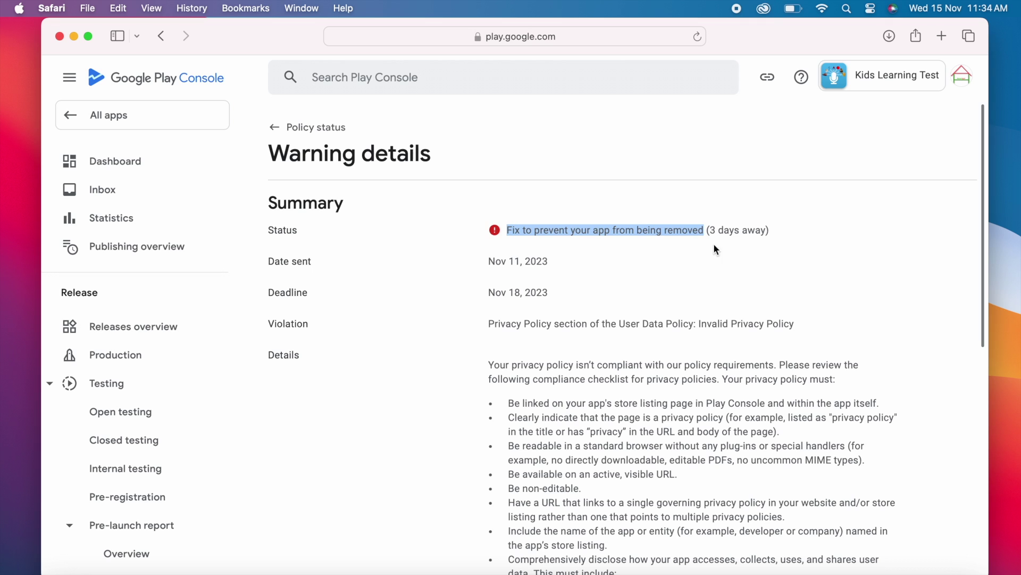
left_click_drag(486, 292, 567, 292)
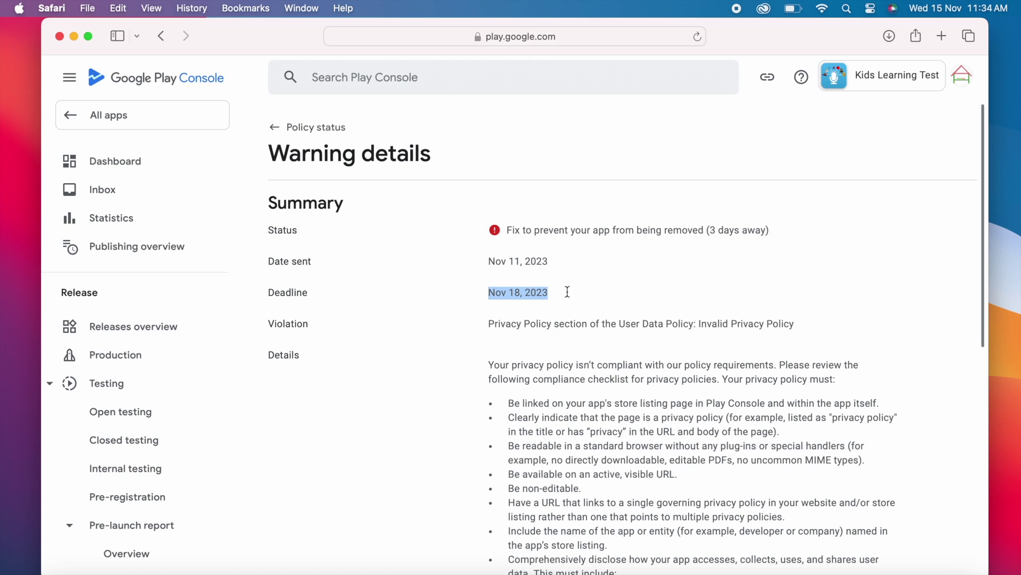
left_click(549, 335)
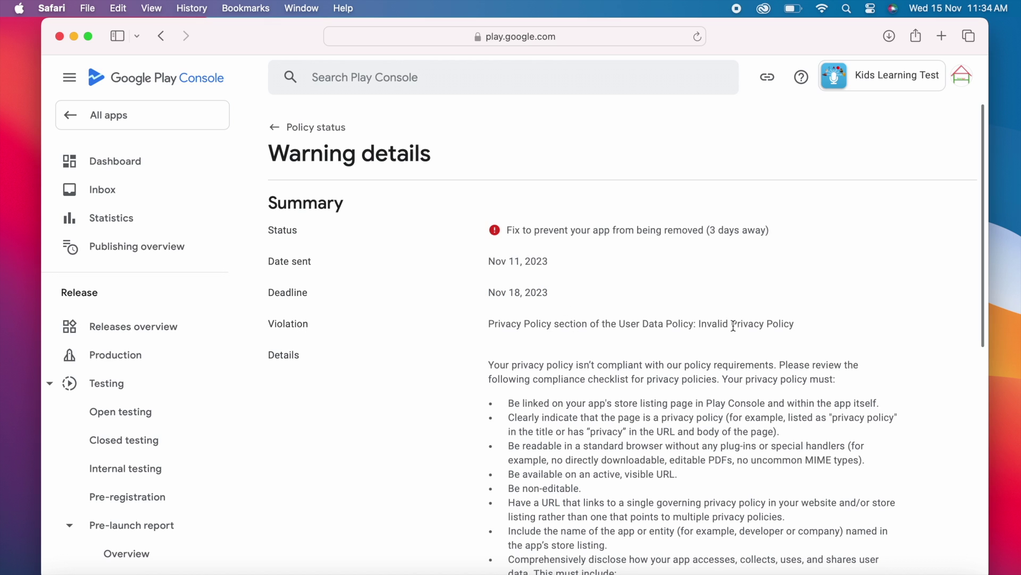
left_click_drag(700, 323, 796, 324)
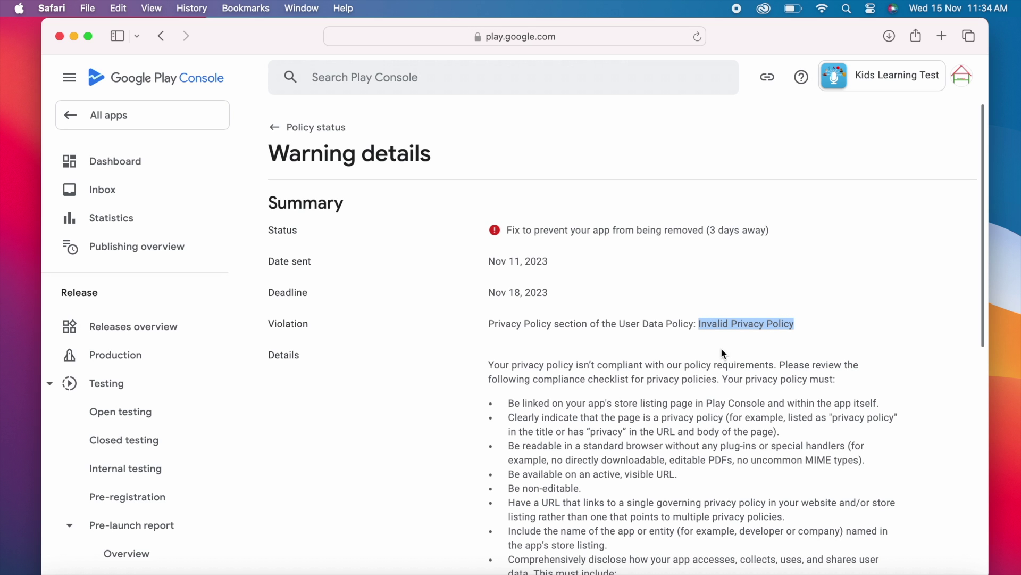
Read through the privacy policy compliance checklist, highlighting its first requirement
scroll(731, 406, "down", 5)
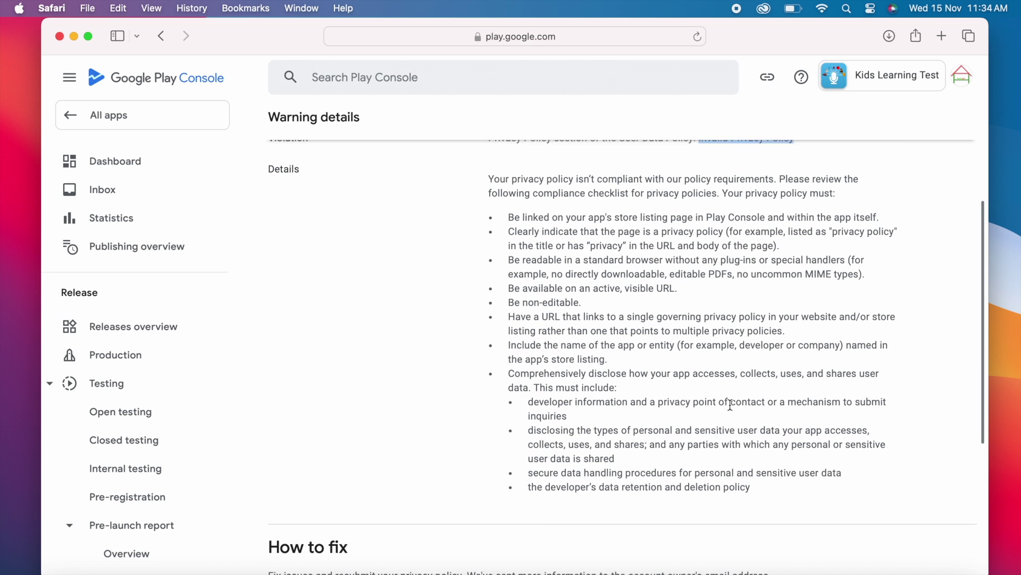
left_click_drag(490, 170, 844, 185)
left_click(835, 196)
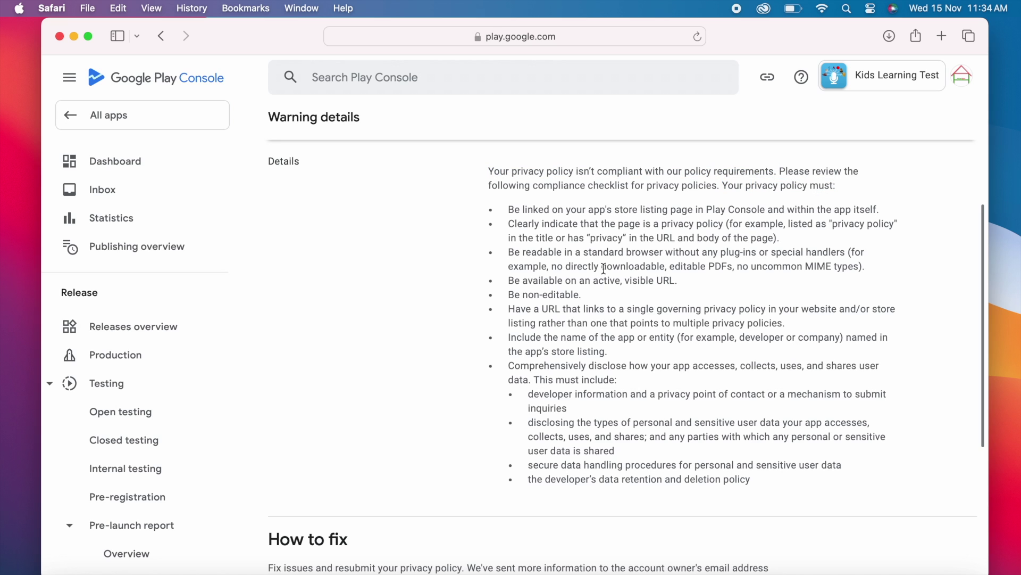
left_click_drag(510, 208, 800, 494)
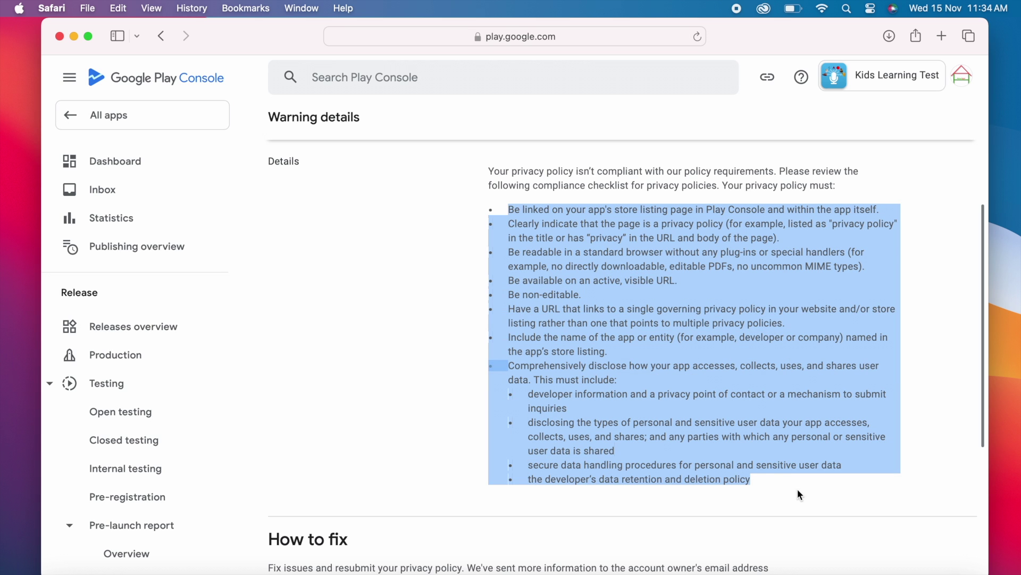
left_click(682, 347)
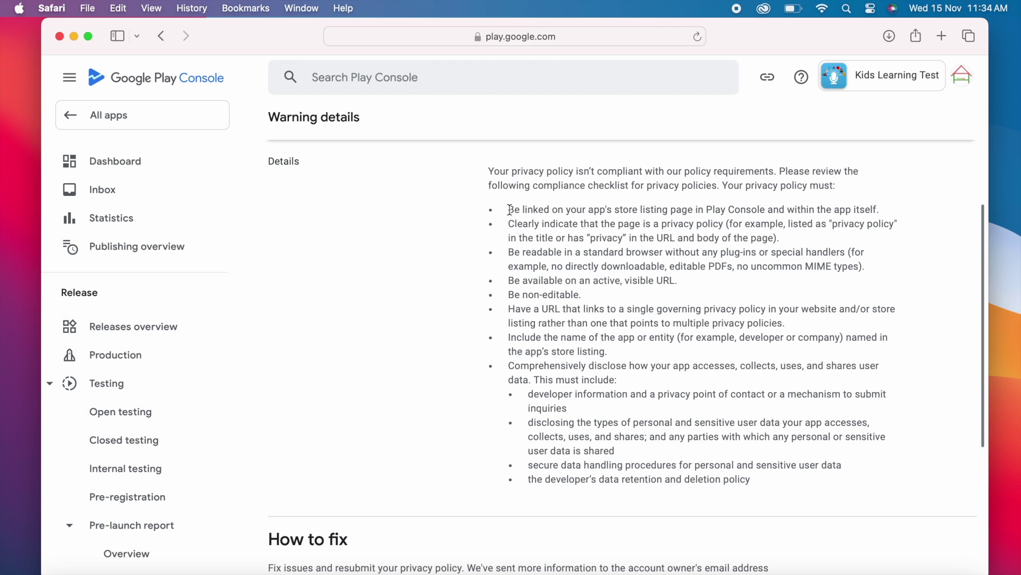
left_click_drag(510, 209, 879, 206)
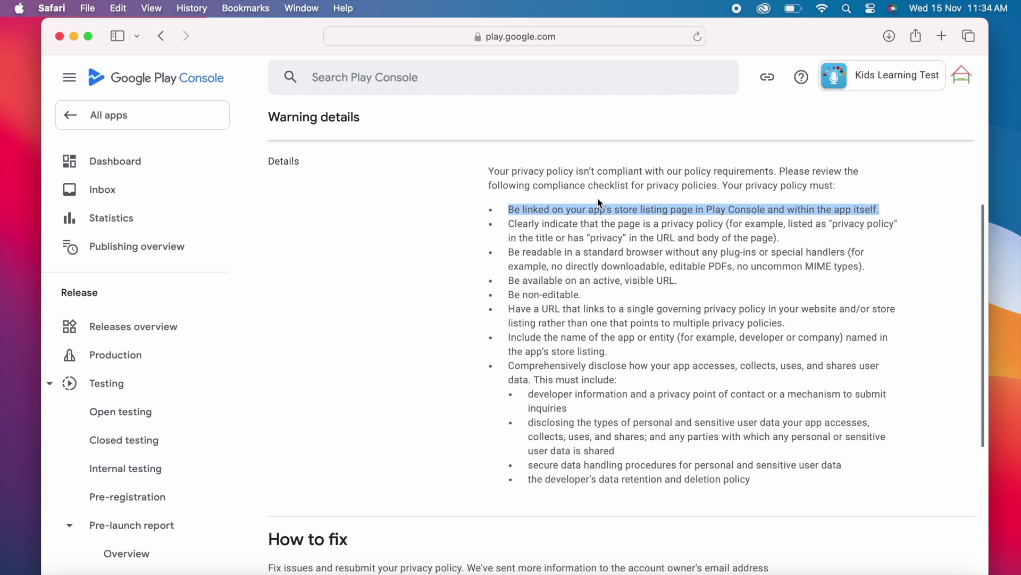
scroll(109, 457, "down", 15)
scroll(111, 456, "down", 10)
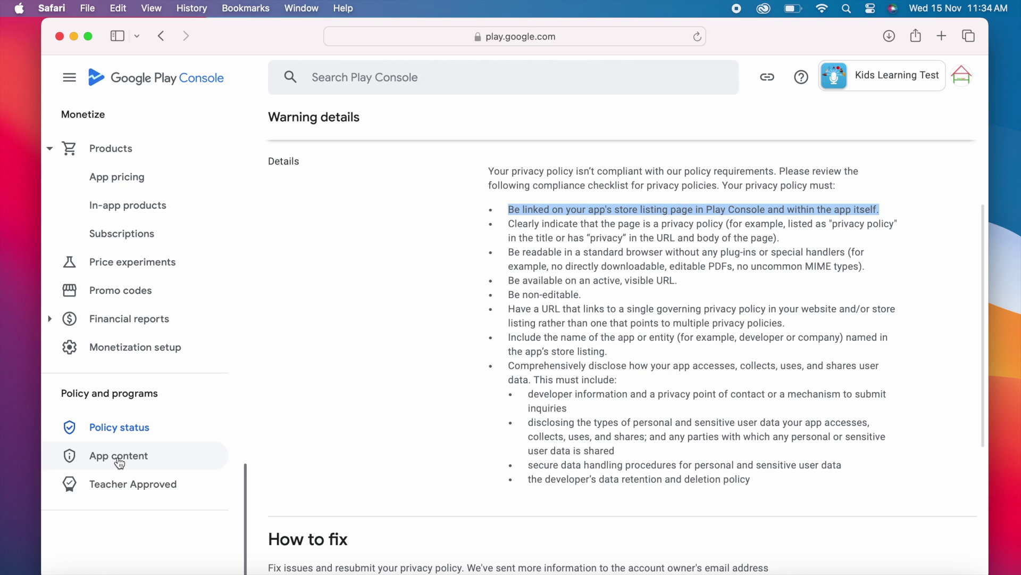
Copy the current privacy policy URL from the App content privacy policy declaration
left_click(121, 464)
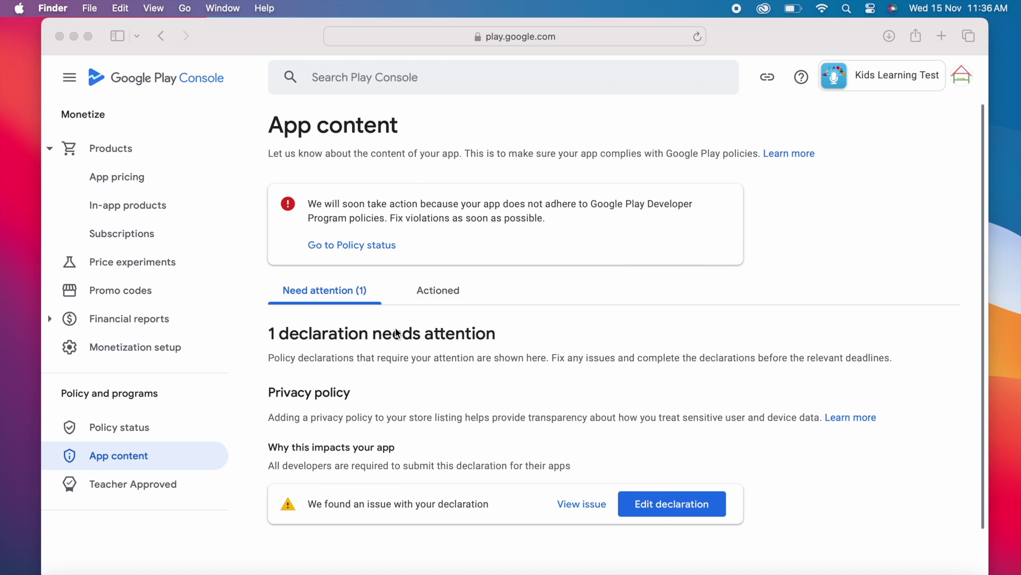
left_click(346, 392)
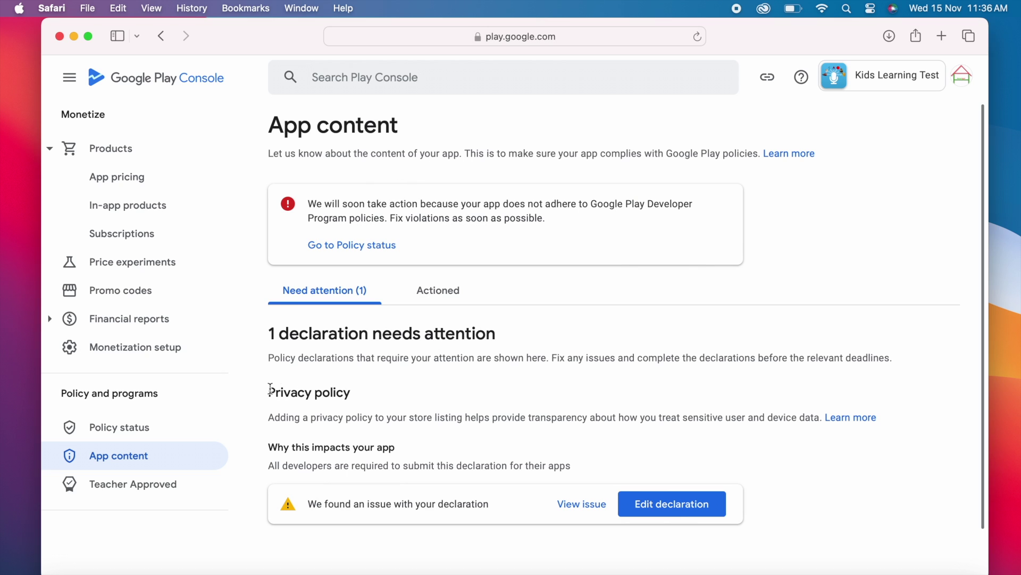
left_click_drag(267, 392, 380, 392)
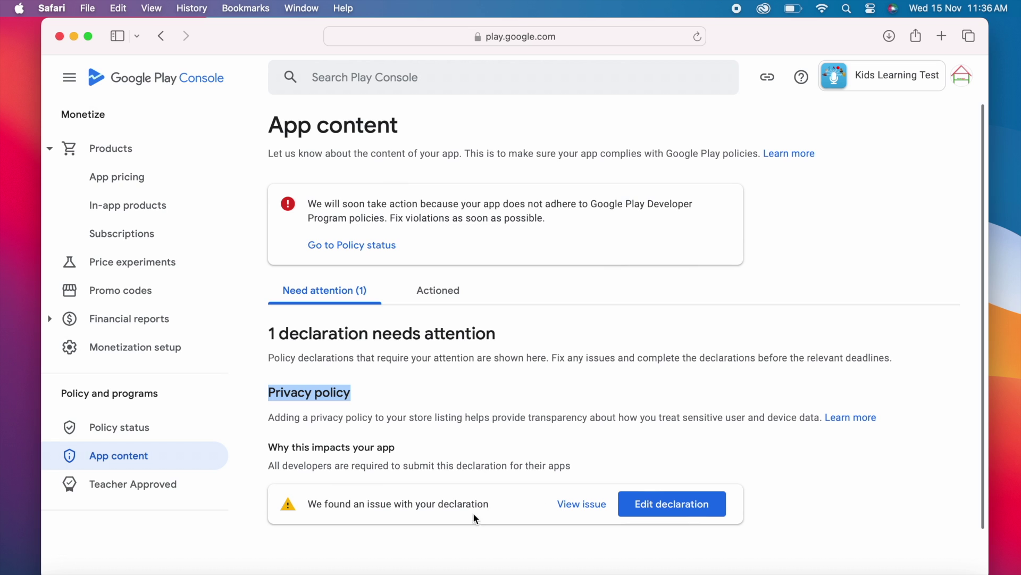
left_click(666, 512)
left_click(637, 370)
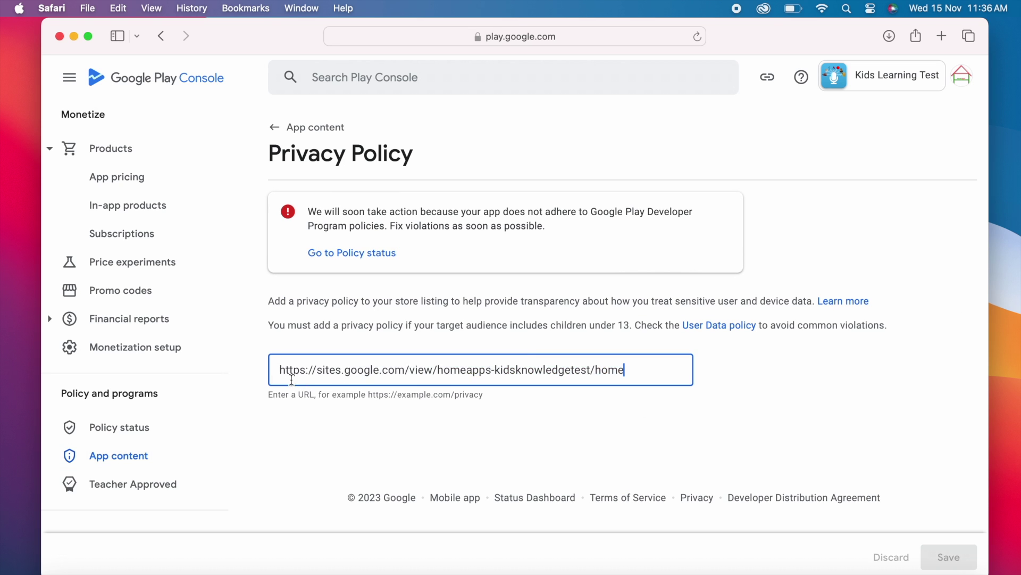
left_click_drag(637, 369, 271, 376)
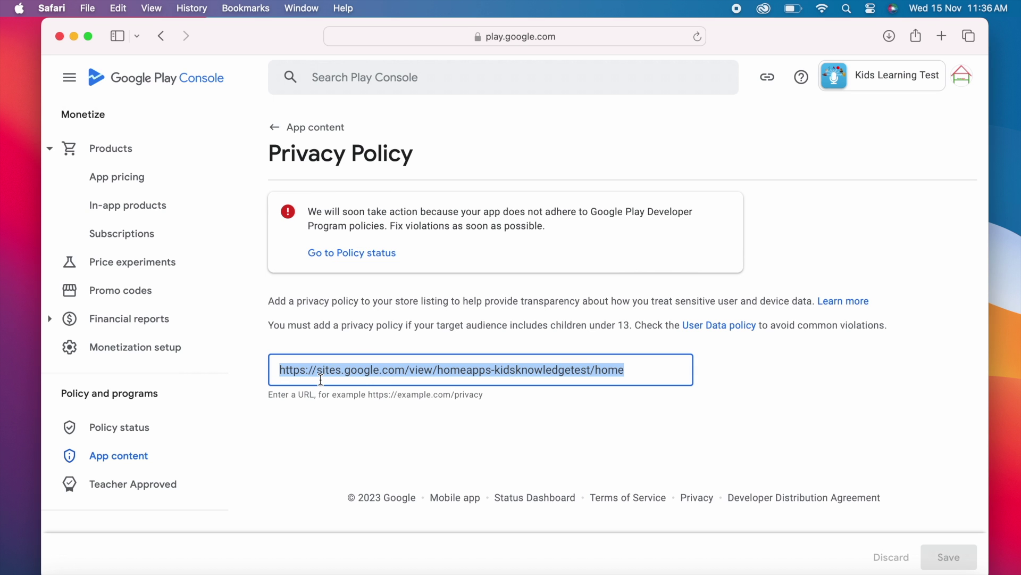
key("super+c")
Load the copied privacy policy URL in a new tab, then return to the Play Console Inbox
key("super+t")
key("super+v")
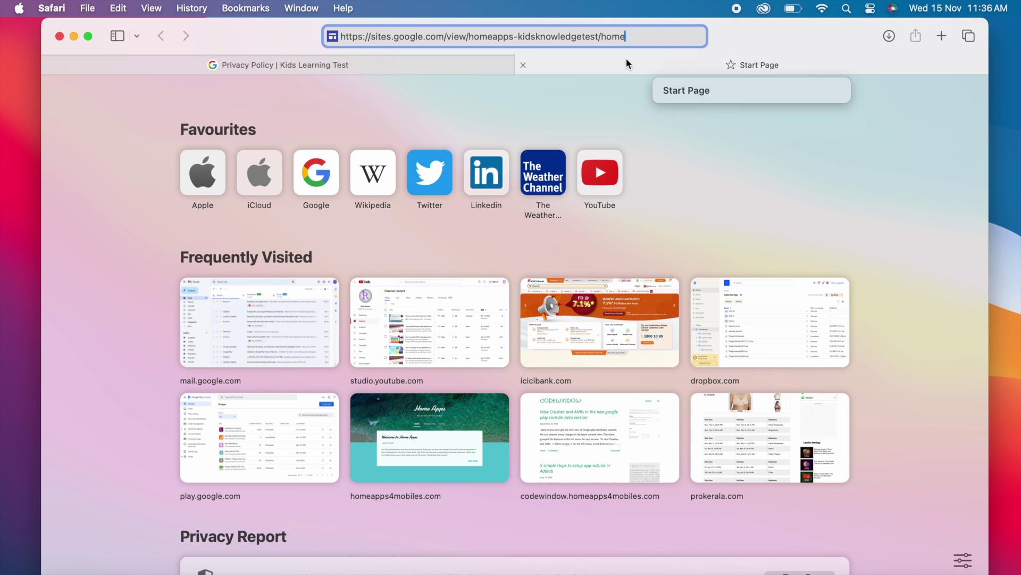
key("Return")
scroll(698, 234, "down", 5)
scroll(615, 468, "up", 5)
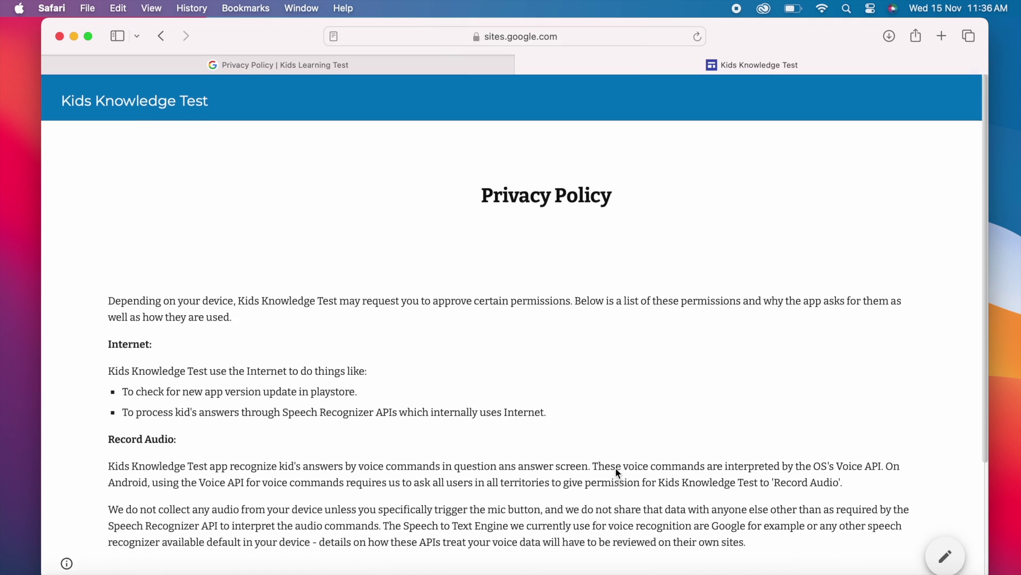
left_click(410, 65)
left_click(161, 36)
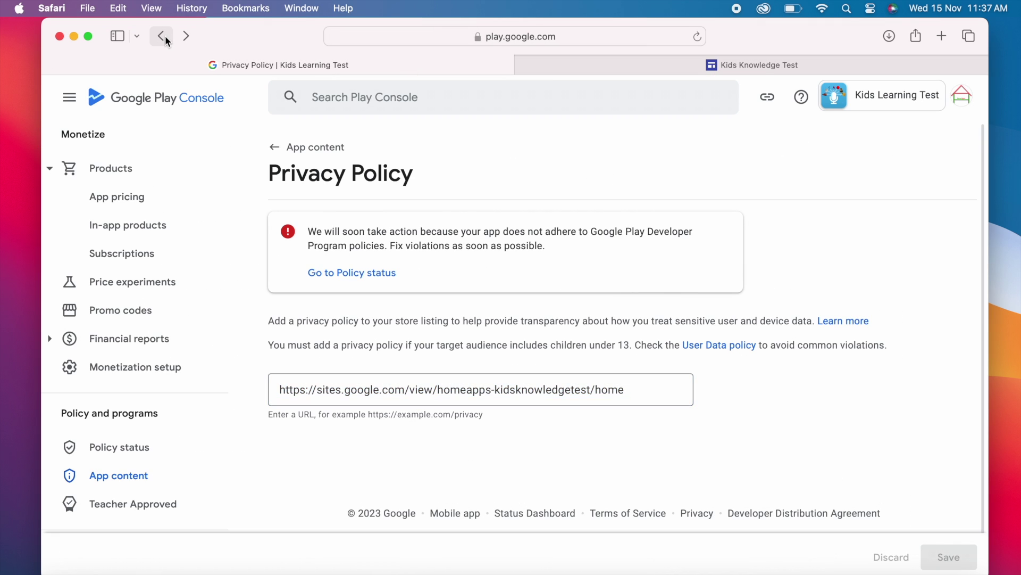
left_click(167, 41)
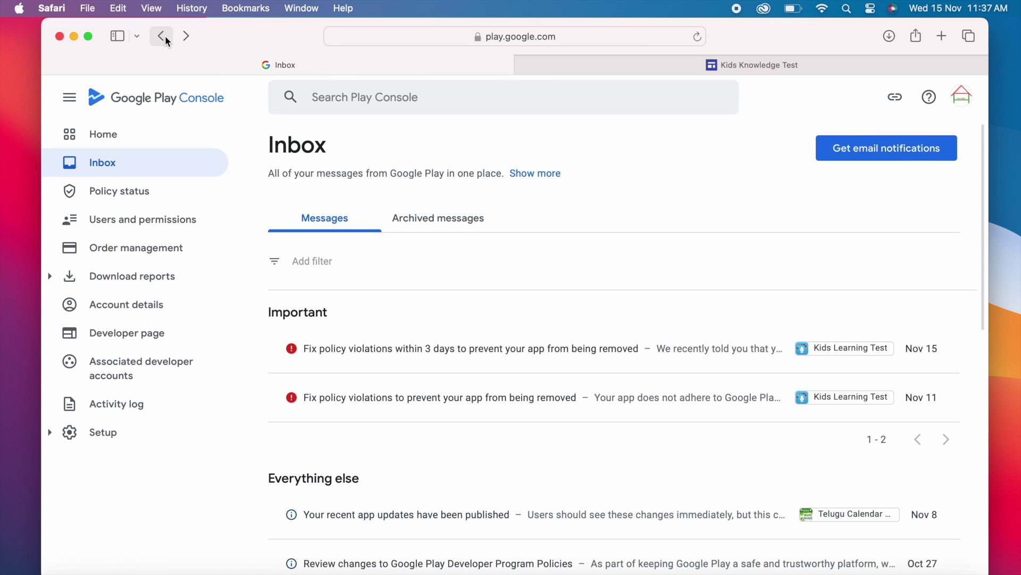
left_click(429, 396)
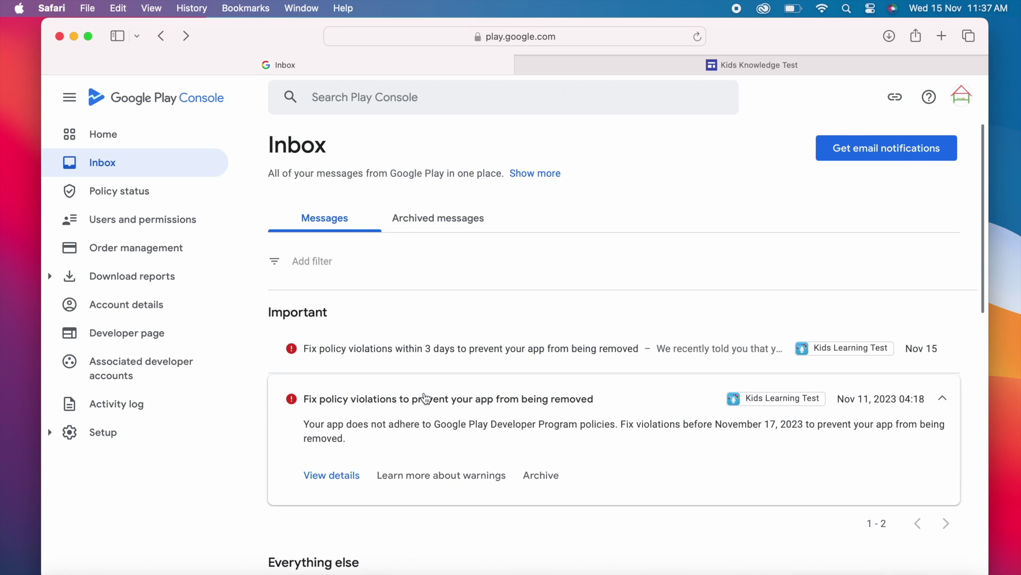
left_click(346, 474)
scroll(891, 429, "down", 5)
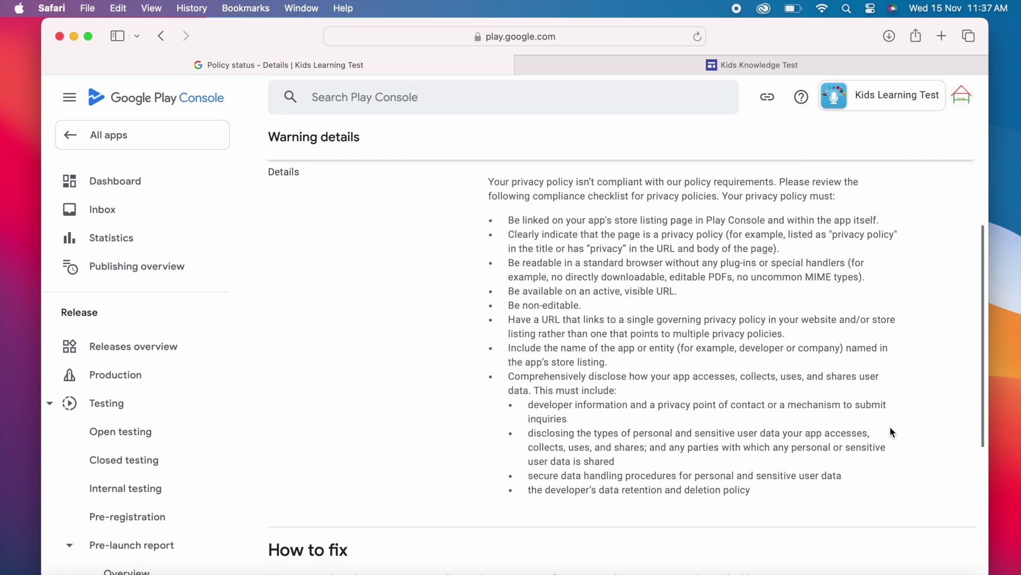
left_click_drag(508, 219, 883, 216)
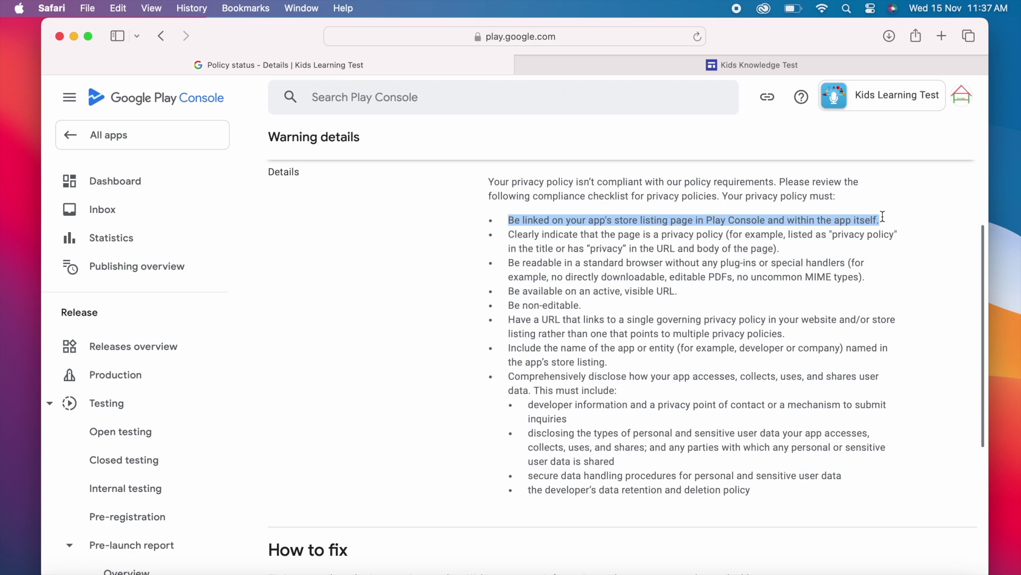
left_click(649, 236)
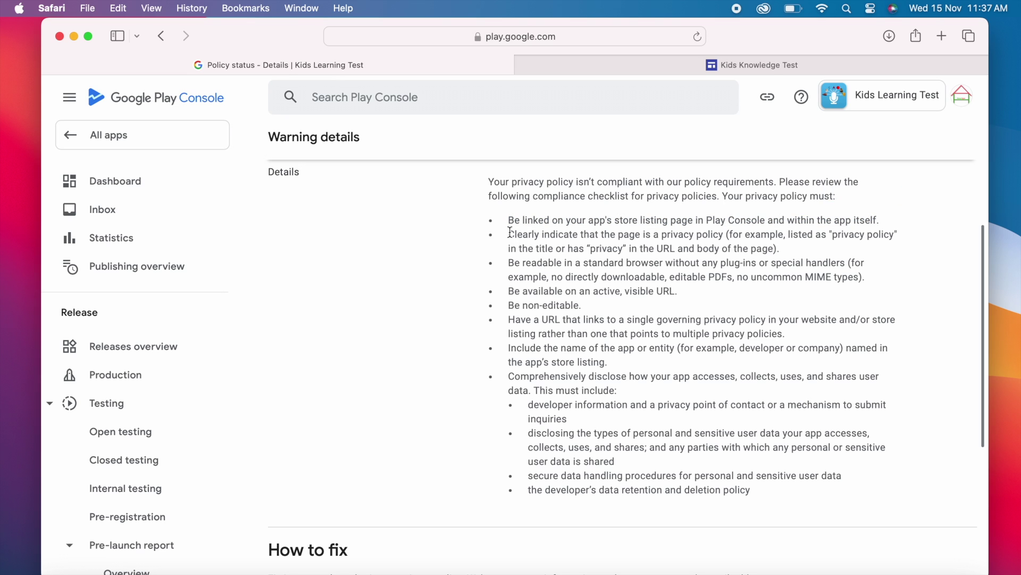
left_click_drag(509, 235, 725, 233)
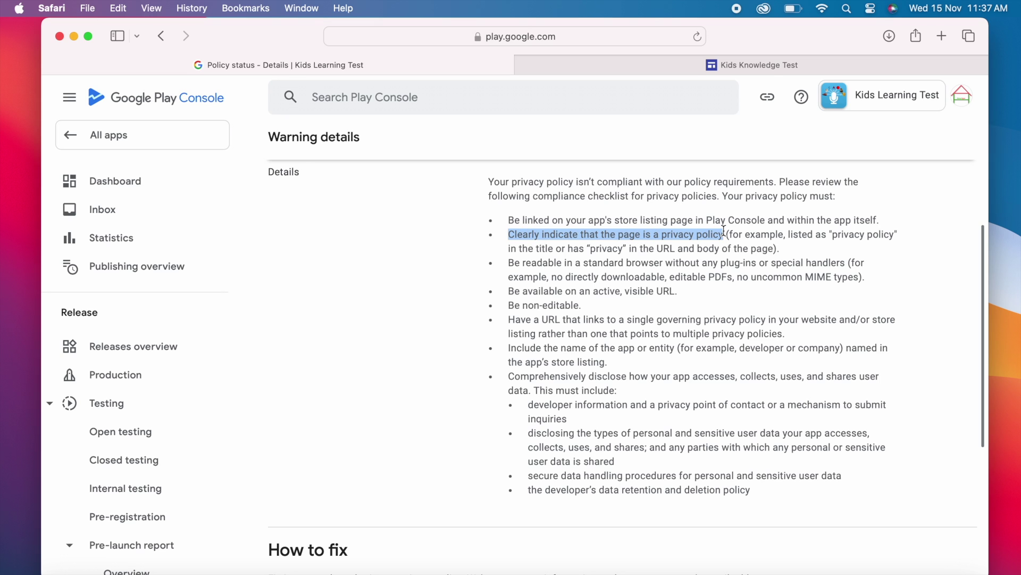
left_click(837, 234)
left_click_drag(838, 234, 896, 235)
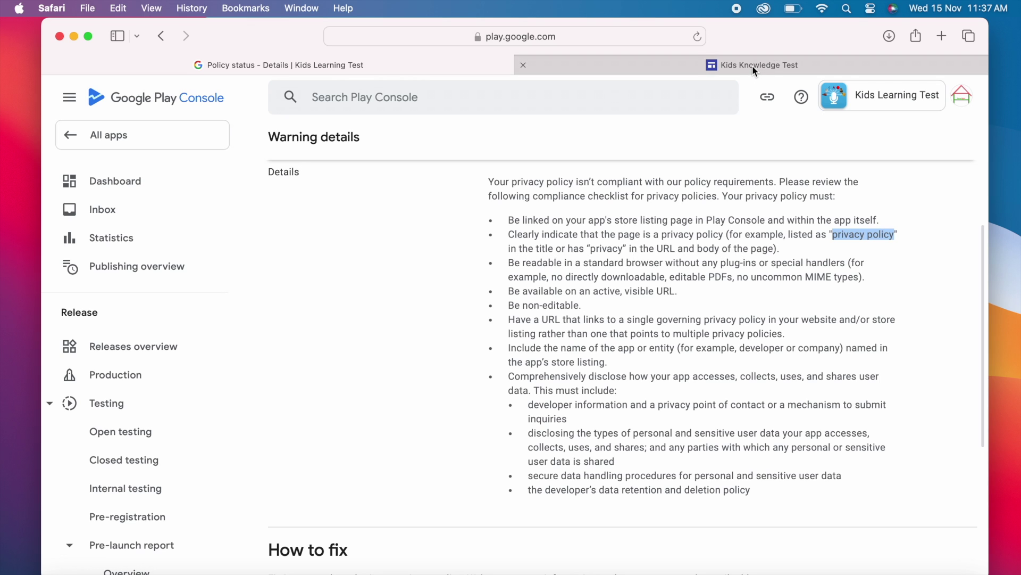
left_click(711, 66)
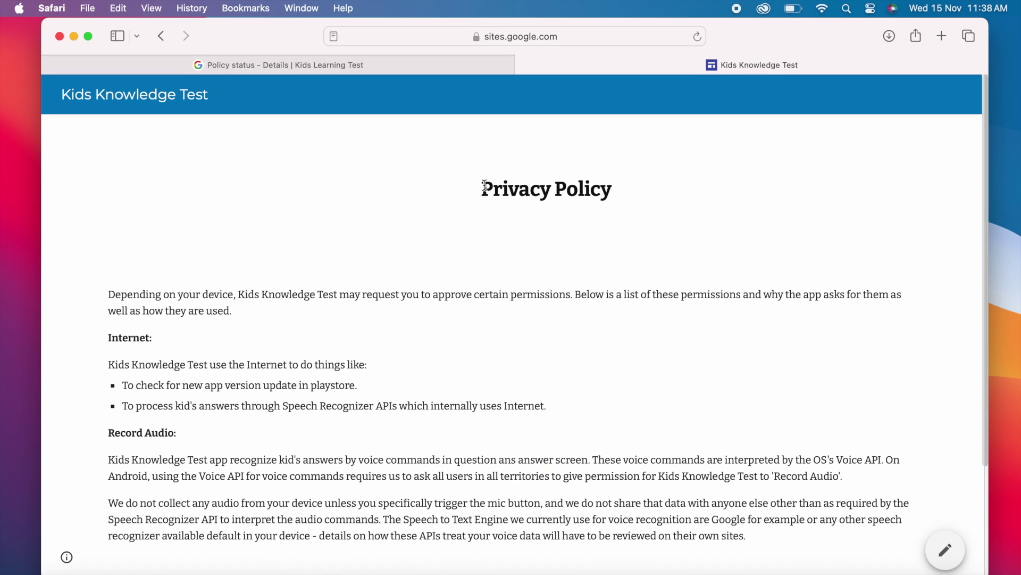
left_click_drag(482, 185, 629, 190)
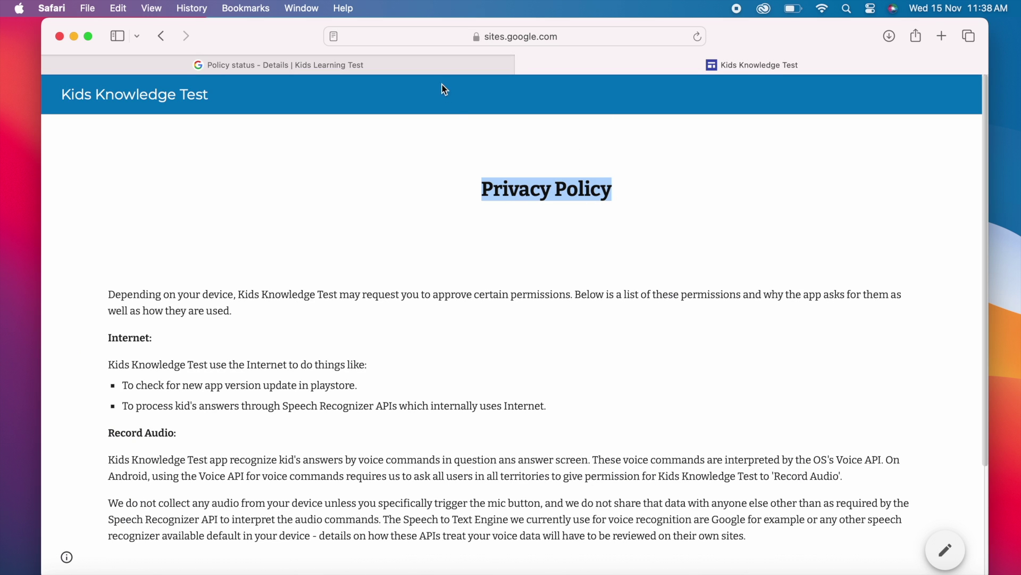
left_click(436, 68)
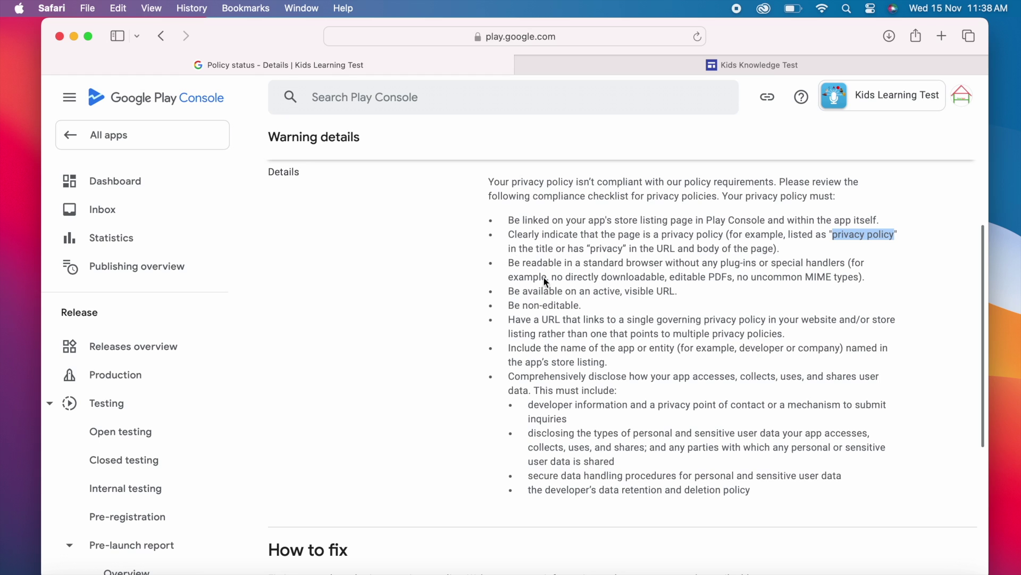
left_click_drag(510, 263, 848, 261)
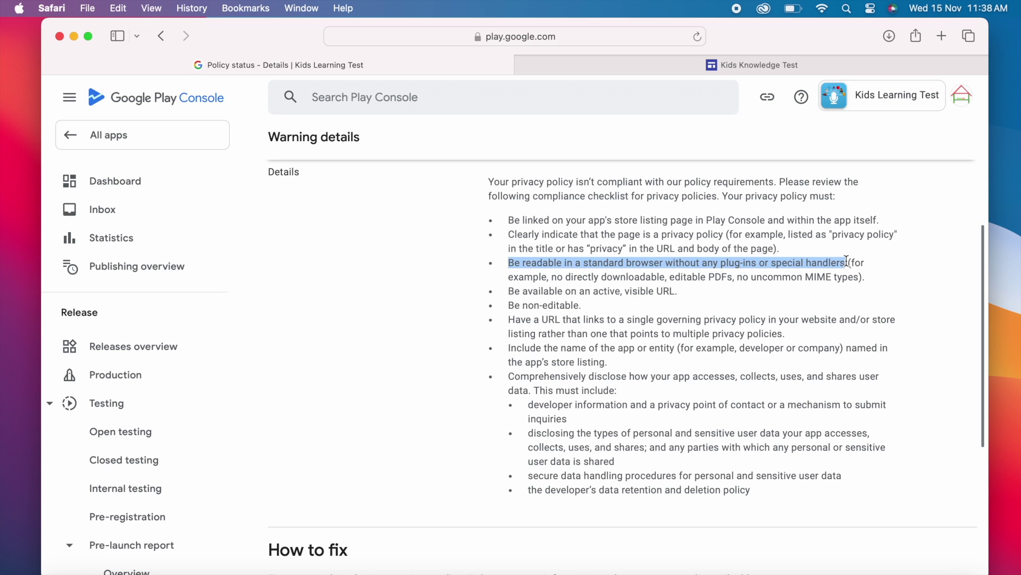
left_click(763, 66)
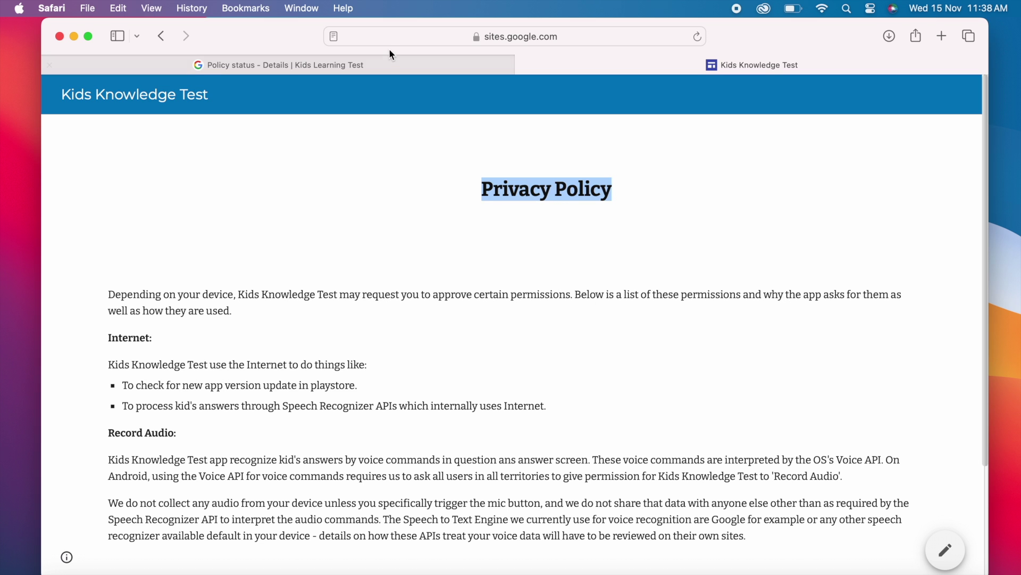
left_click(390, 69)
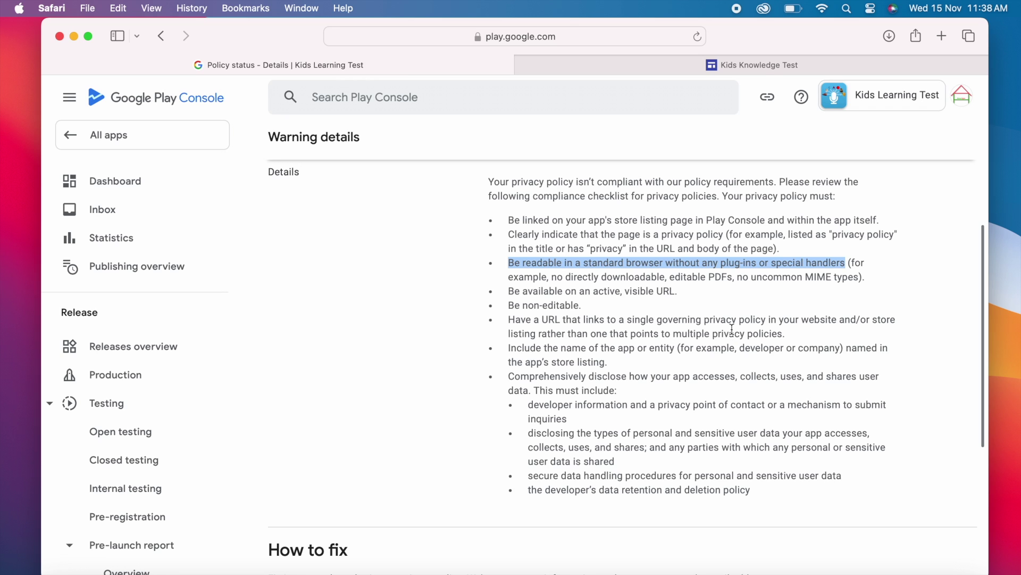
left_click(556, 292)
left_click_drag(511, 290, 690, 290)
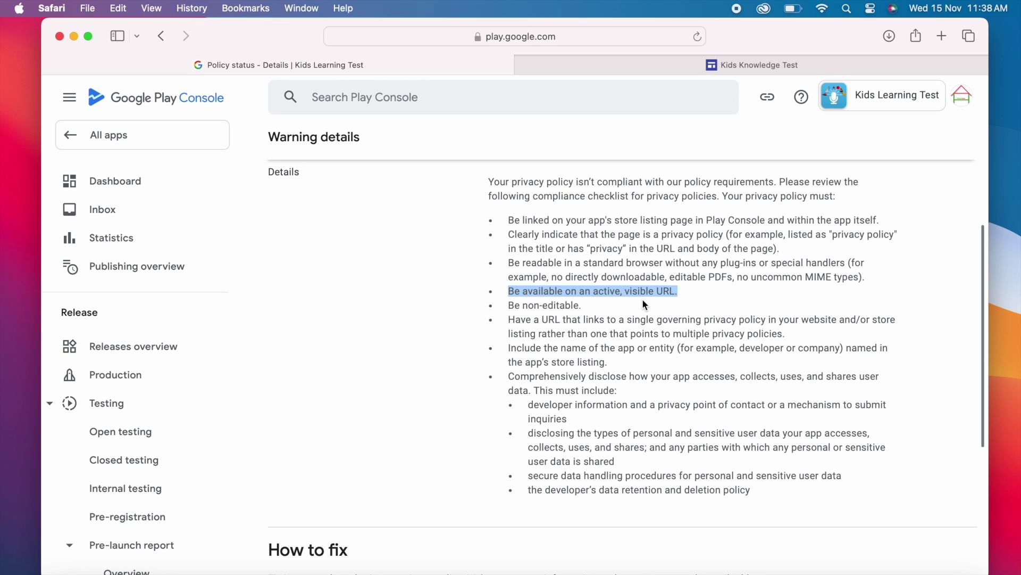
left_click(510, 305)
left_click_drag(510, 305, 588, 305)
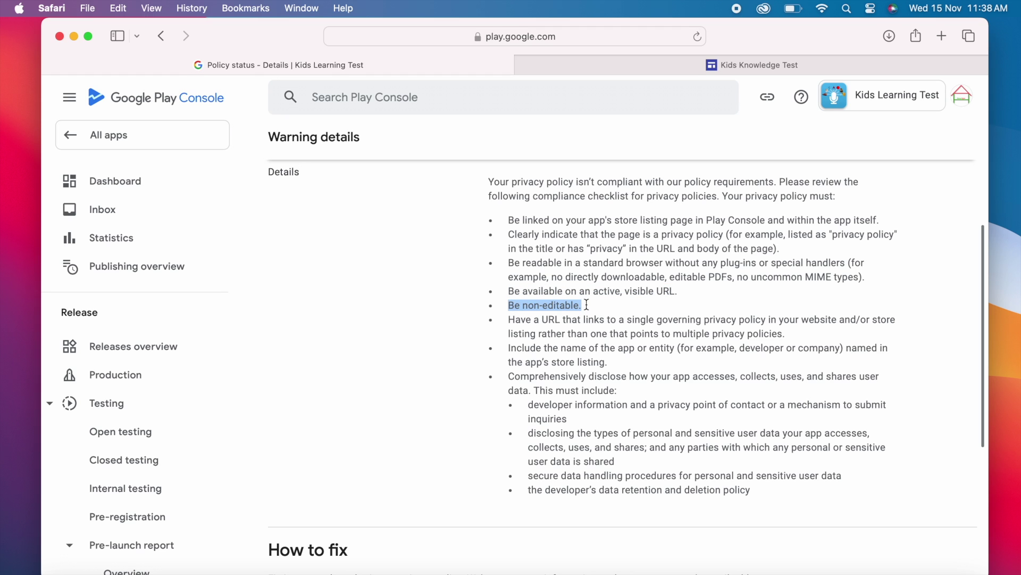
left_click(668, 65)
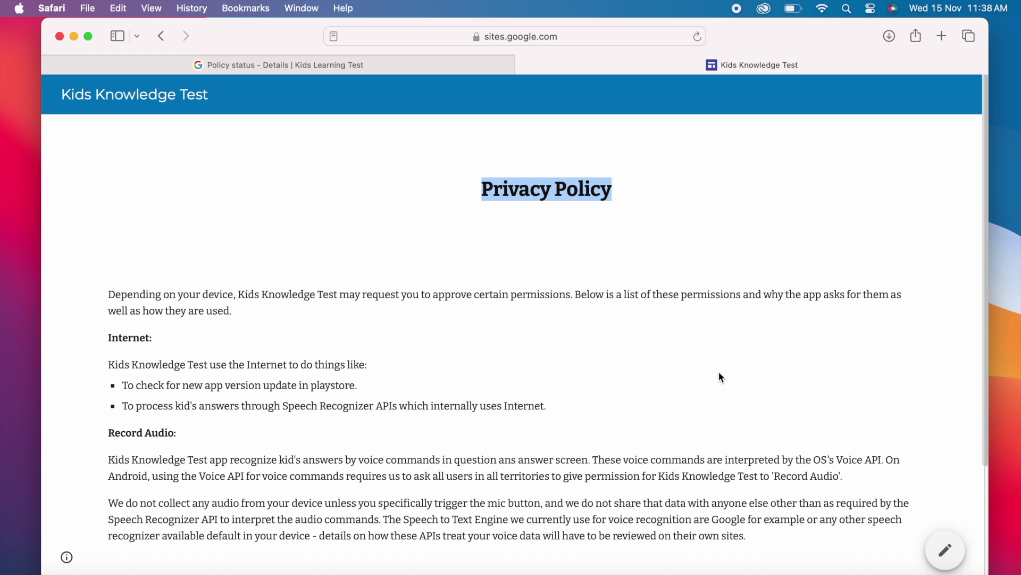
left_click(387, 65)
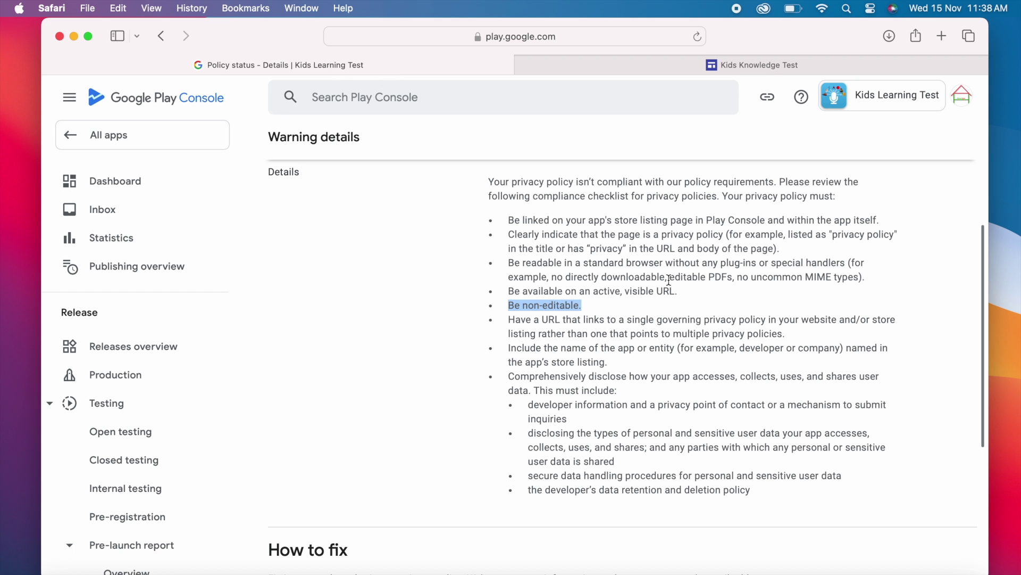
left_click(603, 346)
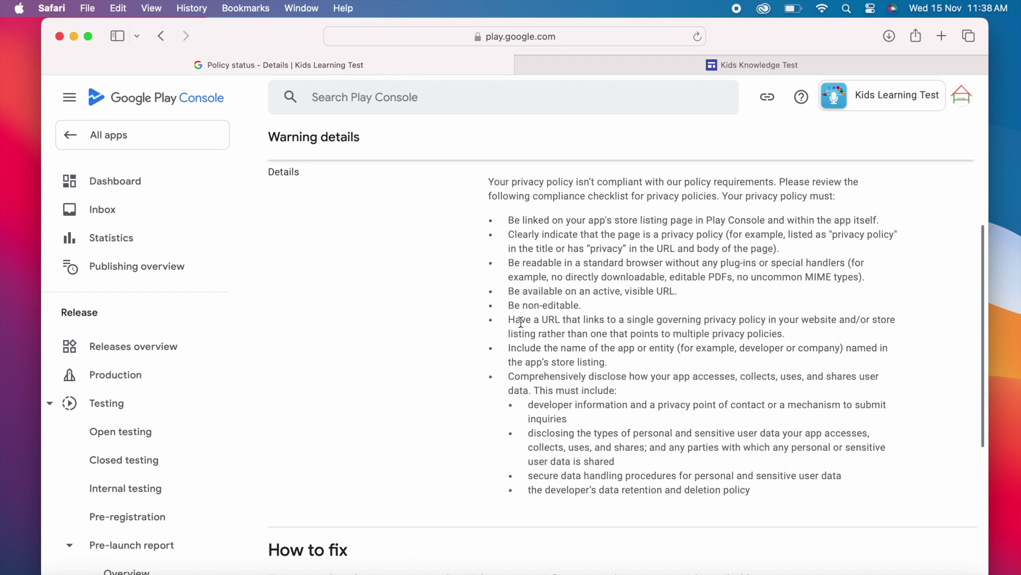
left_click_drag(509, 319, 629, 321)
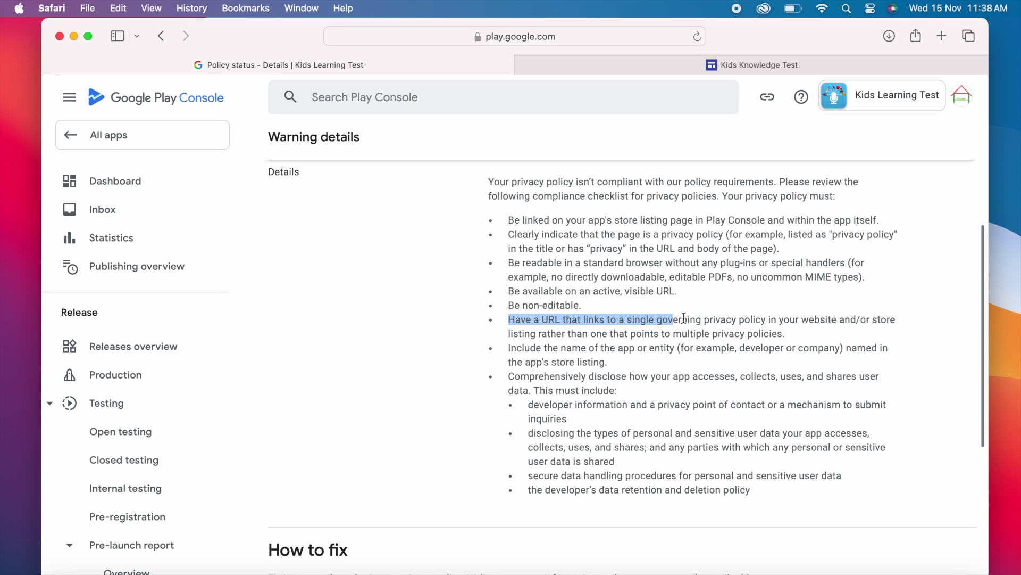
left_click_drag(684, 317, 871, 329)
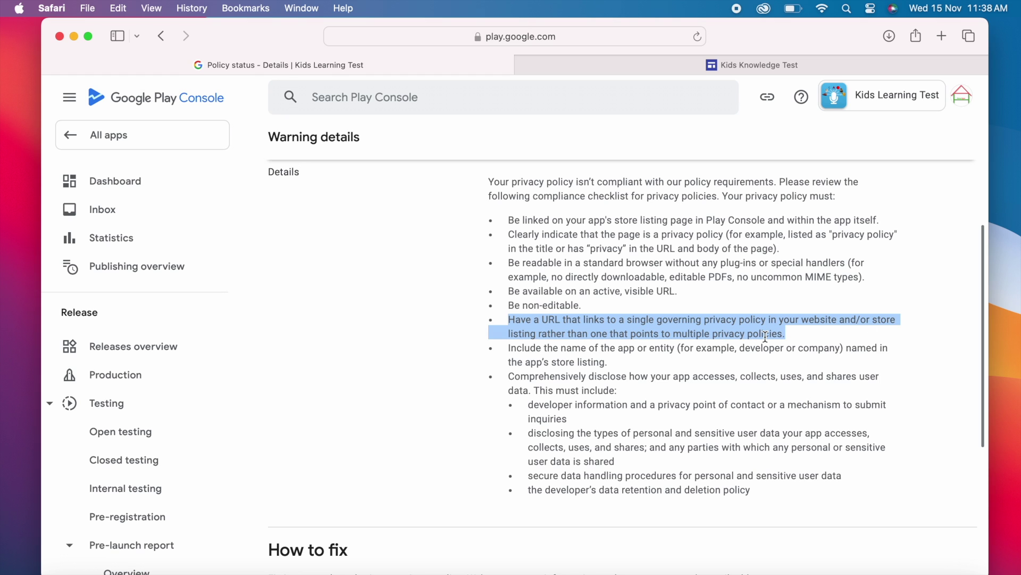
left_click(752, 137)
left_click(744, 63)
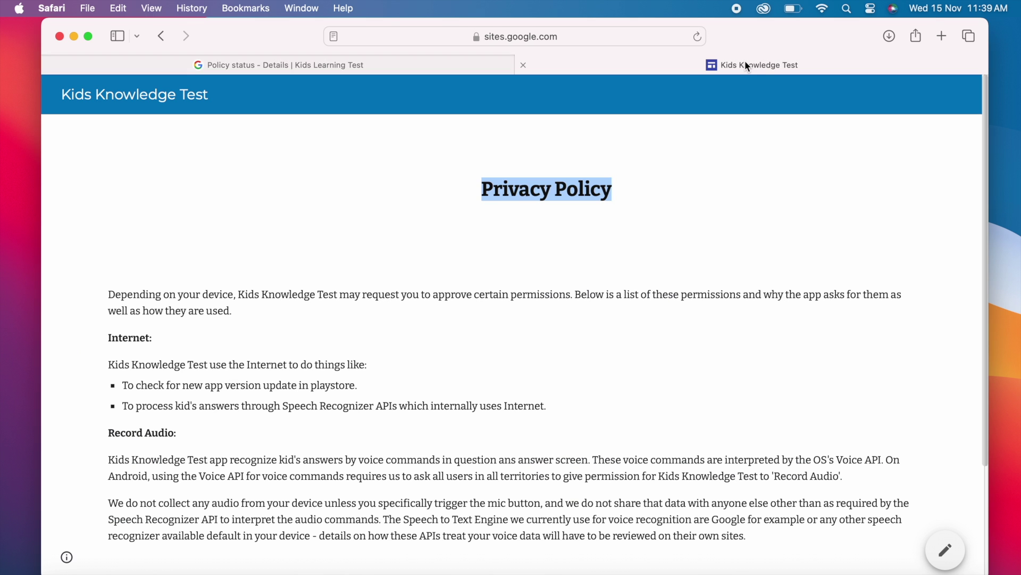
left_click(596, 30)
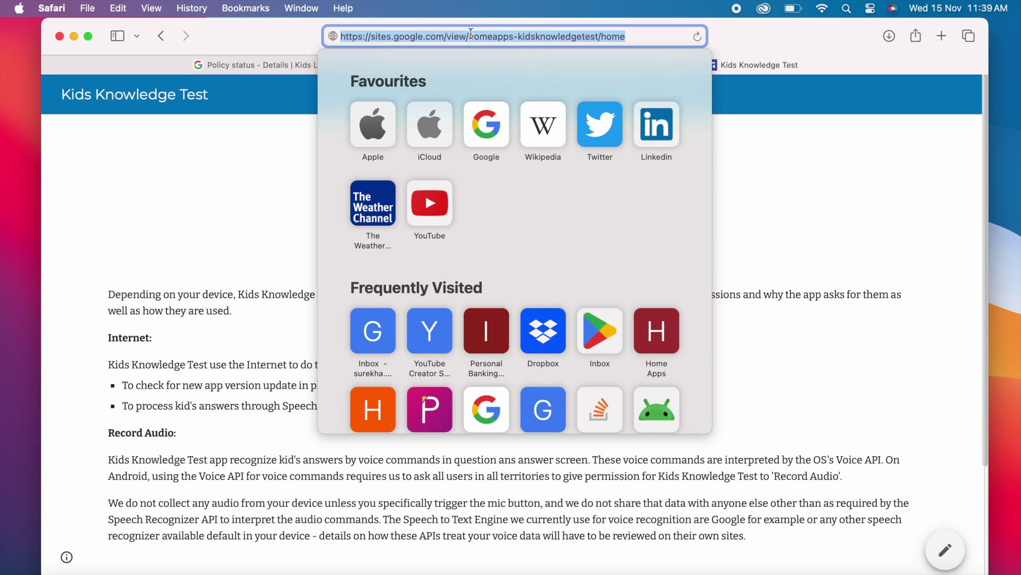
left_click(476, 38)
left_click_drag(471, 37, 598, 37)
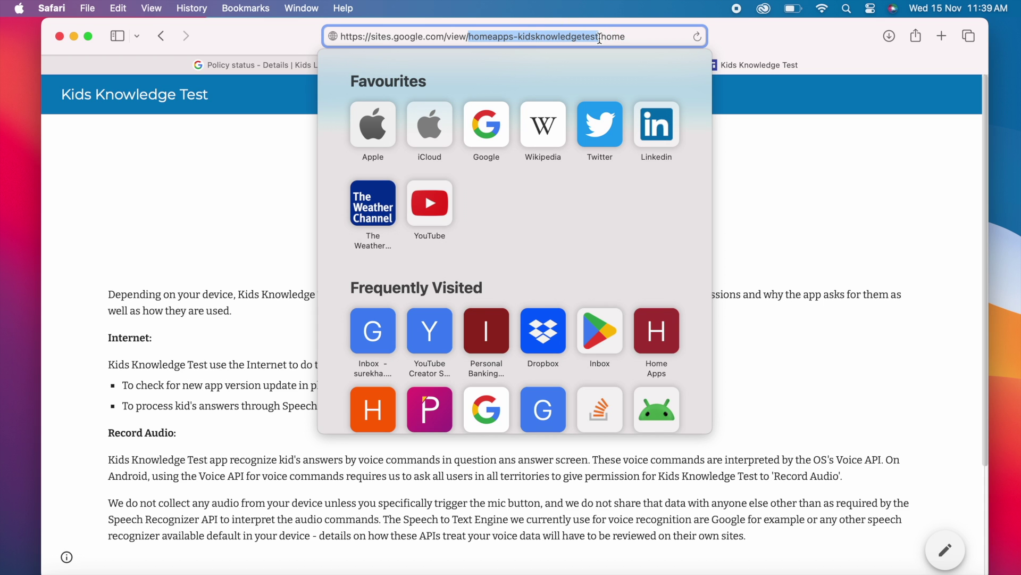
left_click(293, 64)
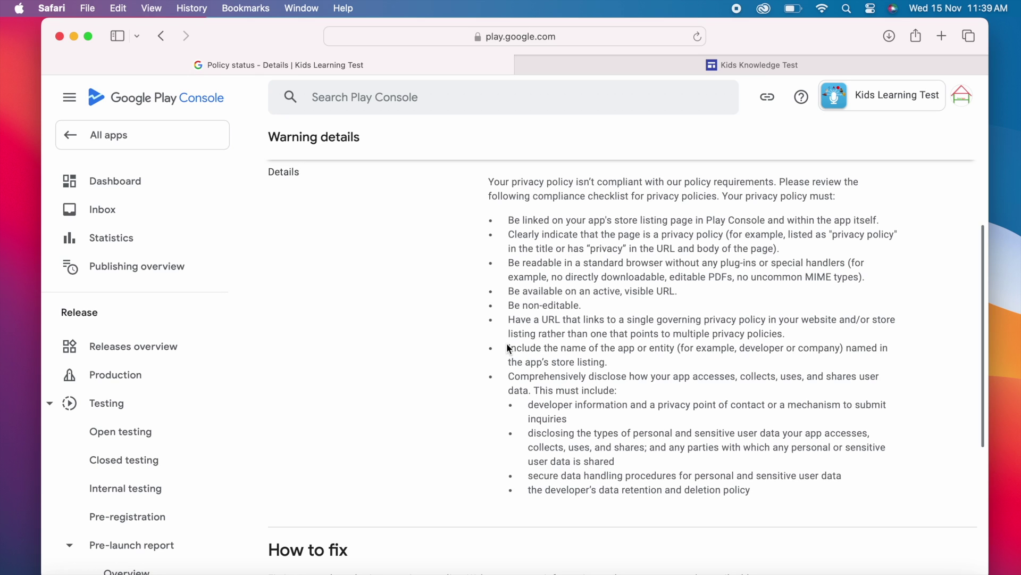
left_click_drag(508, 348, 676, 352)
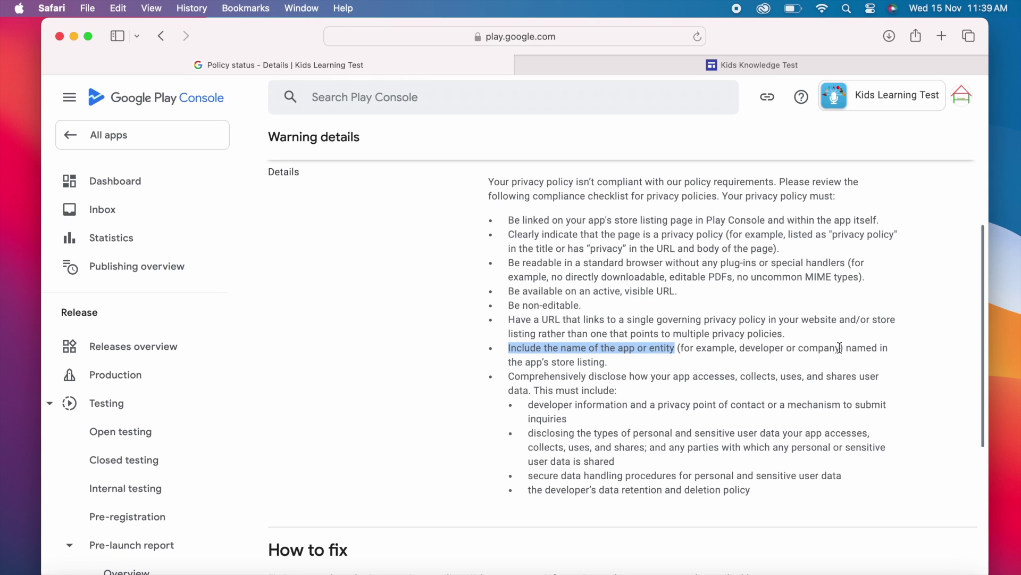
left_click_drag(848, 349, 849, 357)
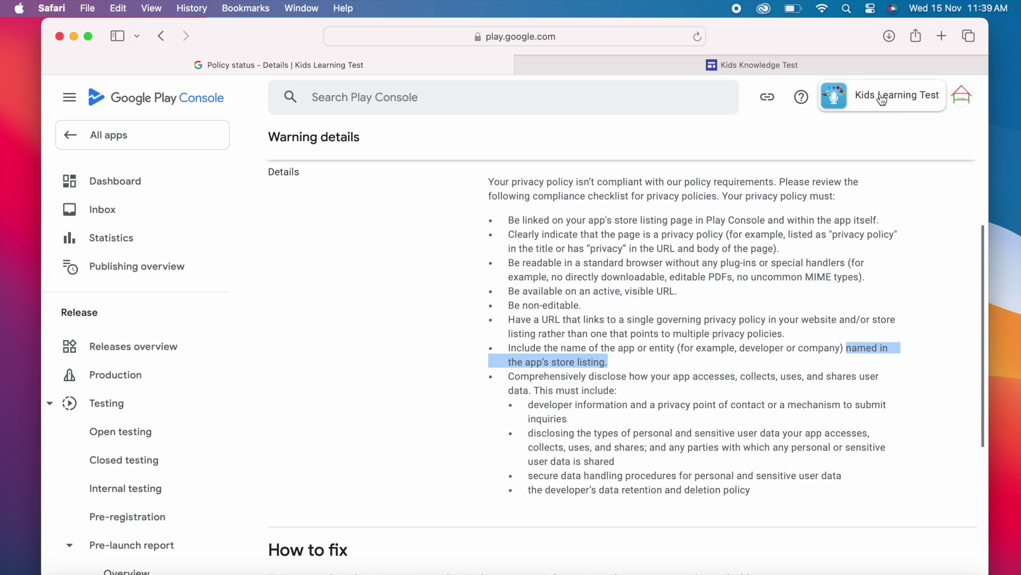
left_click(791, 68)
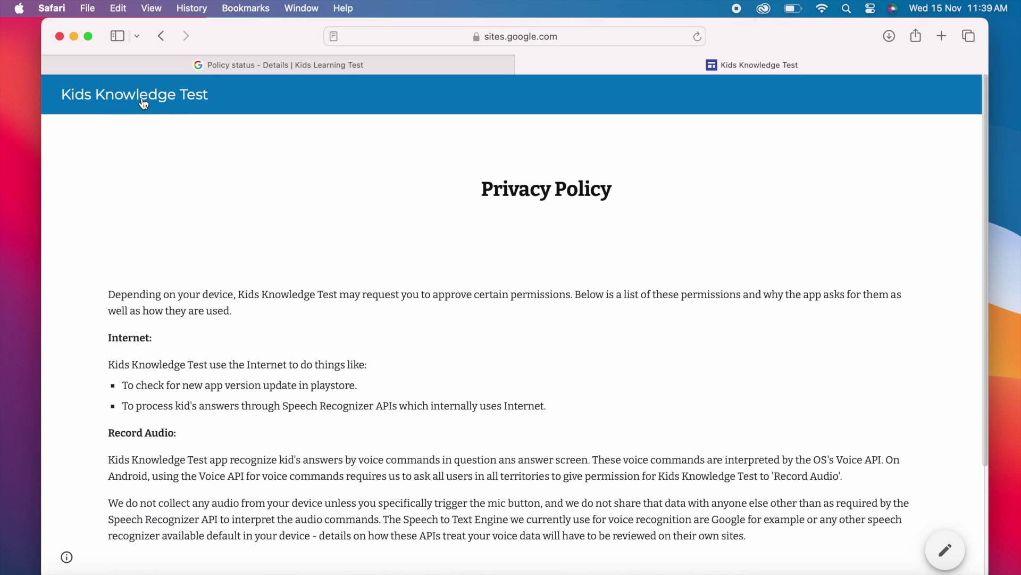
left_click_drag(241, 295, 339, 295)
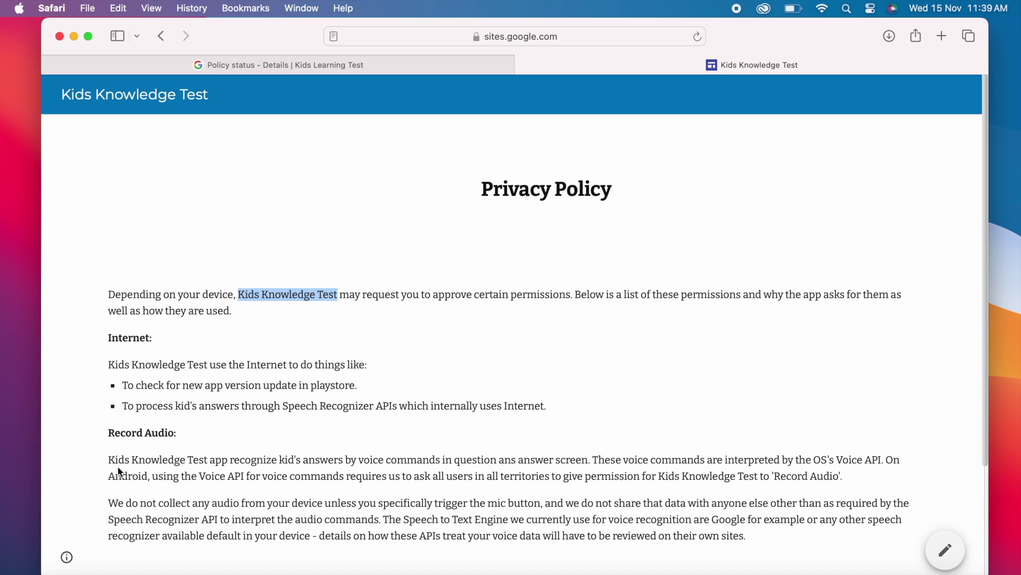
left_click_drag(111, 460, 208, 460)
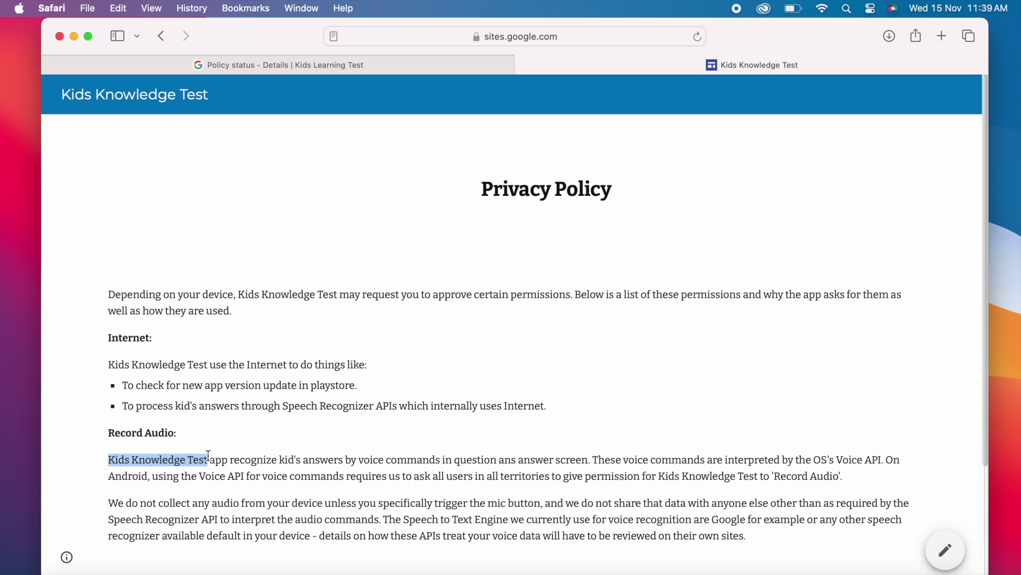
left_click(254, 473)
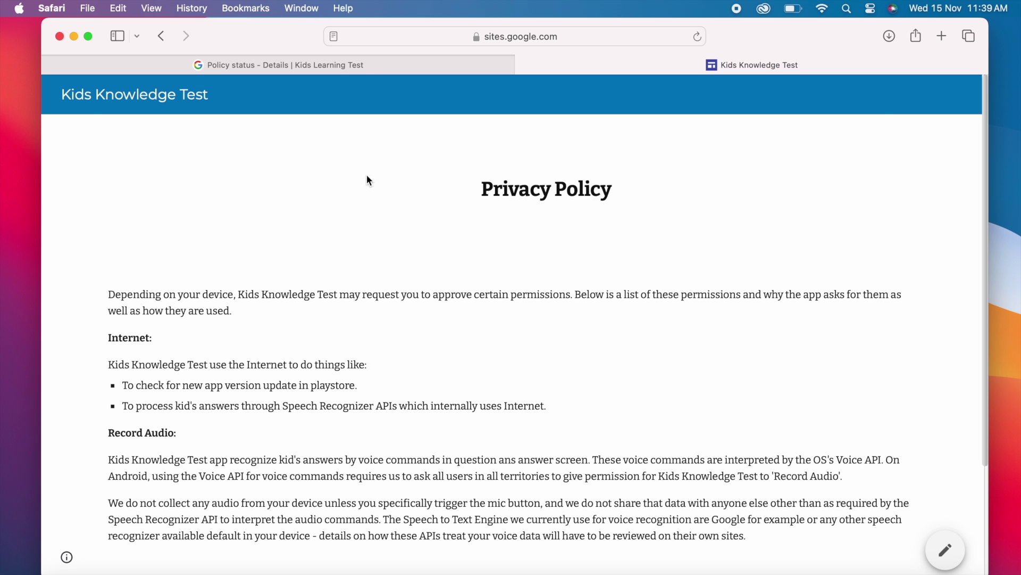
left_click(365, 59)
Highlight the data-disclosure requirement and its contact, data types, secure handling and retention sub-points
left_click(607, 424)
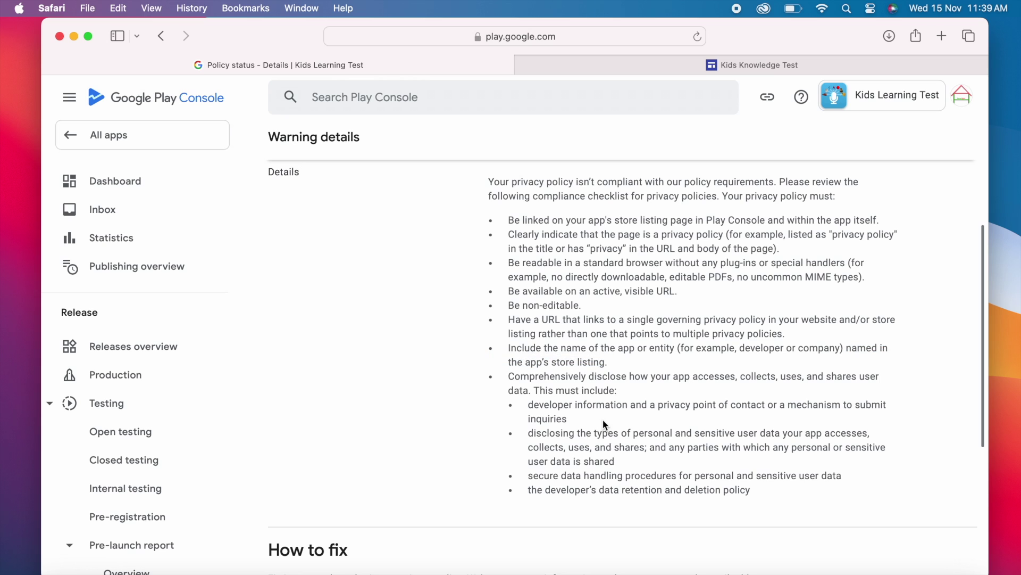
left_click_drag(509, 377, 658, 387)
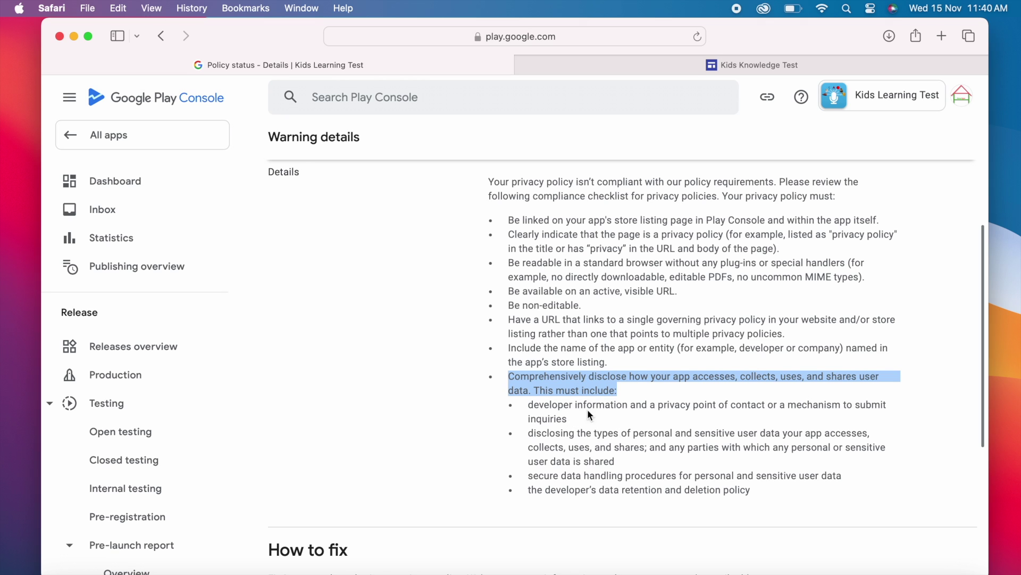
left_click_drag(532, 404, 582, 420)
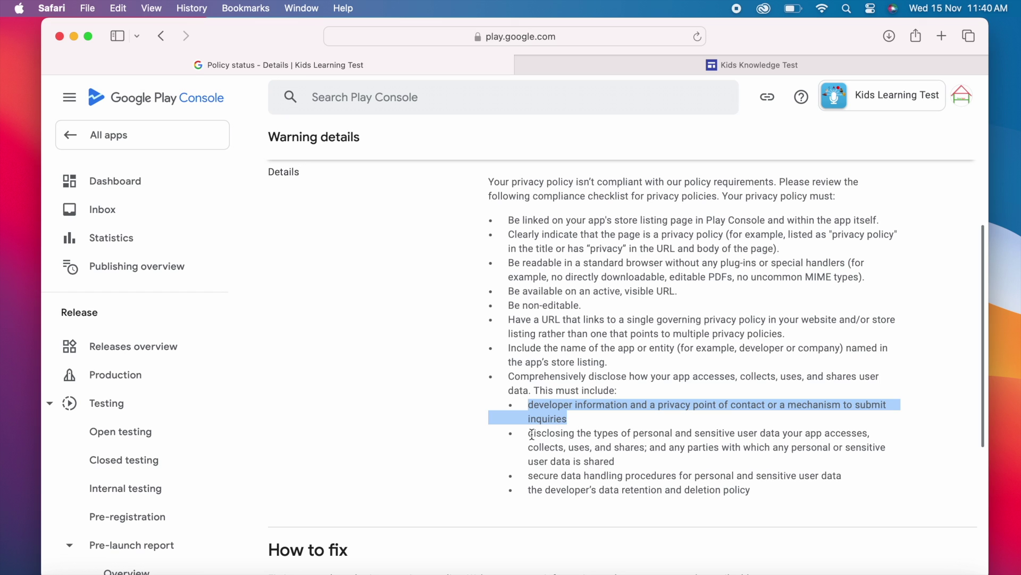
left_click_drag(532, 434, 879, 436)
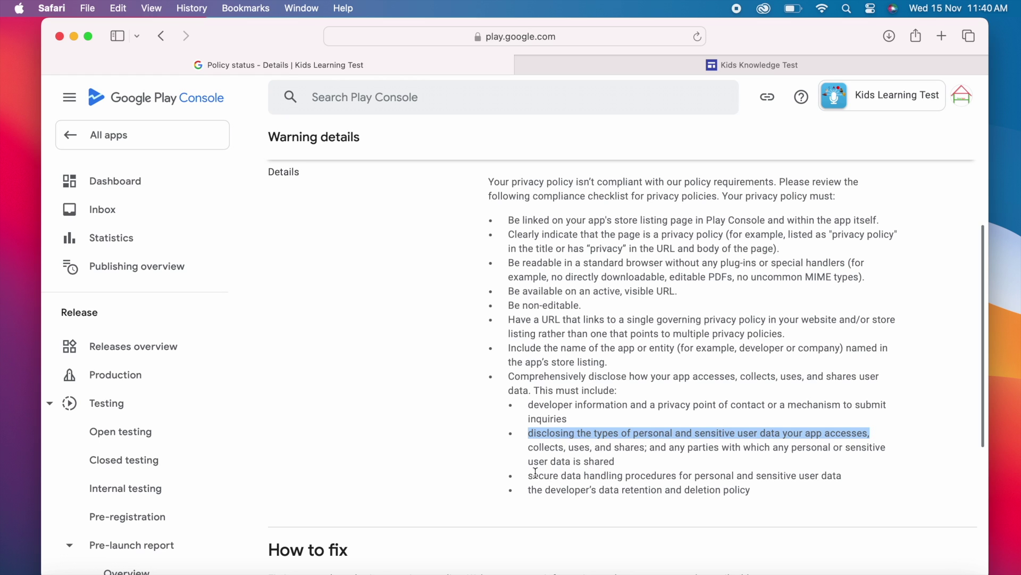
left_click_drag(529, 475, 843, 483)
left_click(573, 488)
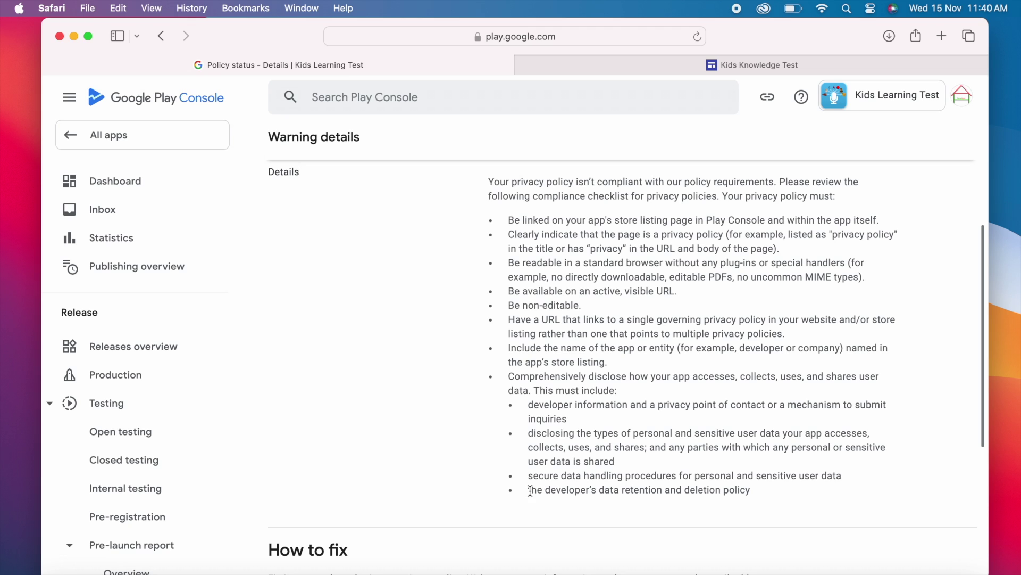
left_click_drag(530, 490, 763, 488)
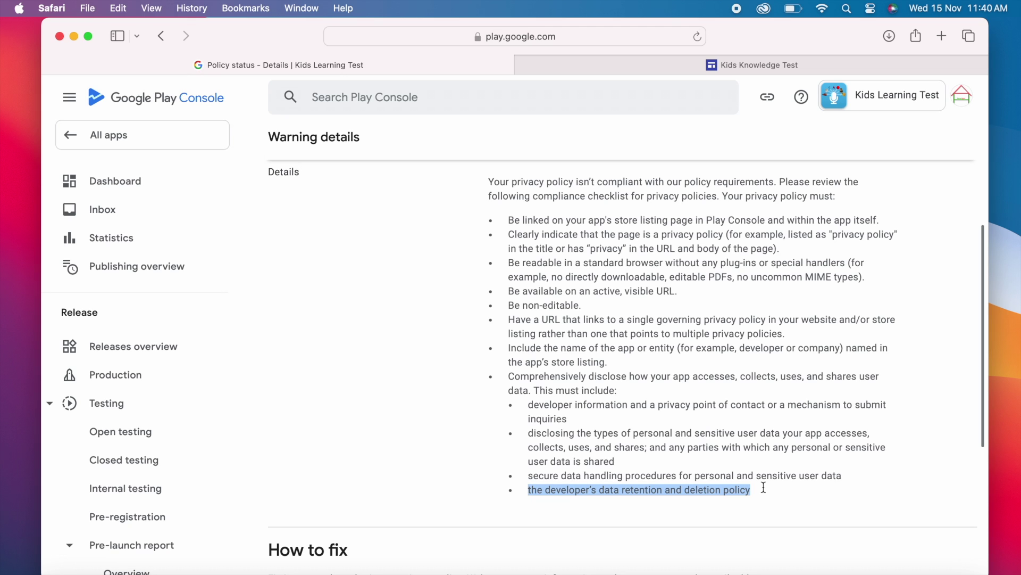
left_click(764, 488)
left_click_drag(509, 376, 825, 490)
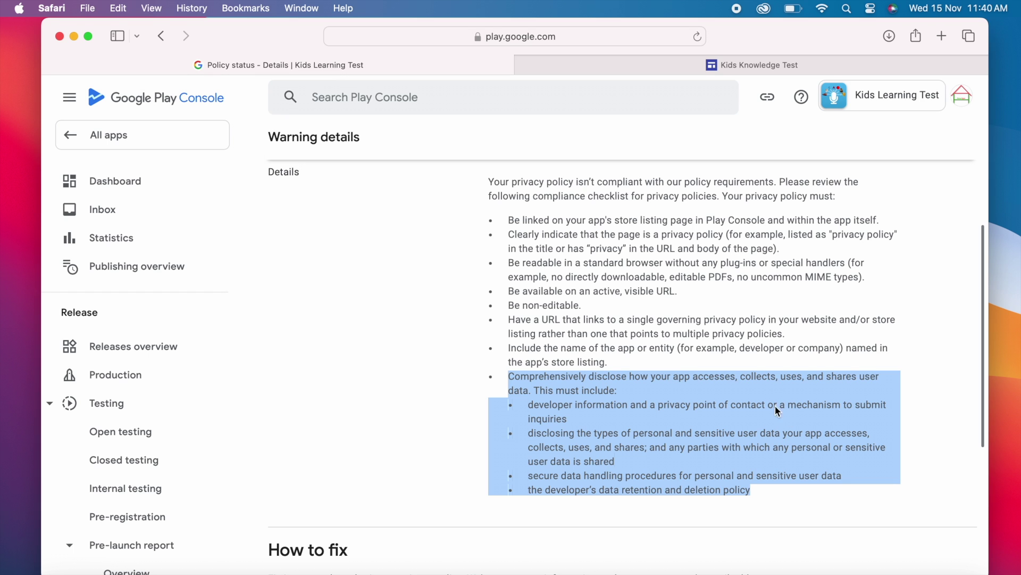
left_click(755, 66)
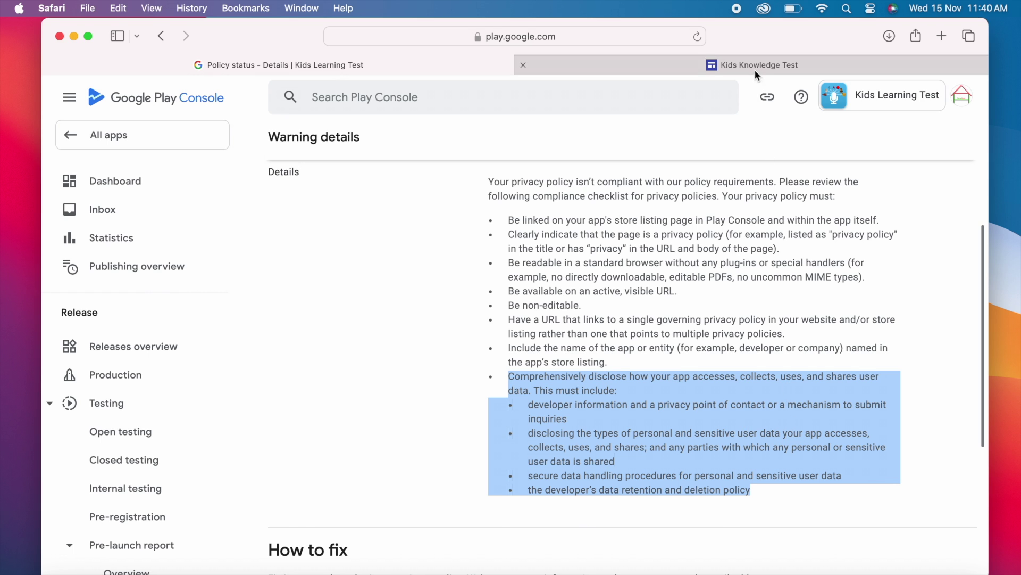
scroll(232, 432, "down", 5)
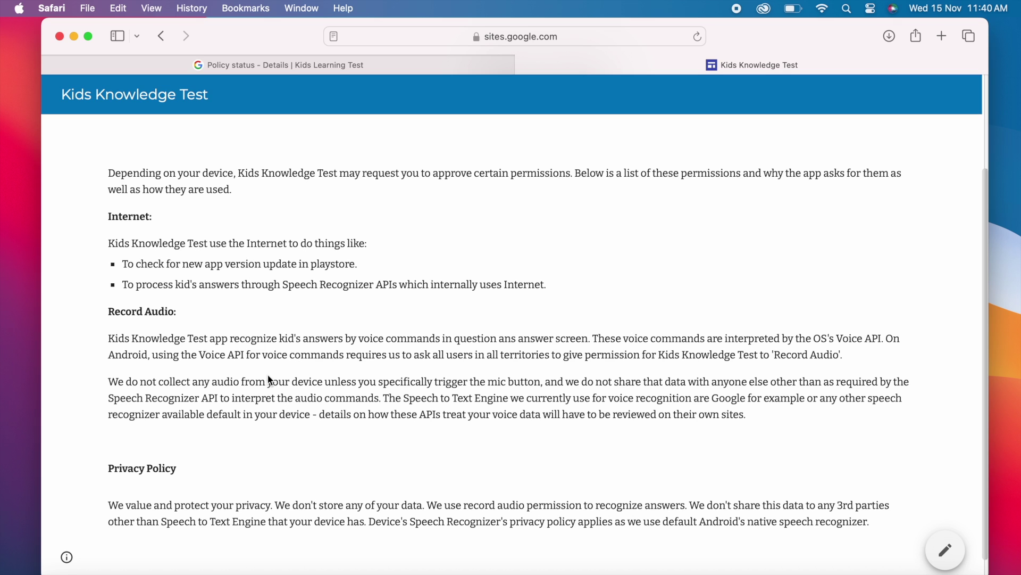
scroll(221, 425, "down", 1)
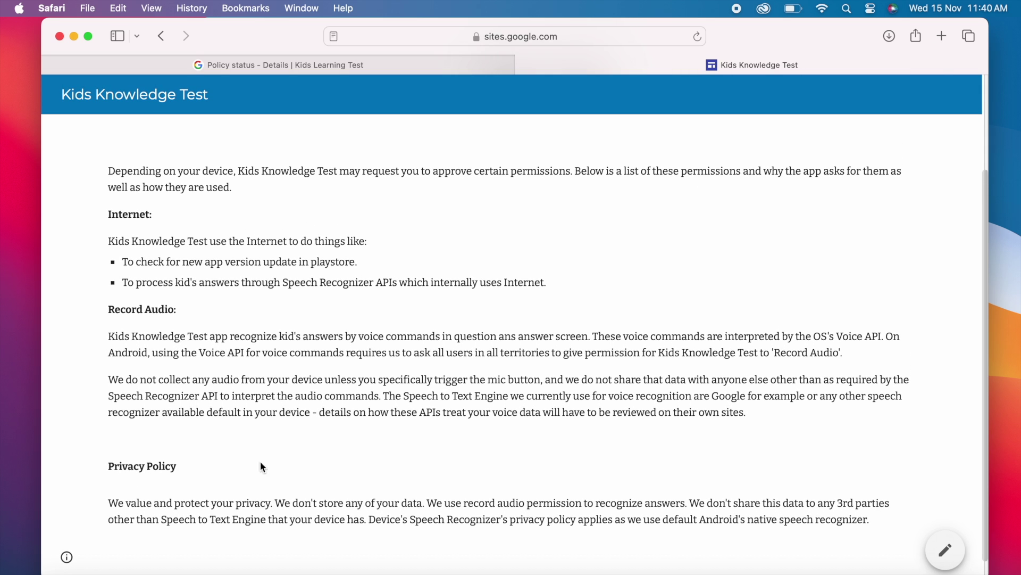
scroll(309, 391, "up", 3)
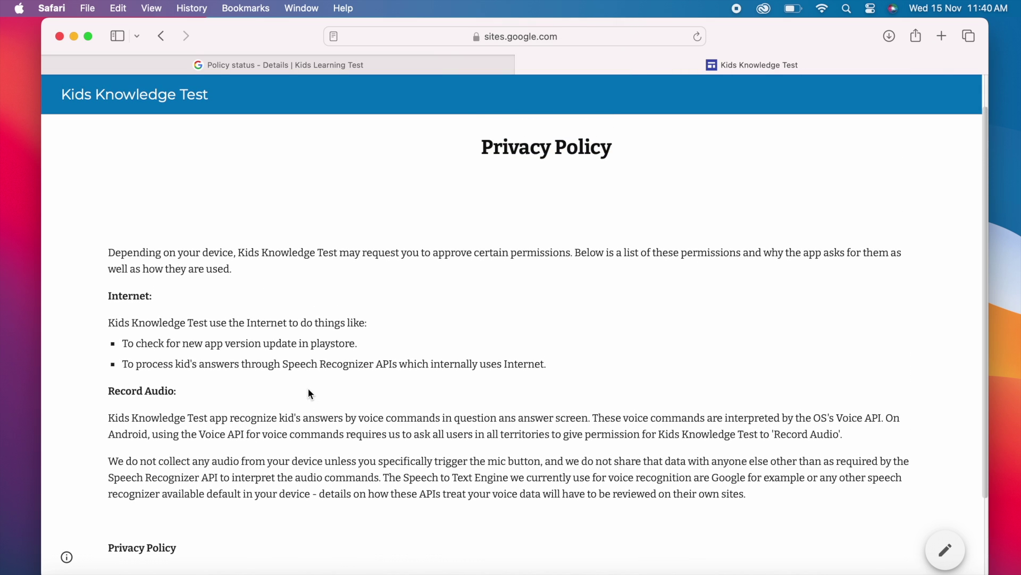
left_click(442, 65)
left_click(877, 519)
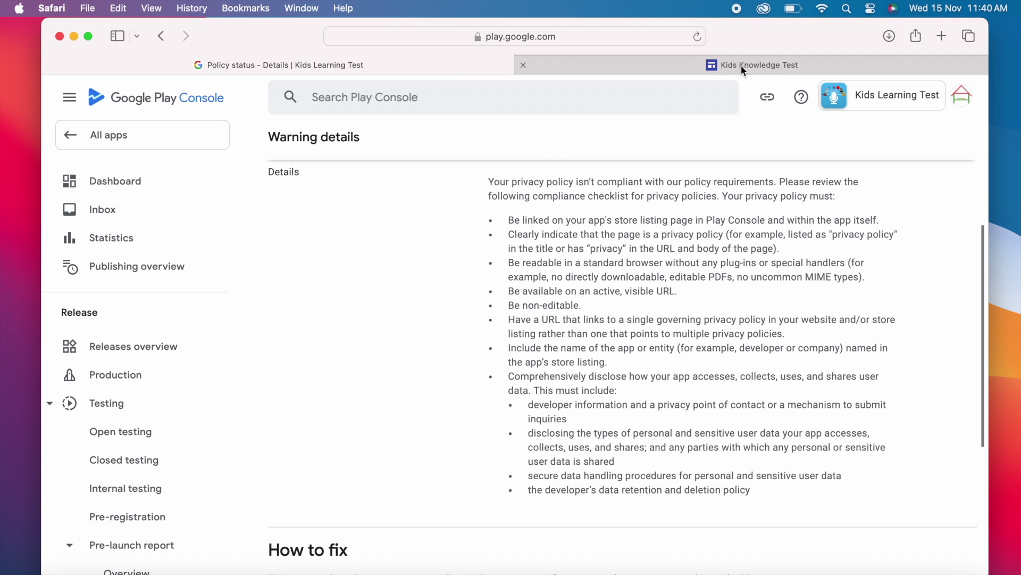
left_click(743, 69)
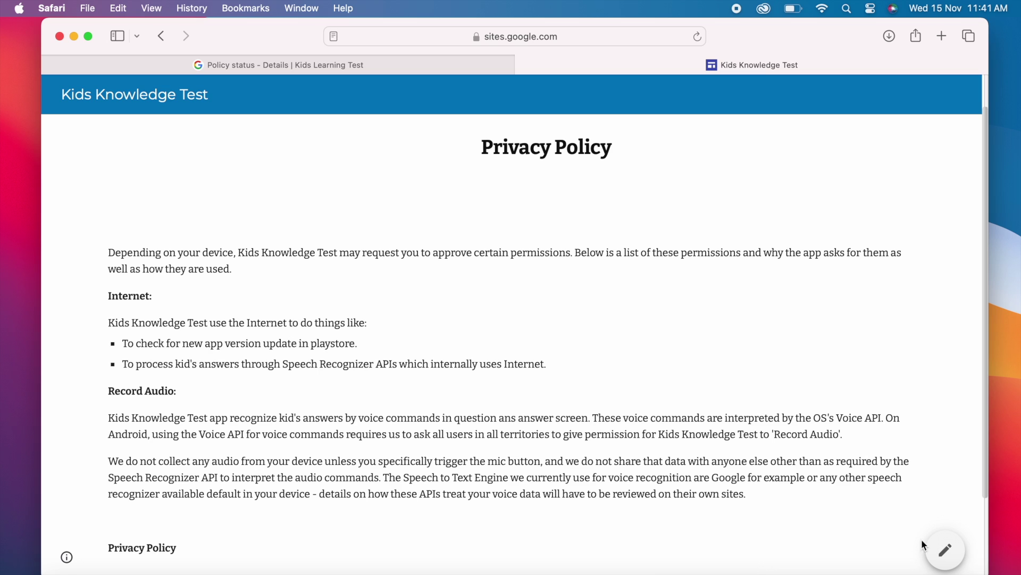
Replace 'Knowledge' with 'Learning' in the header title and accept the spelling fix
left_click(949, 548)
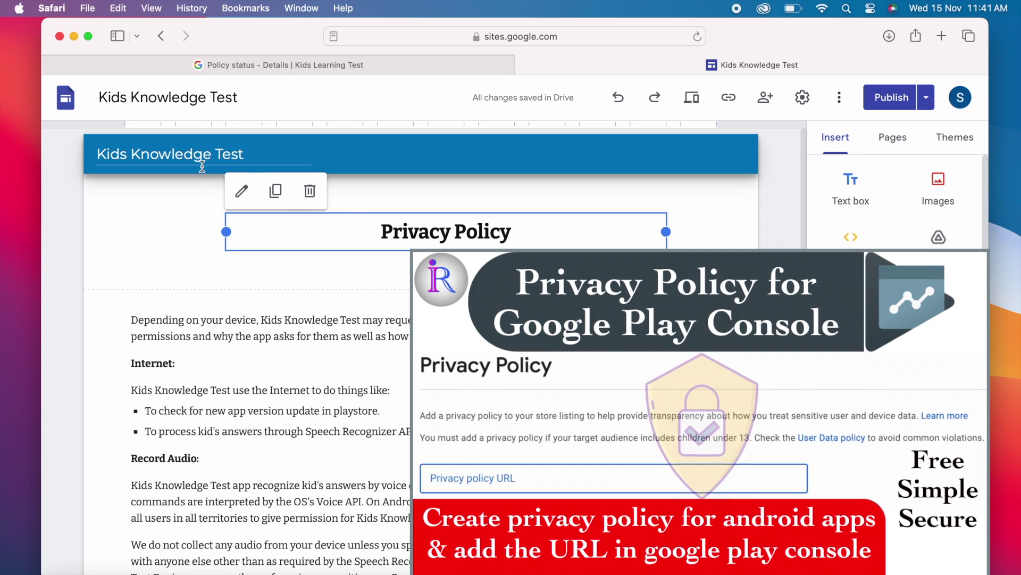
left_click_drag(133, 151, 204, 154)
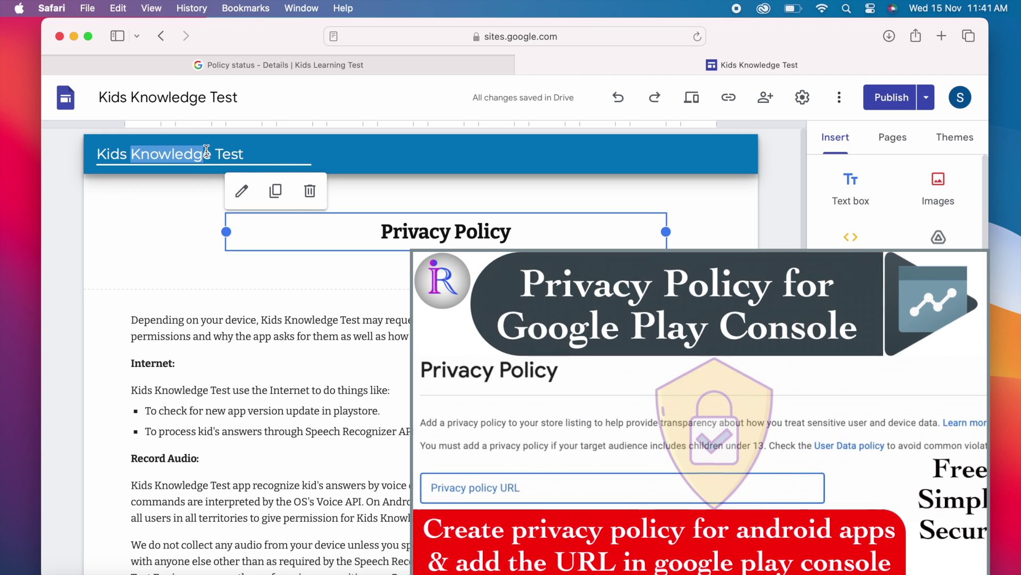
type("Learning")
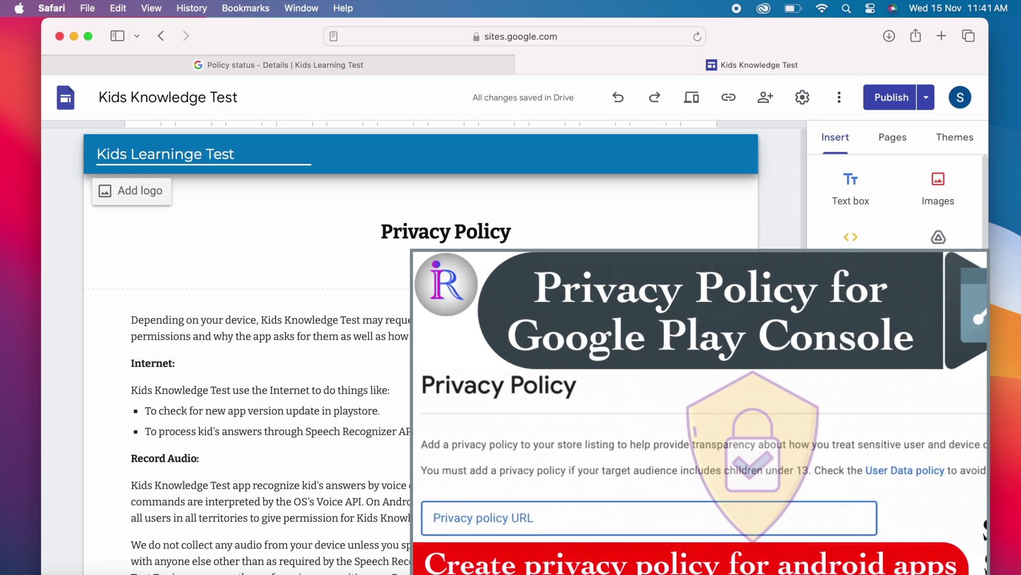
double_click(167, 154)
left_click(148, 171)
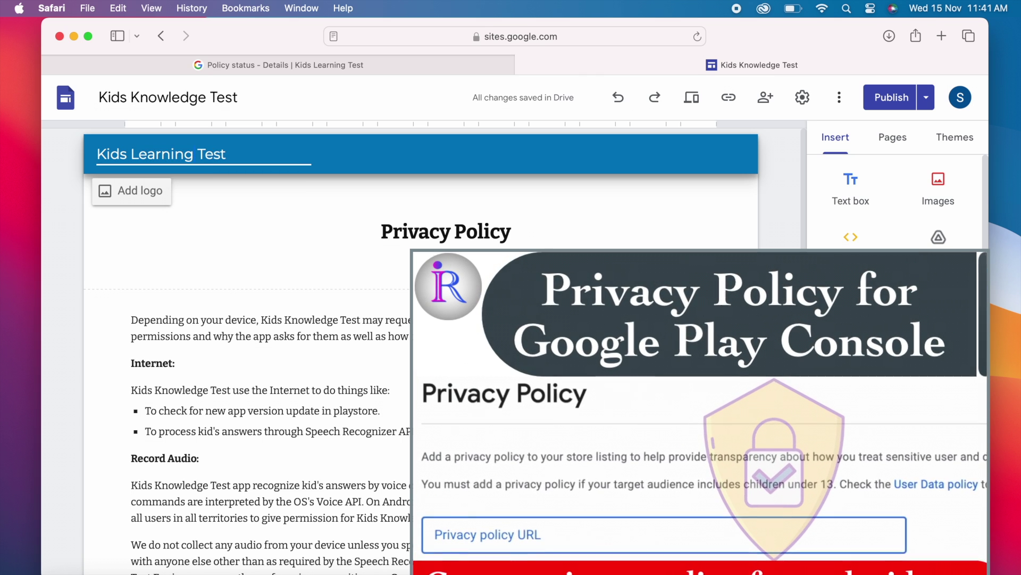
left_click(131, 197)
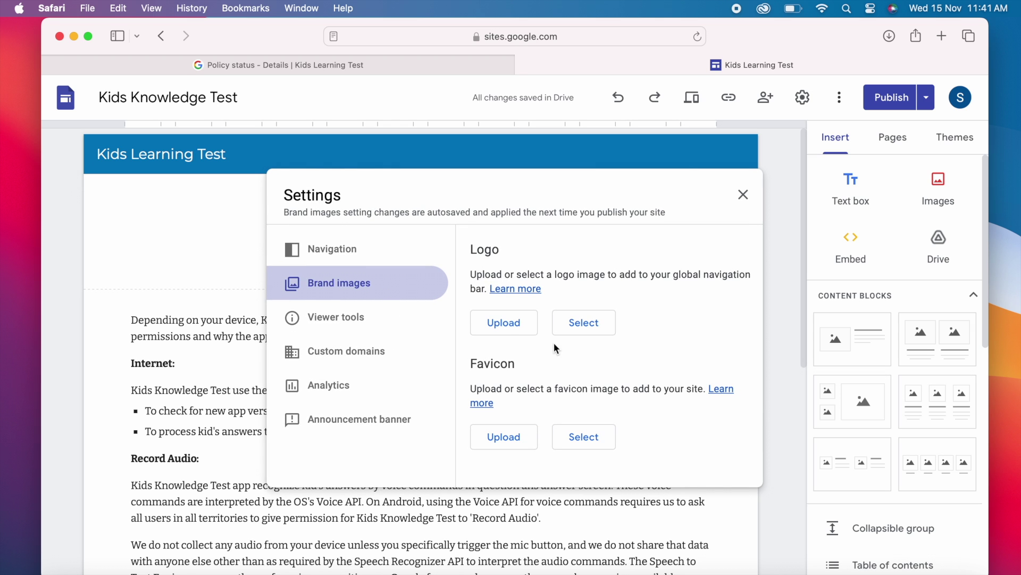
Upload appicon_512.png from the KidsKnowledgeTest Releases folder as the site logo
left_click(504, 322)
left_click(625, 180)
left_click(556, 226)
scroll(410, 388, "down", 5)
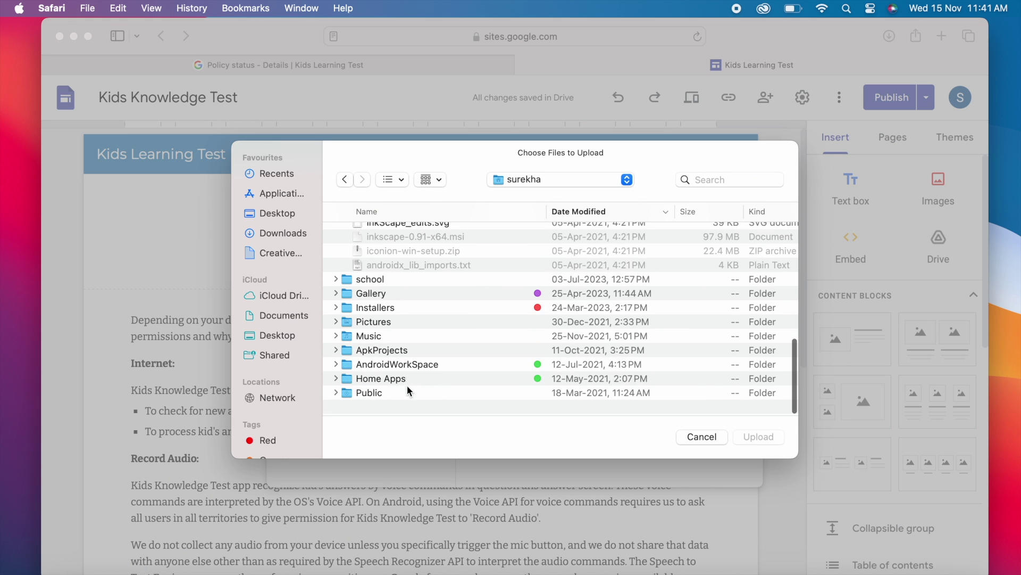
left_click(383, 377)
key("Right")
left_click(346, 330)
left_click(357, 345)
scroll(598, 351, "down", 1)
left_click(598, 351)
double_click(598, 337)
Set the header type to Banner and upload a colourful header background image
left_click(744, 195)
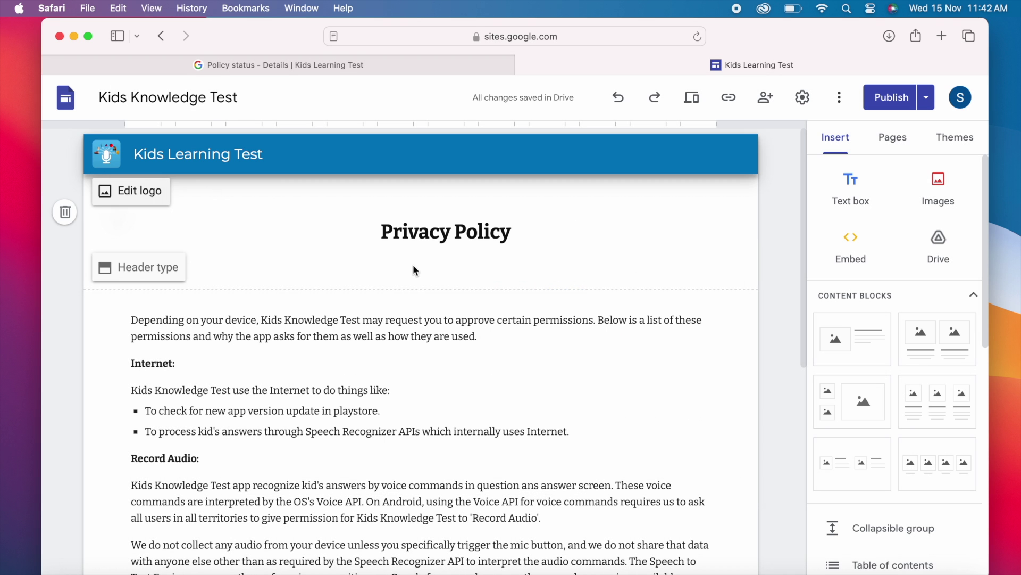
left_click(137, 266)
left_click(362, 266)
left_click(133, 354)
left_click(139, 391)
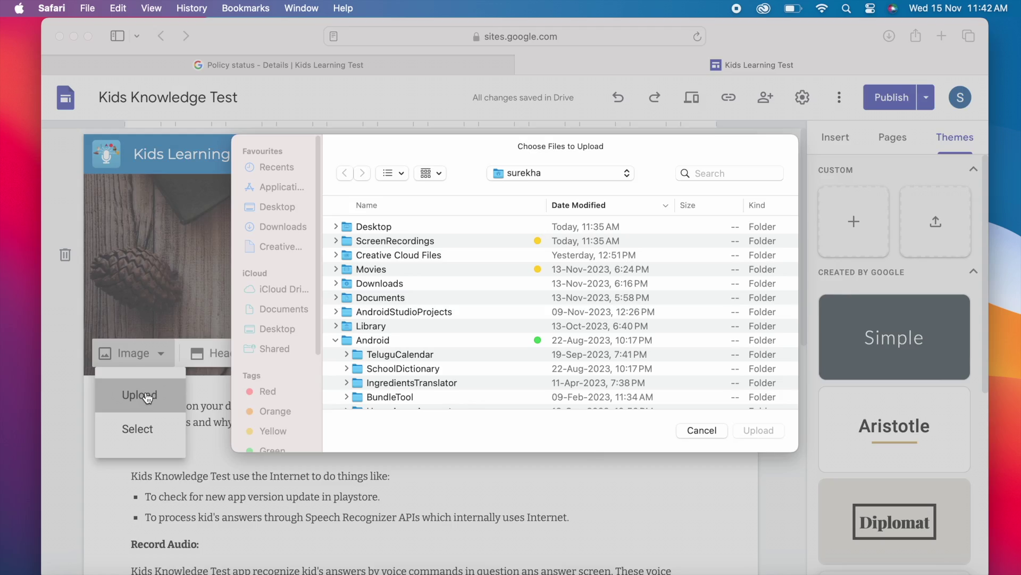
scroll(532, 319, "down", 3)
left_click(479, 303)
left_click(766, 434)
Set the Privacy Policy title to font size 60 and blue
left_click(447, 274)
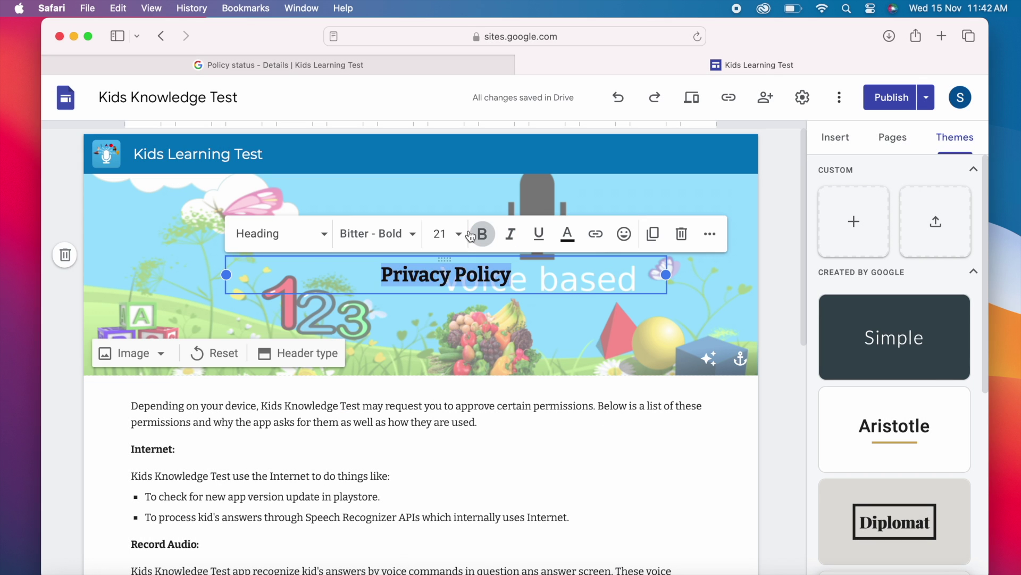
left_click(459, 234)
left_click(441, 465)
left_click(568, 211)
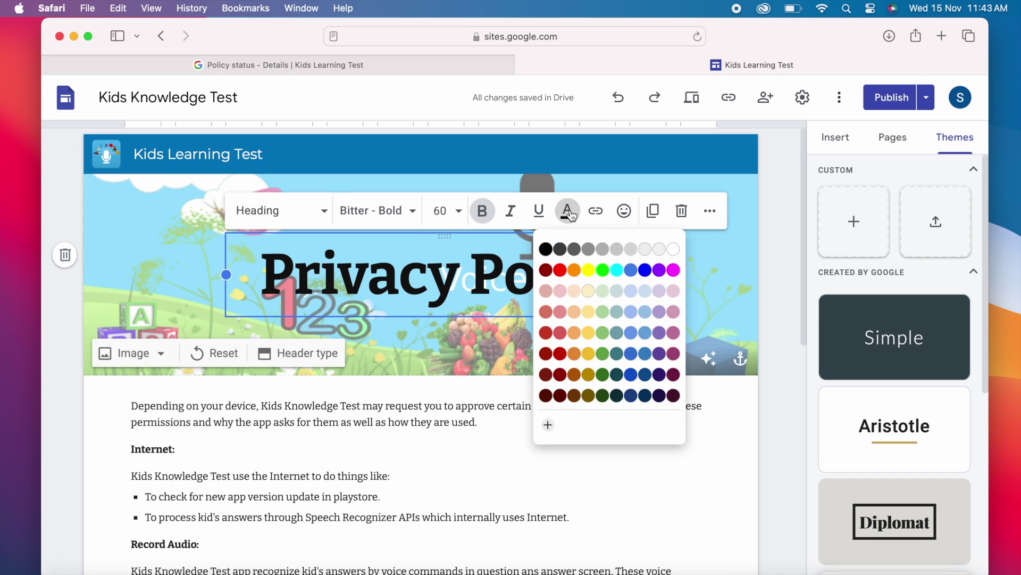
left_click(558, 268)
left_click(568, 213)
left_click(647, 267)
left_click(780, 409)
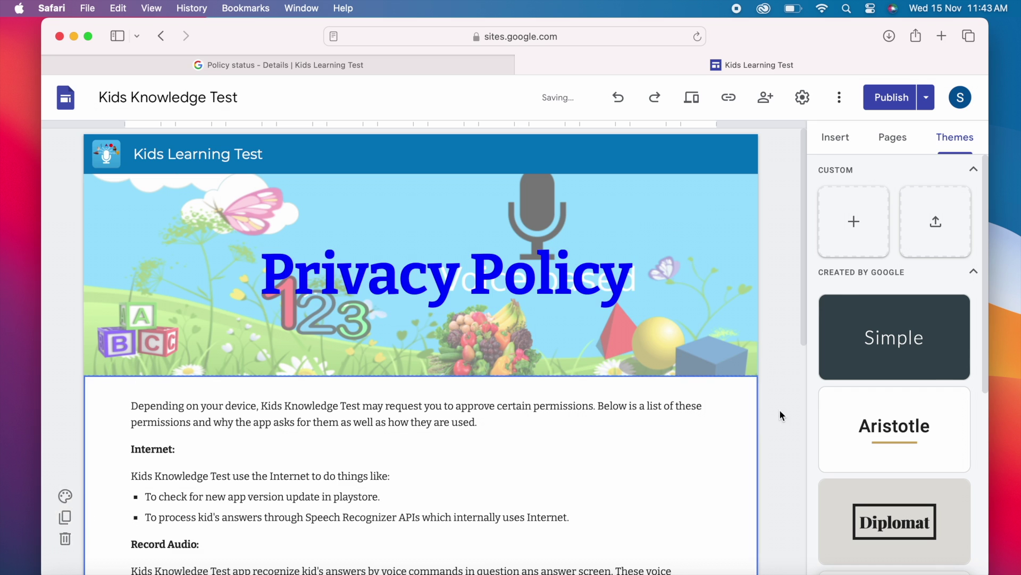
Select the 'Last Updated: Nov 14 2023' line in the Privacy Policy note
scroll(773, 394, "down", 5)
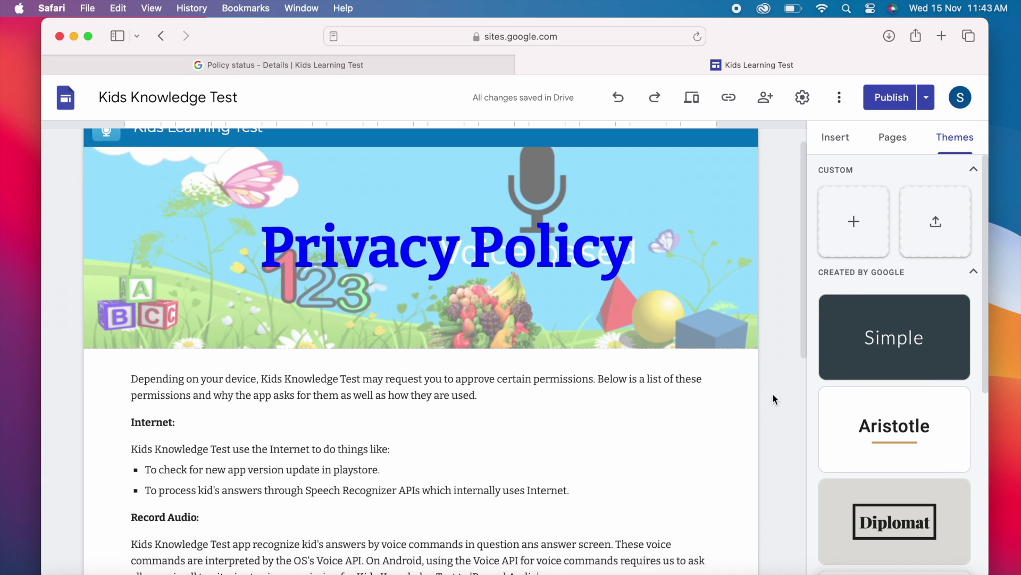
scroll(772, 393, "down", 2)
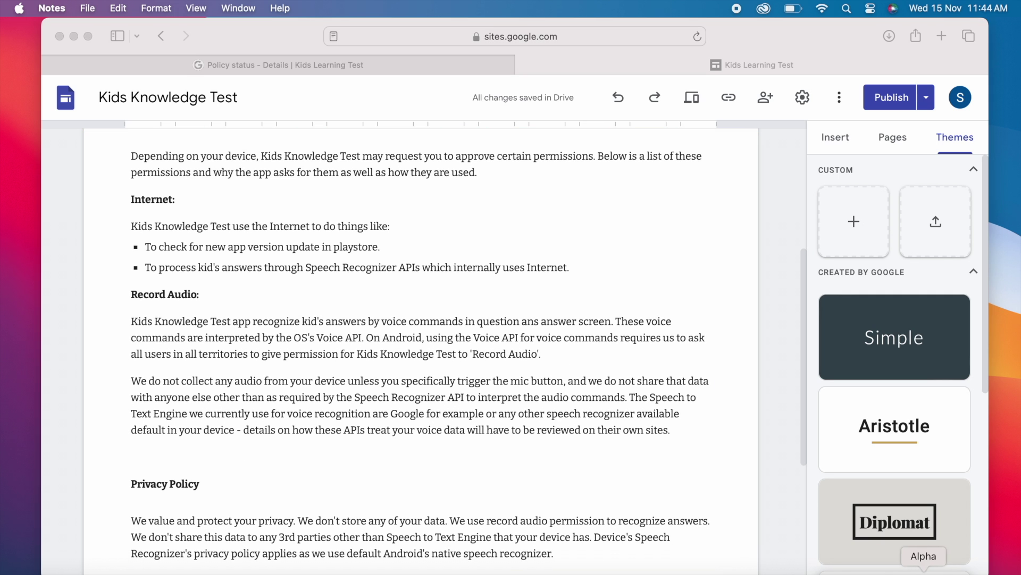
left_click(896, 570)
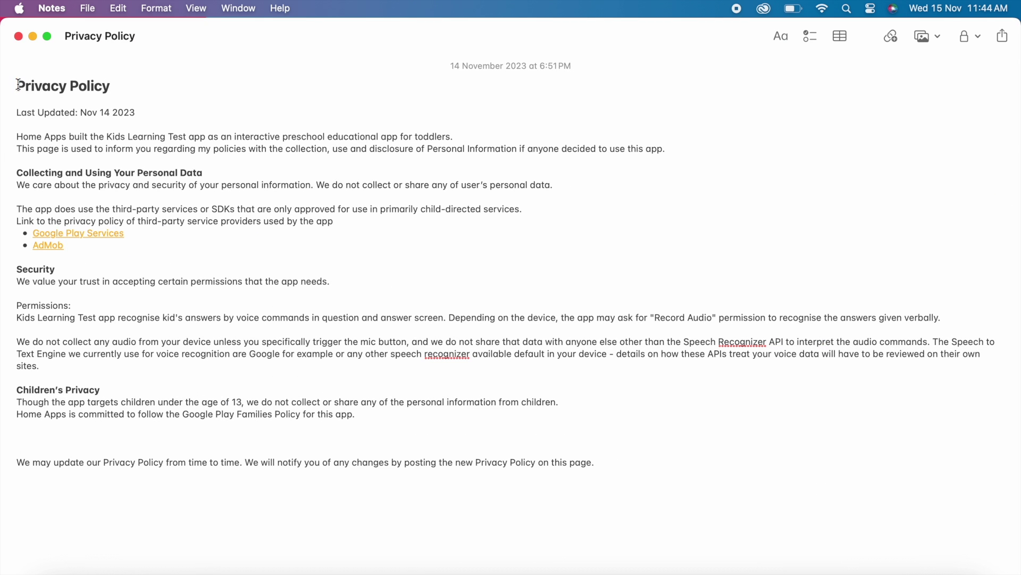
left_click_drag(16, 84, 656, 478)
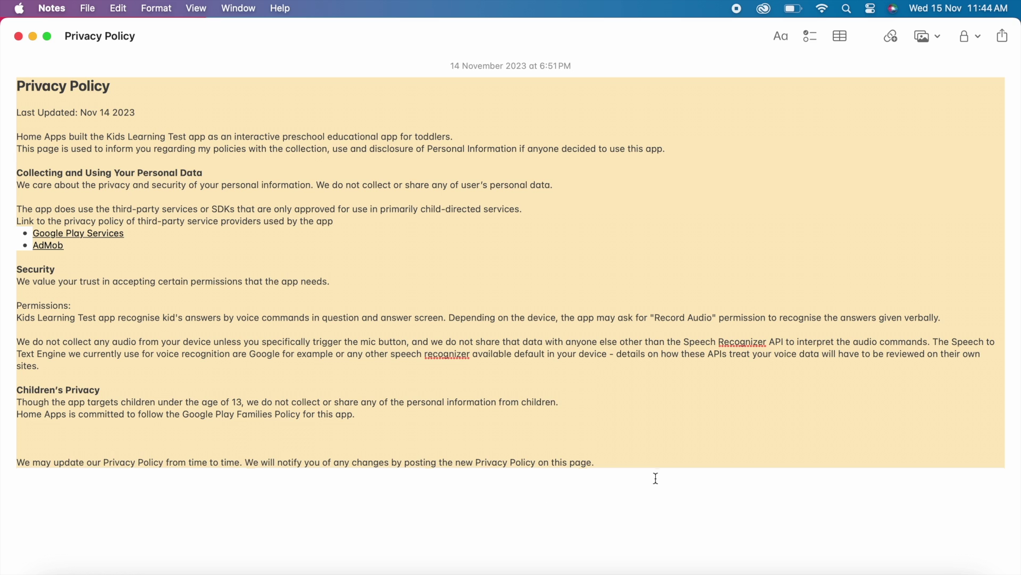
left_click(614, 433)
left_click_drag(17, 113, 136, 112)
key("super+c")
key("super+Tab")
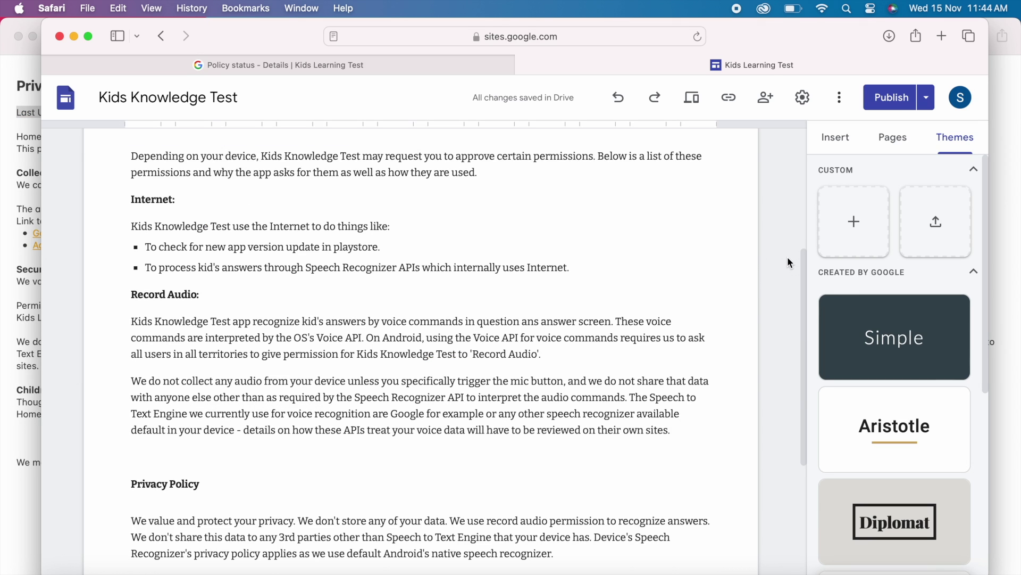
Add a text box with the Last Updated line, changing the date to Nov 15 2023
scroll(787, 256, "up", 5)
scroll(788, 257, "down", 1)
left_click(836, 138)
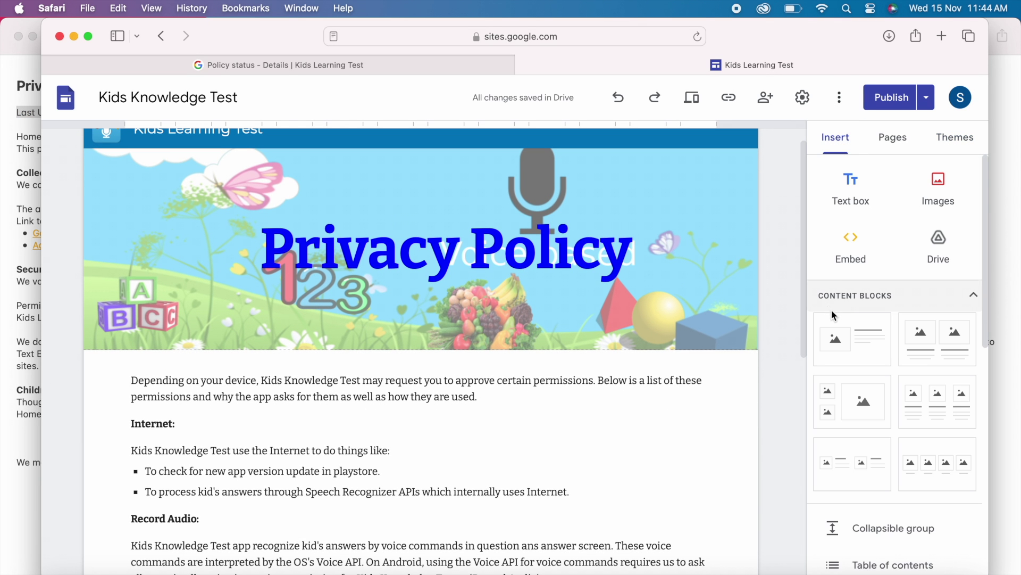
left_click(853, 189)
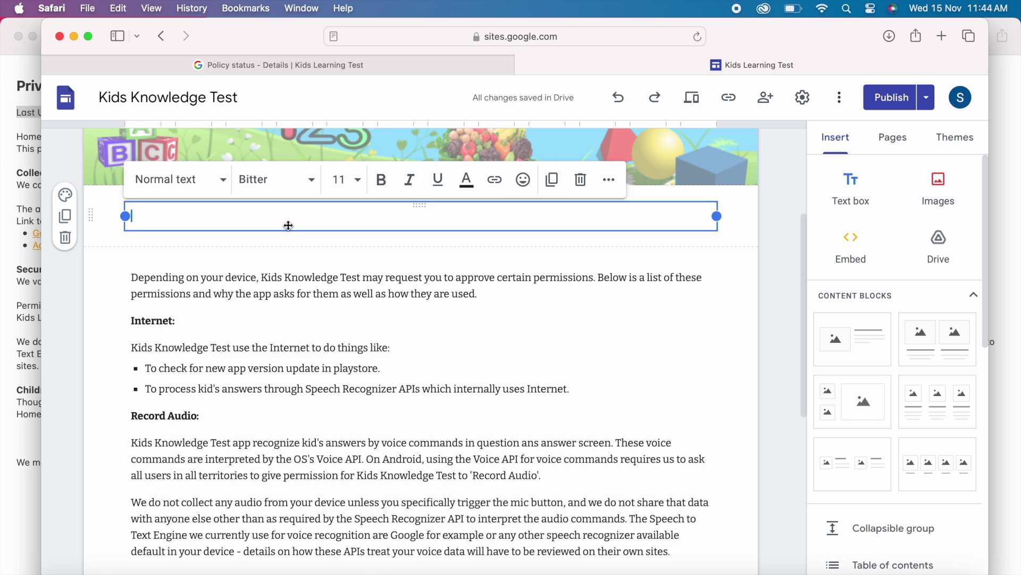
key("super+v")
key("Left")
key("Left")
key("Left")
key("Left")
key("Left")
key("BackSpace")
type("5")
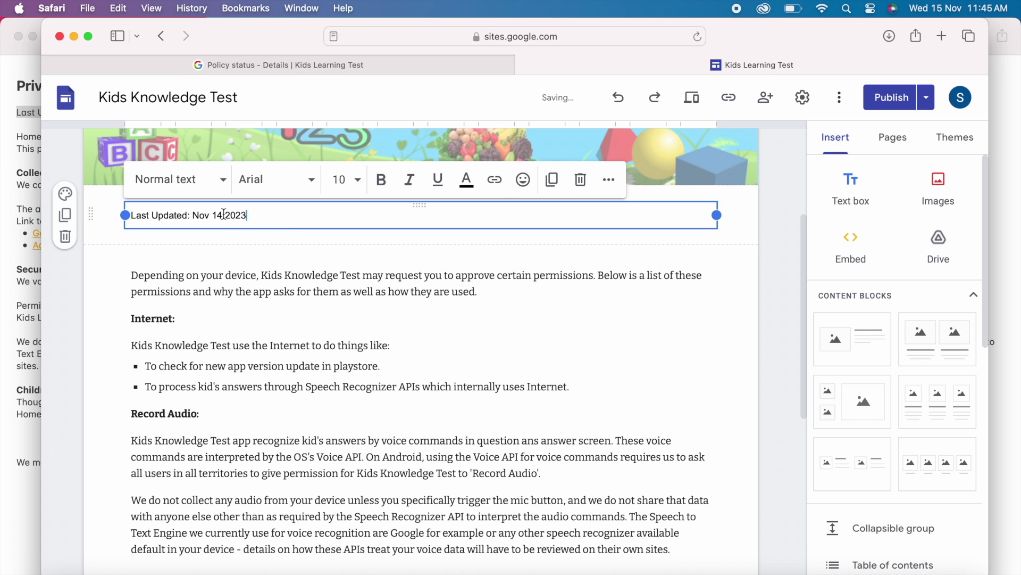
left_click(268, 291)
scroll(479, 320, "up", 5)
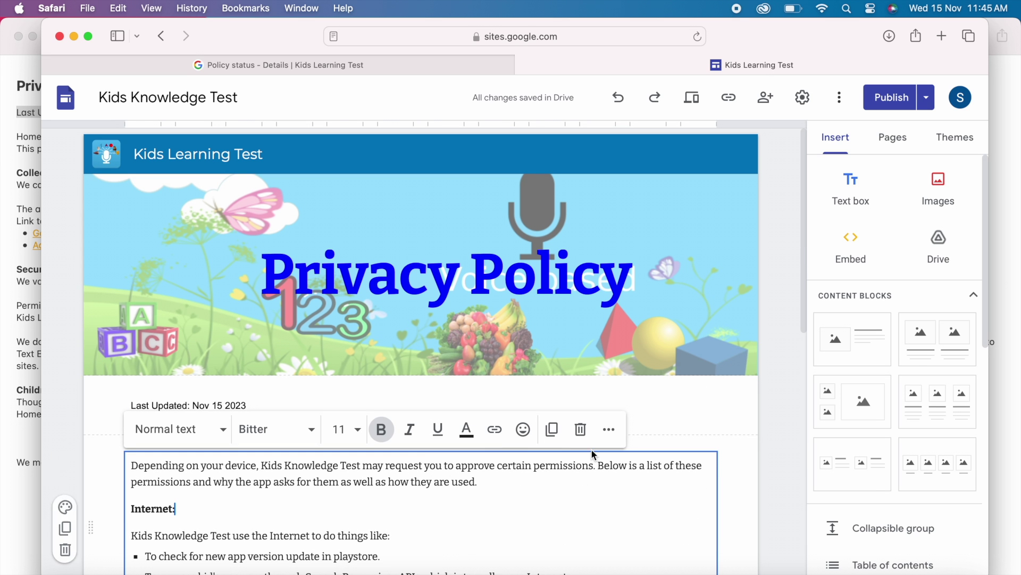
left_click(754, 416)
Paste the two introduction lines from Notes into a new text box below the date
key("super+Tab")
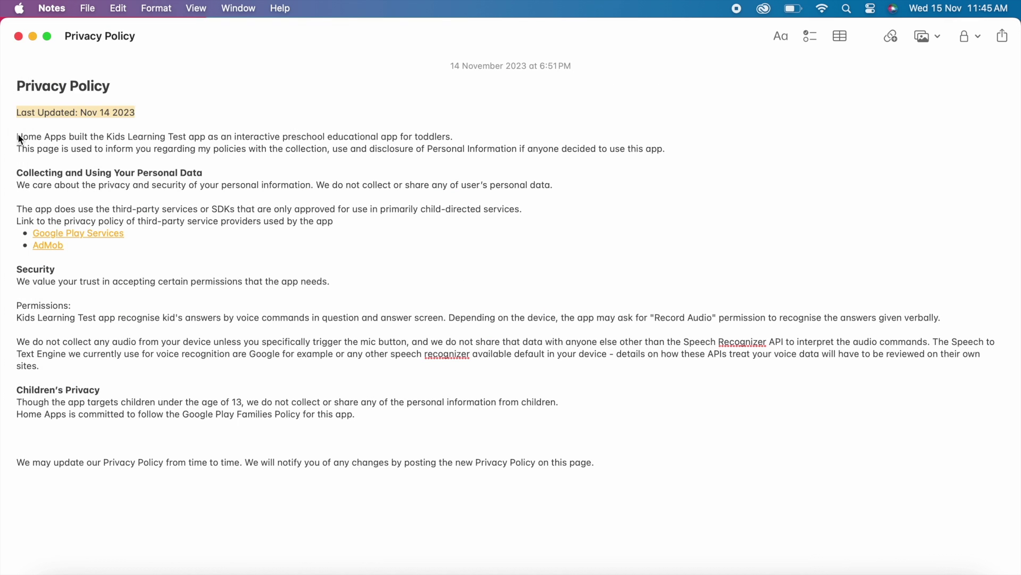
left_click_drag(19, 137, 668, 154)
key("super+c")
key("super+Tab")
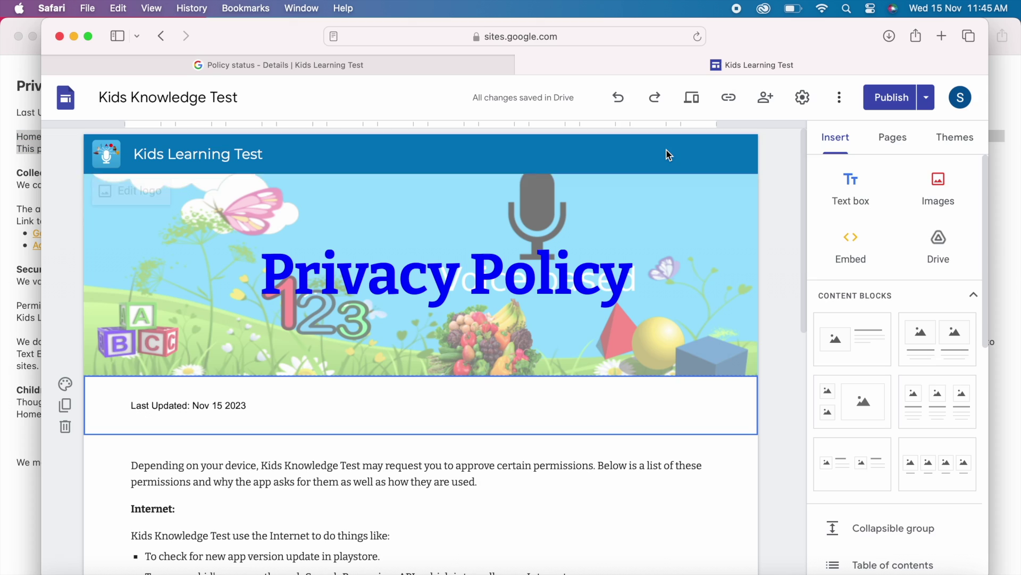
left_click(850, 186)
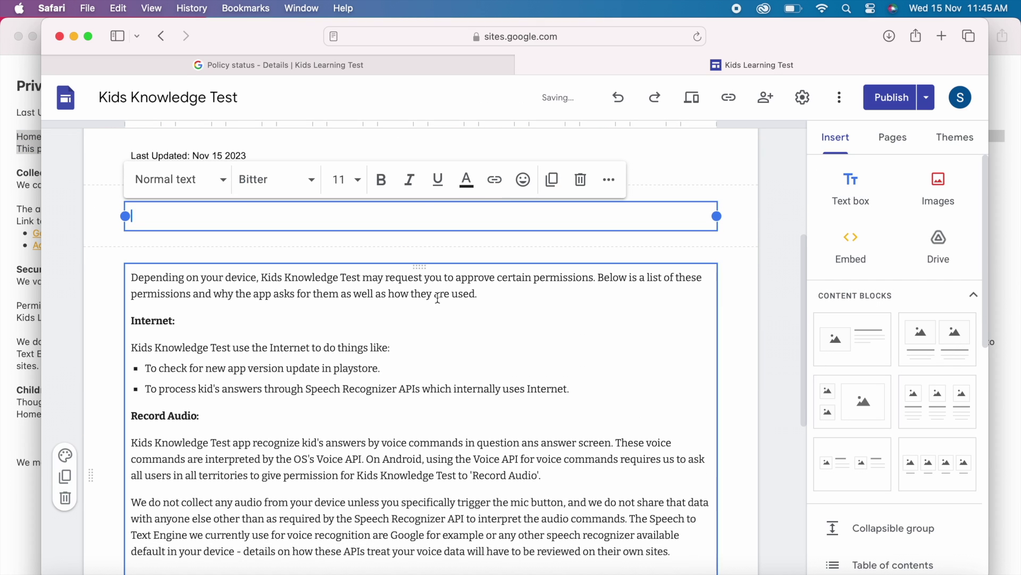
key("super+v")
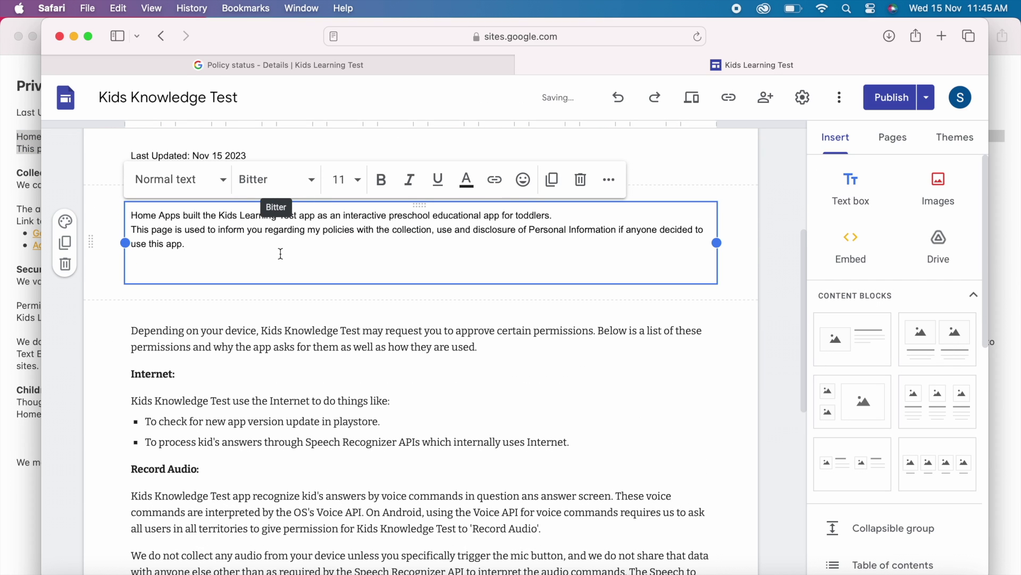
key("BackSpace")
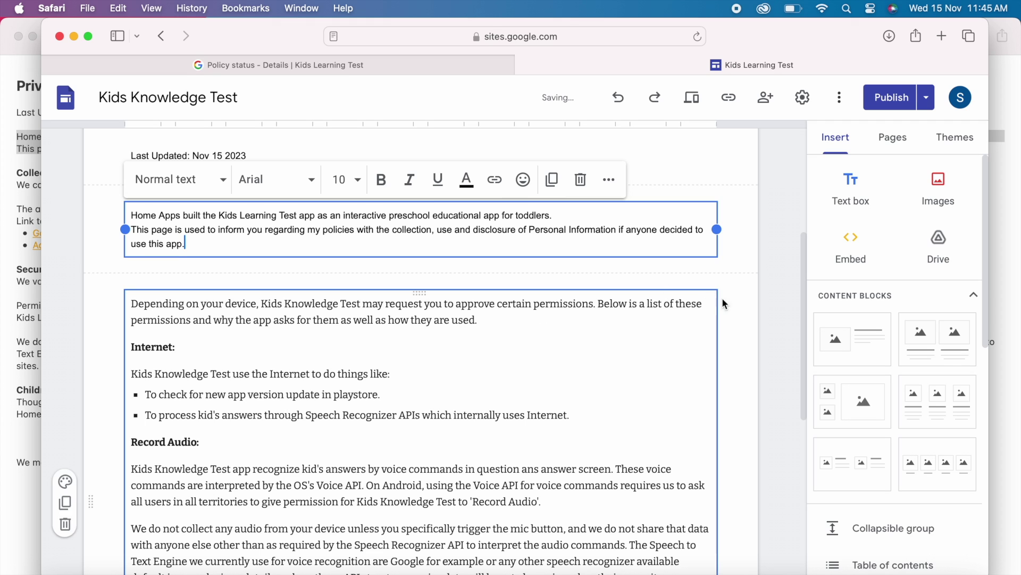
left_click(771, 307)
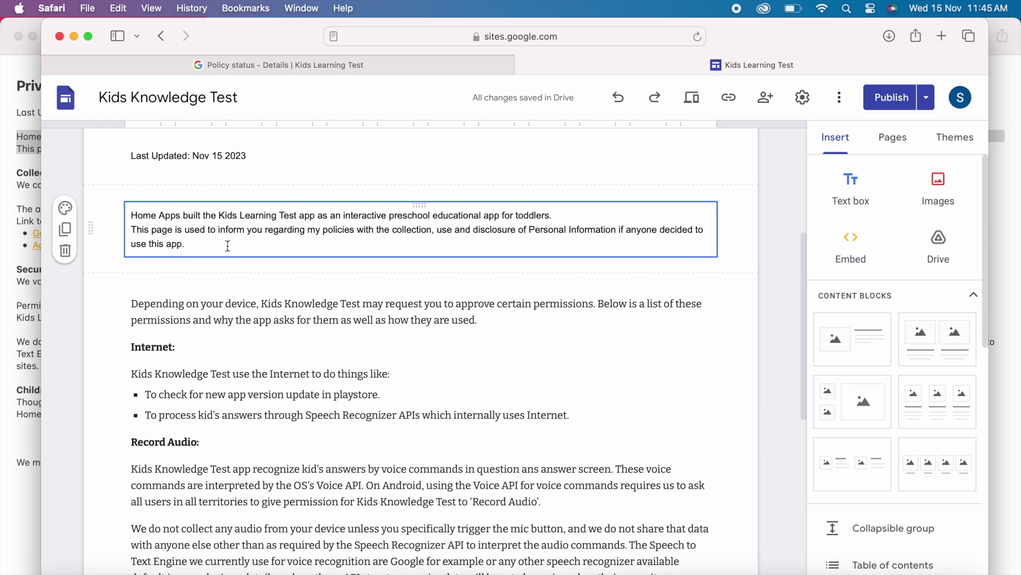
Paste the 'Collecting and Using Your Personal Data' heading from Notes into a new text block
scroll(317, 244, "up", 2)
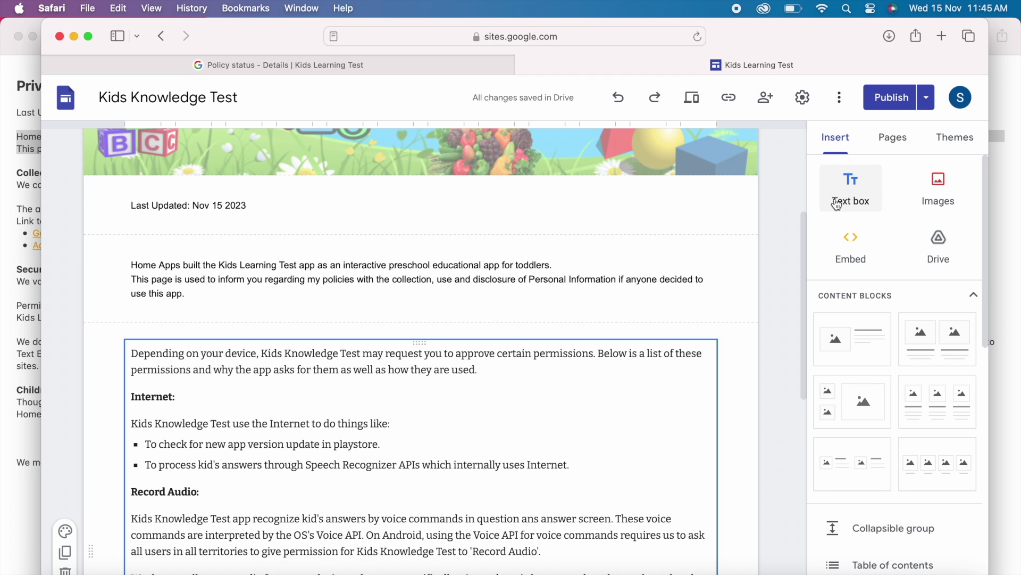
left_click(857, 187)
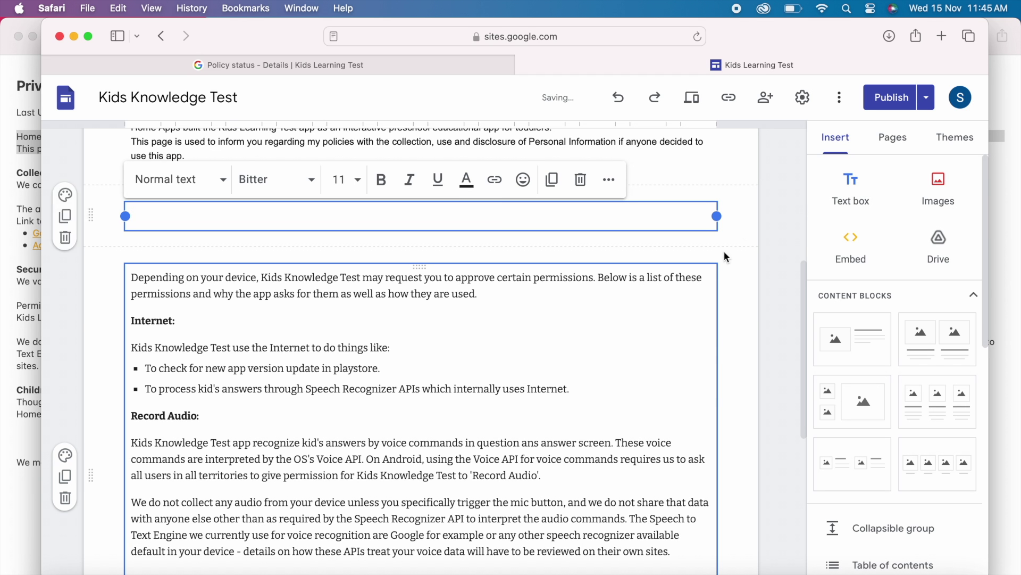
key("super+Tab")
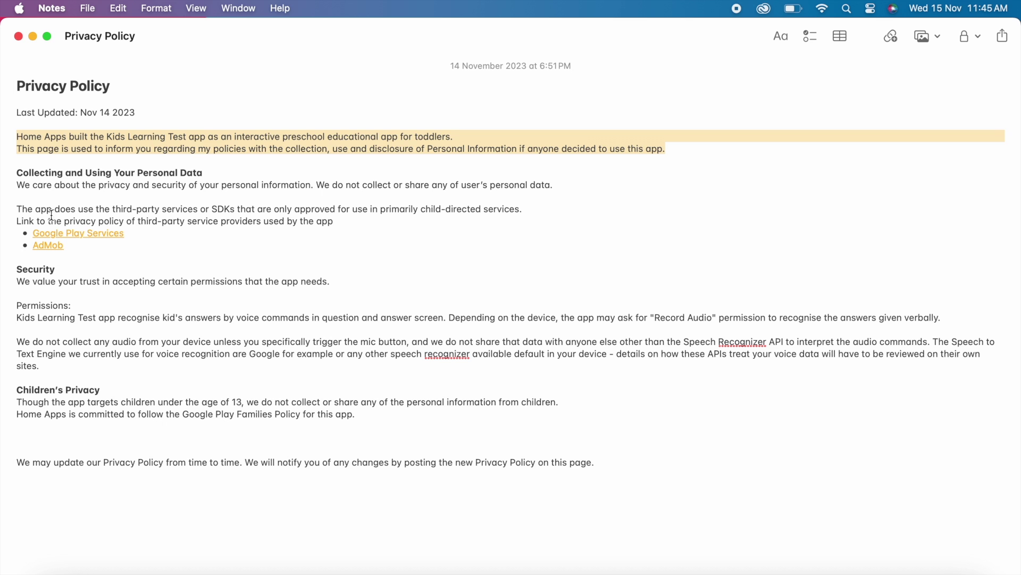
left_click_drag(20, 173, 189, 173)
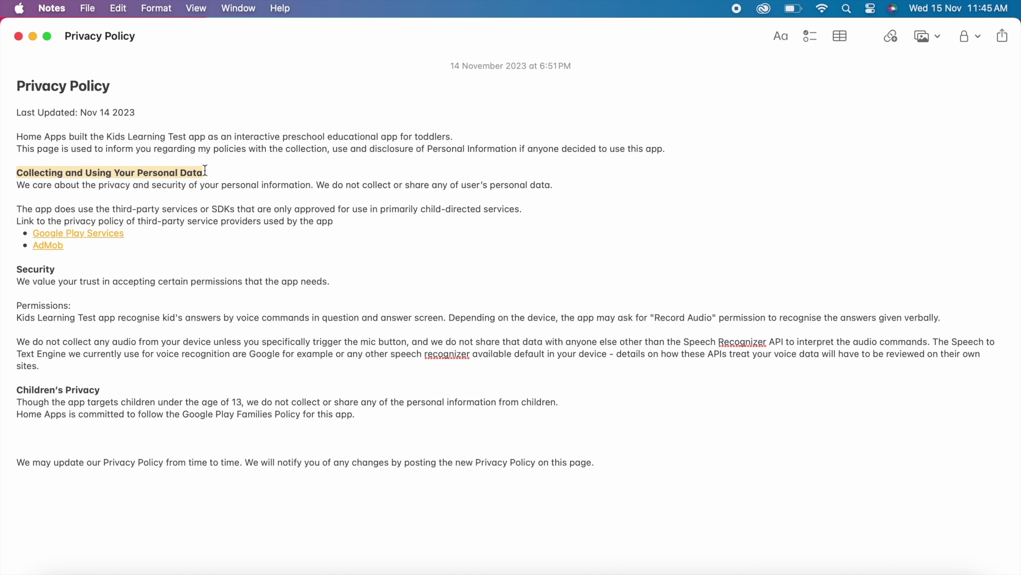
key("super+Tab")
type("Collecting and Using Your Personal Data")
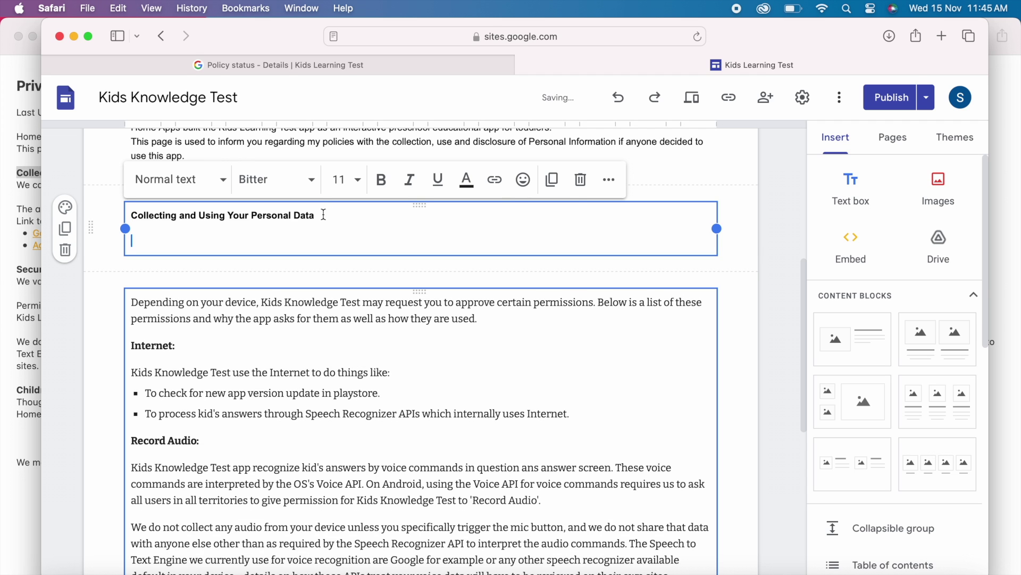
Format the section heading as 12 point blue text
triple_click(316, 215)
left_click(357, 180)
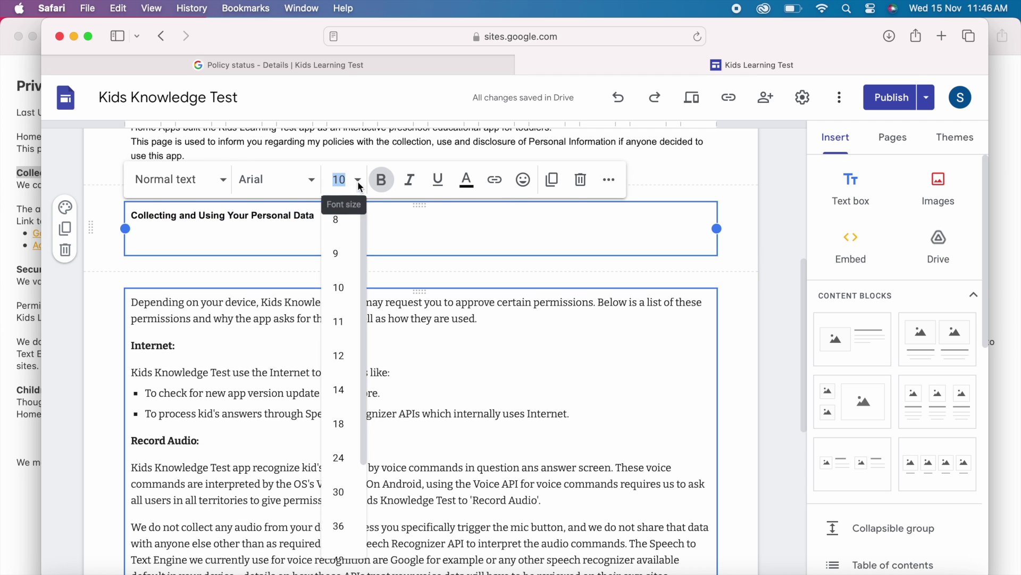
left_click(342, 354)
left_click(472, 183)
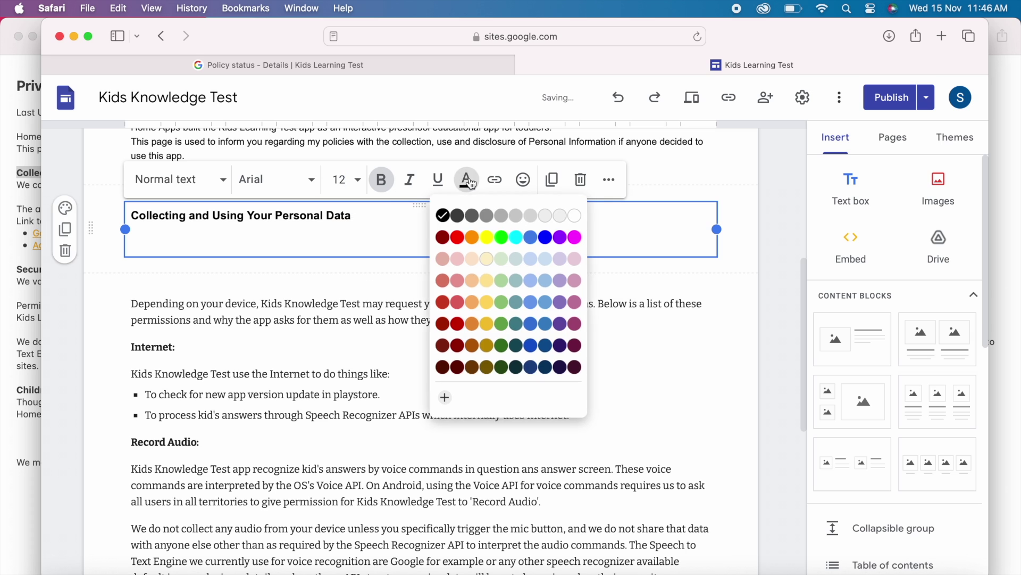
left_click(545, 237)
left_click(465, 231)
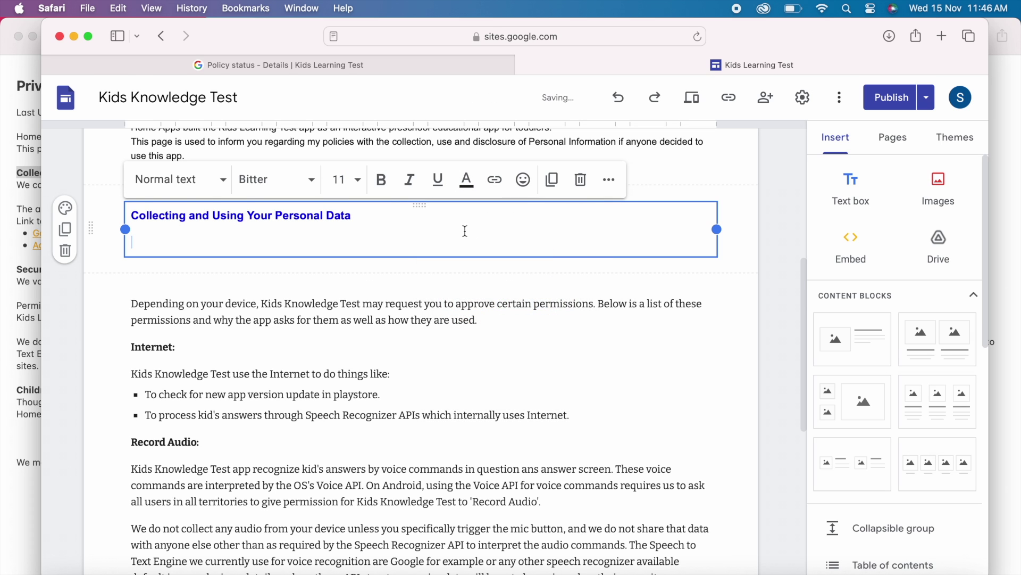
Paste the section paragraph with Google Play Services and AdMob bullets beneath the heading
key("super+Tab")
left_click_drag(18, 184, 83, 246)
key("super+c")
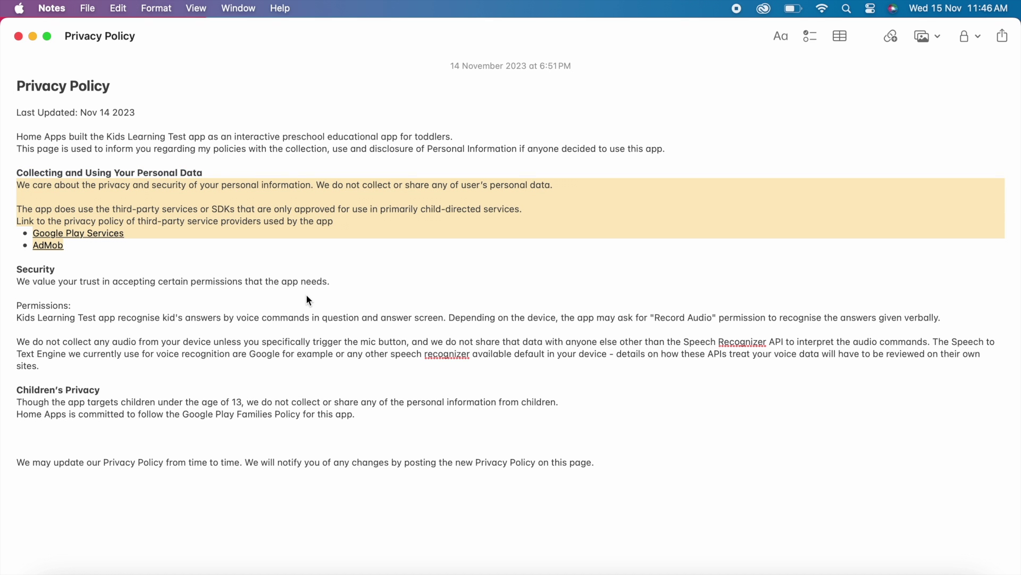
key("super+Tab")
key("super+v")
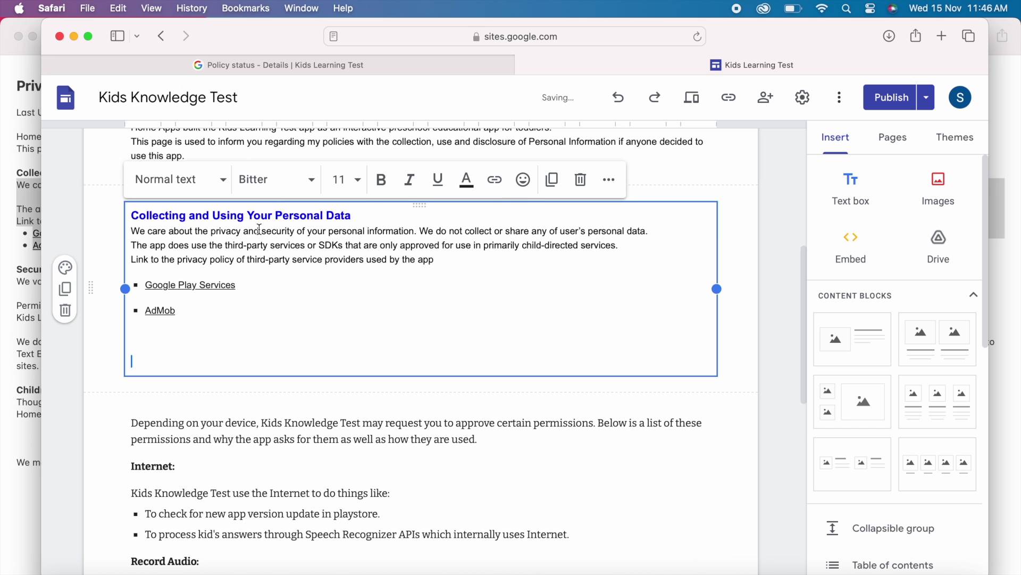
key("BackSpace")
key("BackSpace")
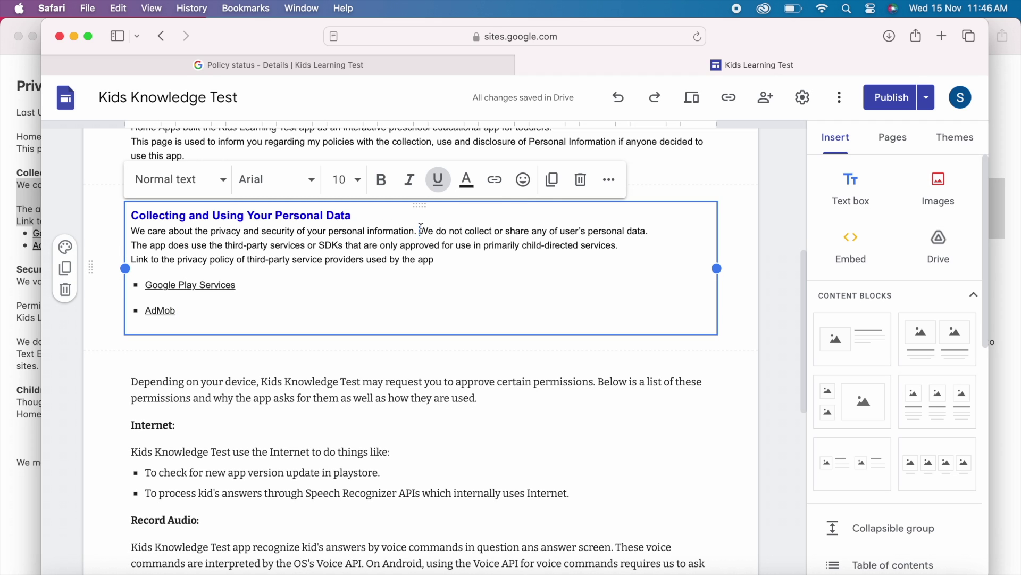
left_click_drag(421, 230, 651, 231)
left_click(529, 290)
left_click_drag(225, 245, 346, 245)
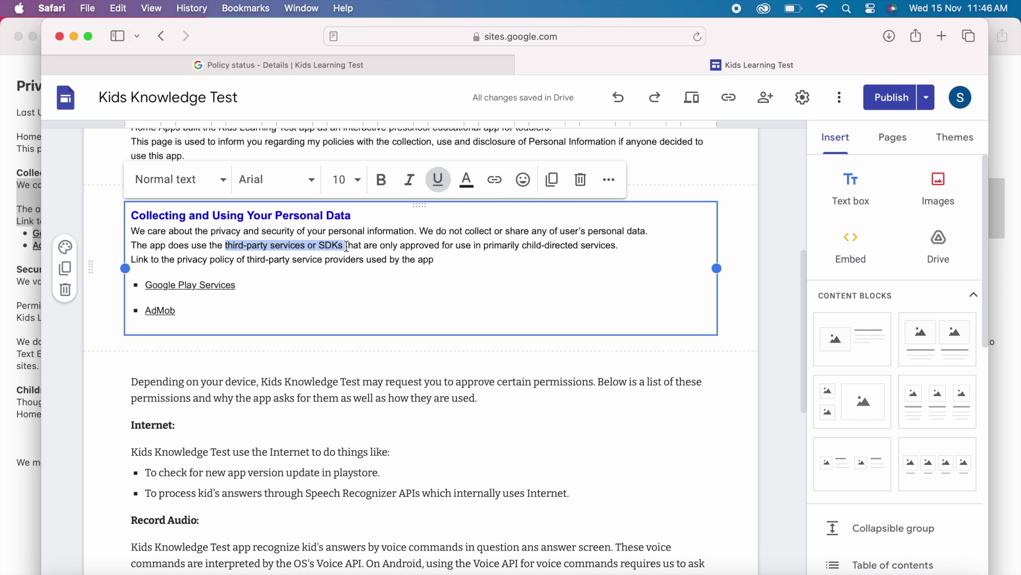
left_click(259, 311)
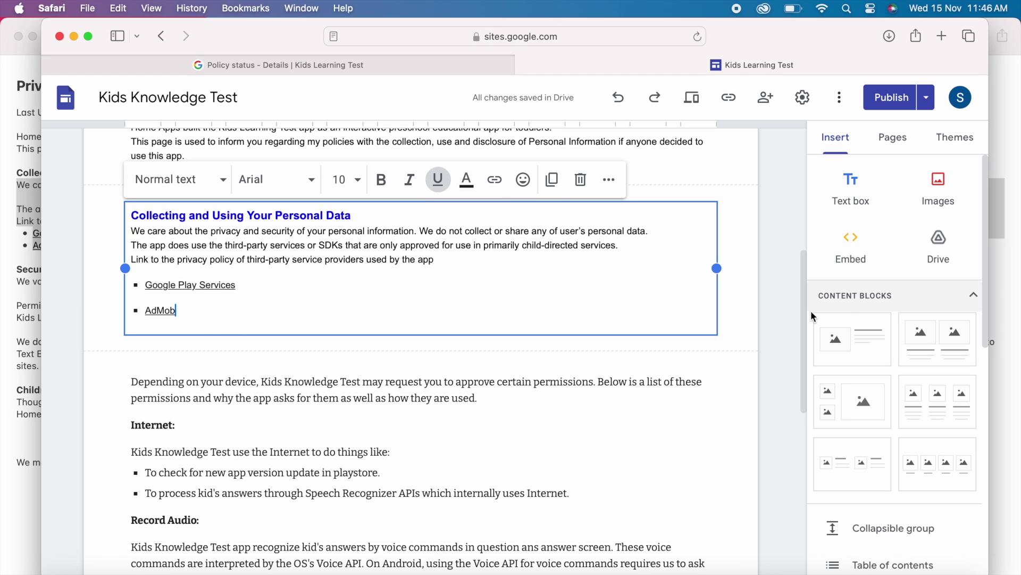
left_click(851, 189)
key("super+Tab")
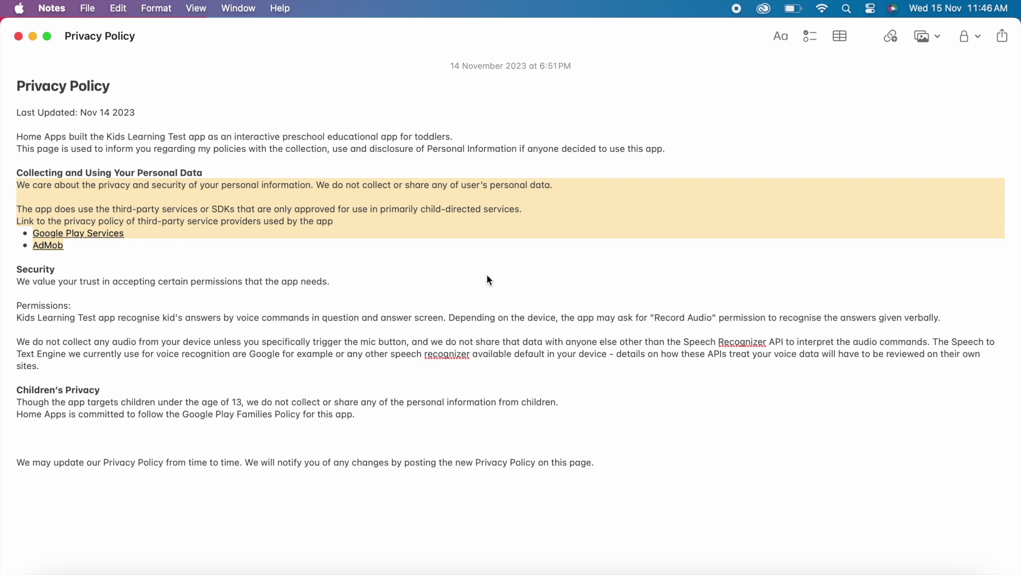
Paste the 'Security' heading into the new text box and make it 12 pt blue
left_click(18, 269)
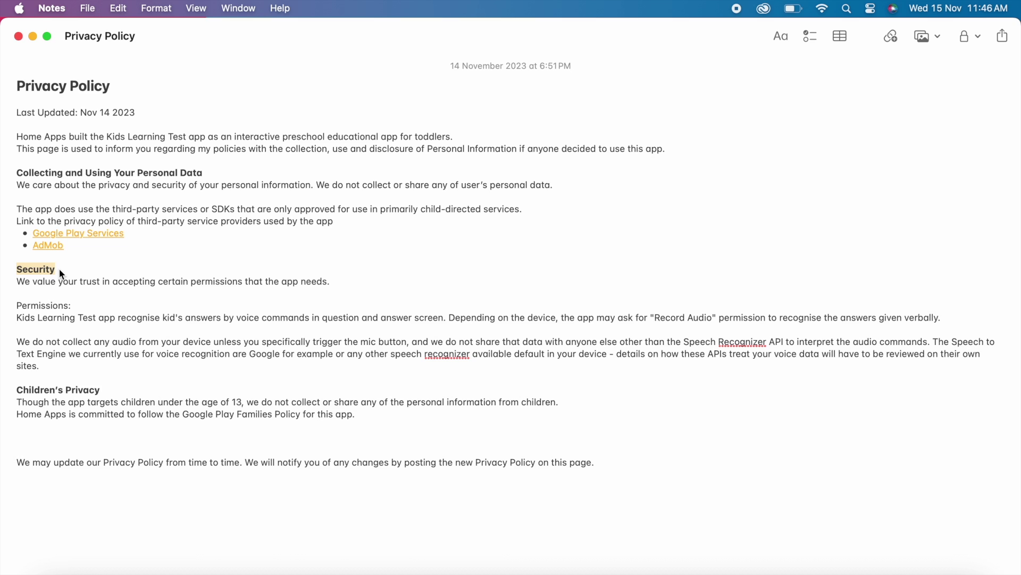
key("super+Tab")
left_click(206, 229)
type("Security")
left_click_drag(172, 216, 123, 215)
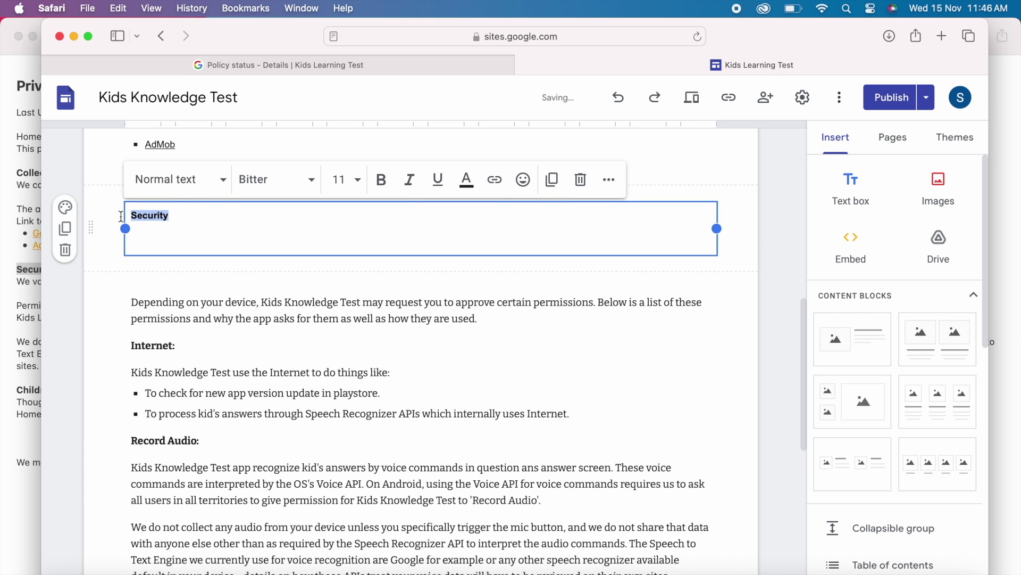
left_click(288, 192)
left_click(360, 181)
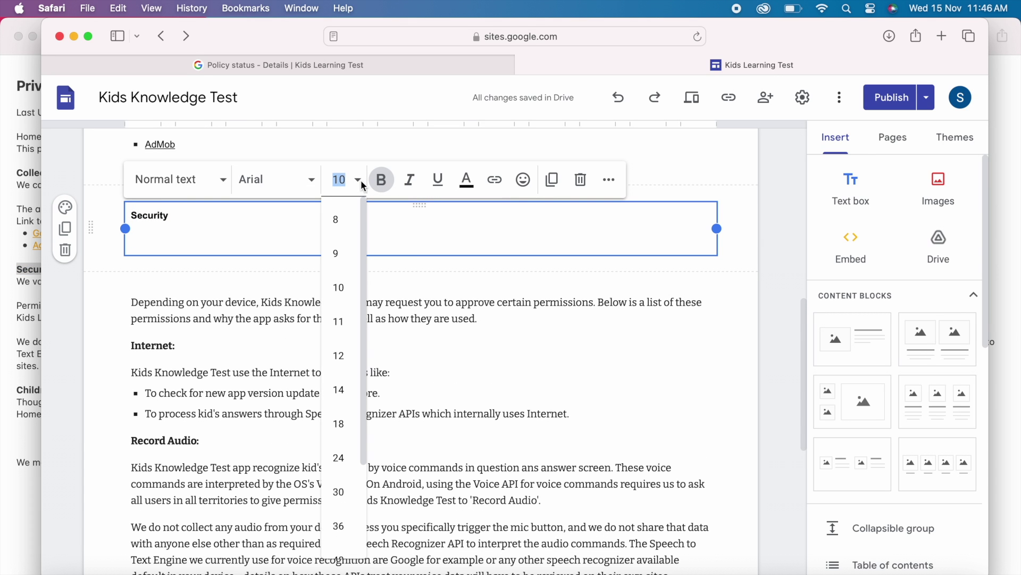
left_click(339, 355)
left_click(468, 183)
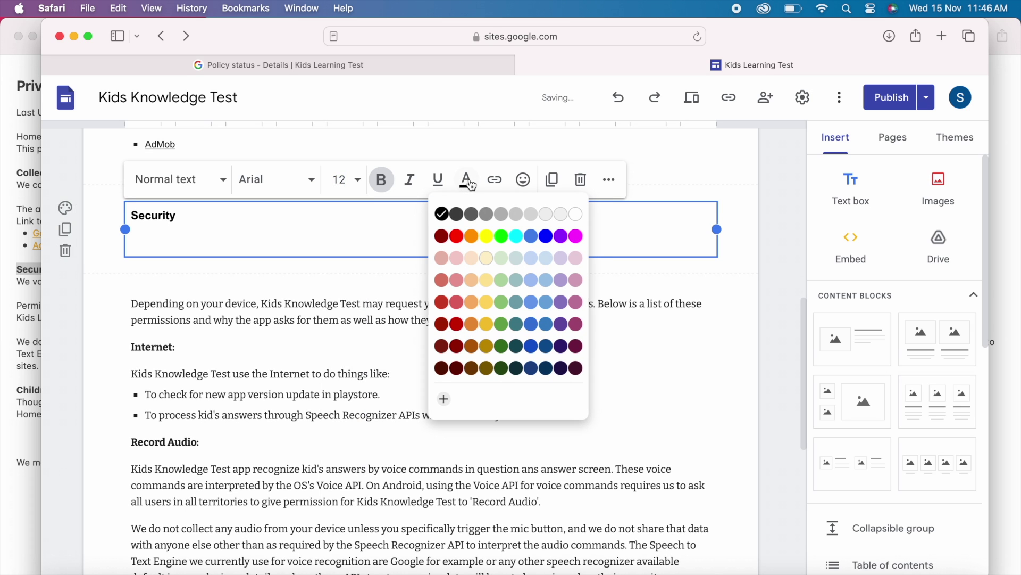
left_click(545, 236)
left_click(279, 240)
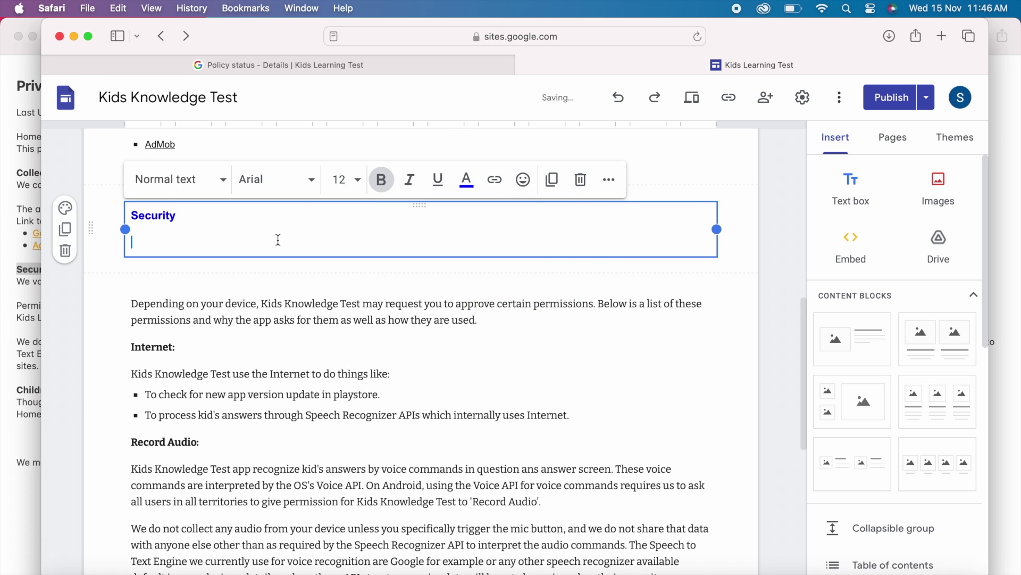
Paste the sentence about accepting needed permissions below the heading, separated by a blank line
key("super+Tab")
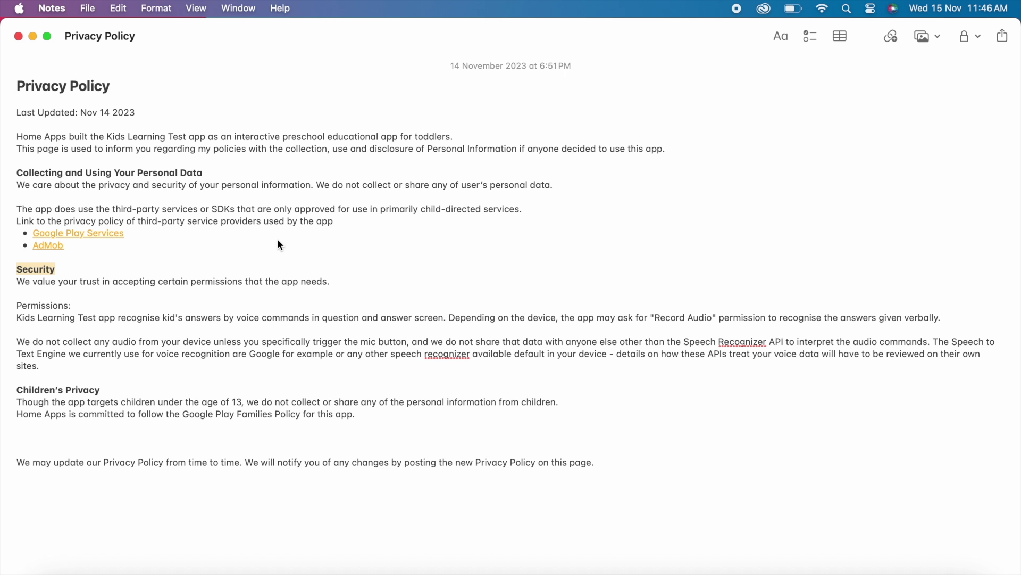
left_click(19, 282)
left_click_drag(18, 282, 337, 283)
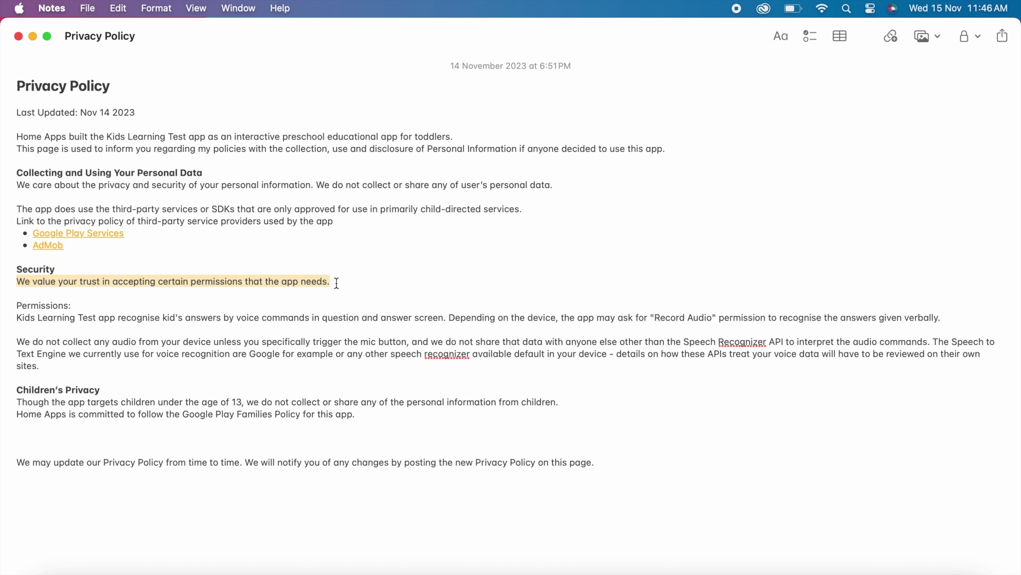
key("super+c")
key("super+Tab")
key("super+v")
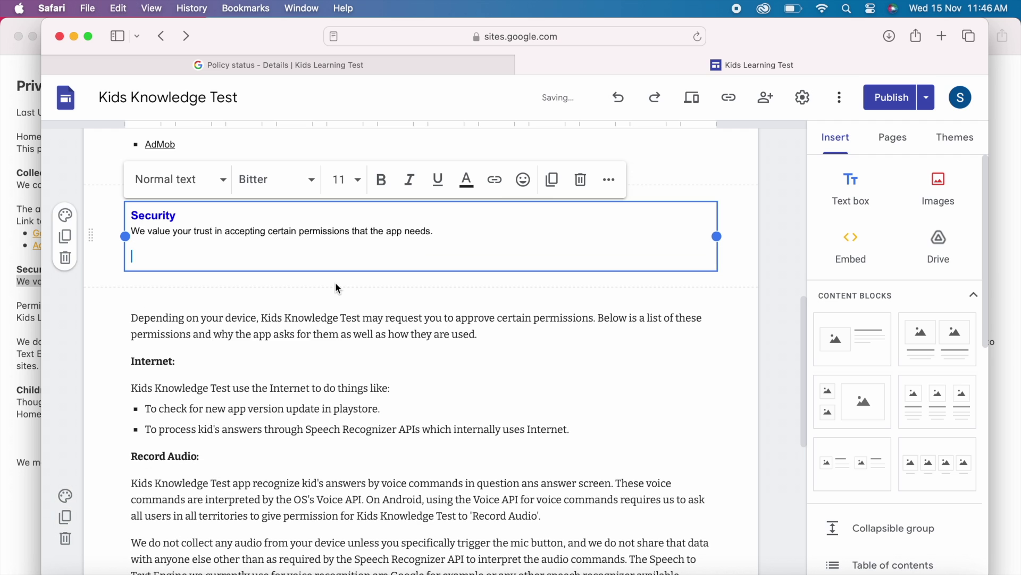
left_click(138, 233)
key("Return")
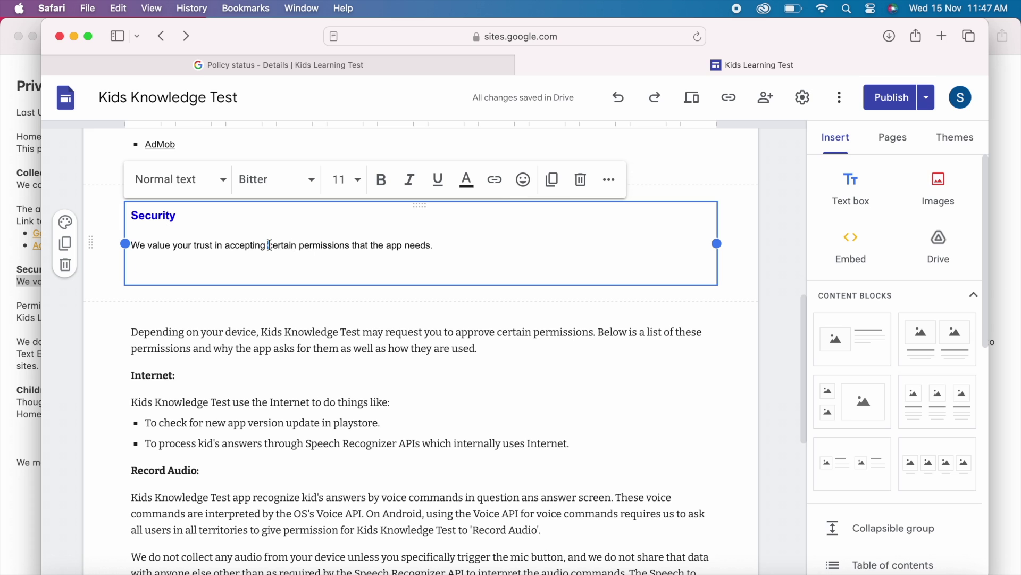
left_click_drag(270, 244, 354, 245)
left_click(317, 259)
key("super+Tab")
Paste the Permissions text and audio paragraphs after the Security sentence, with a blank line before
left_click(77, 317)
left_click_drag(17, 307, 94, 368)
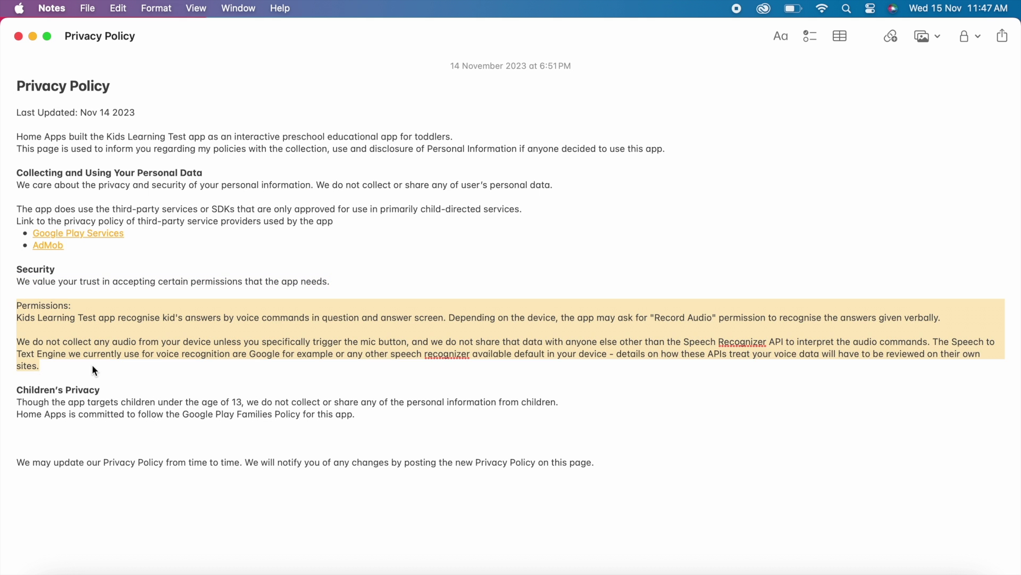
key("super+Tab")
key("super+v")
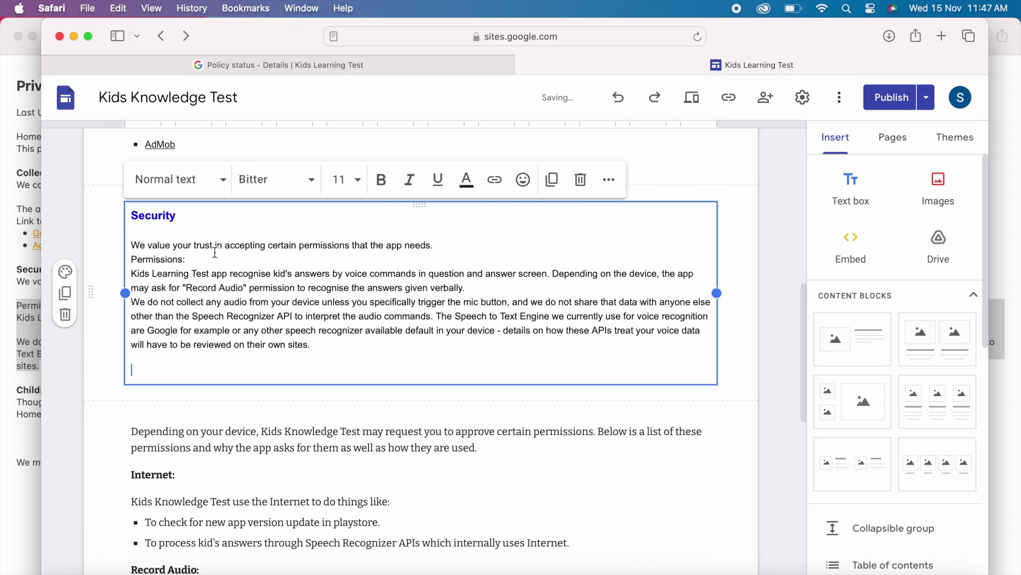
left_click(444, 241)
key("Return")
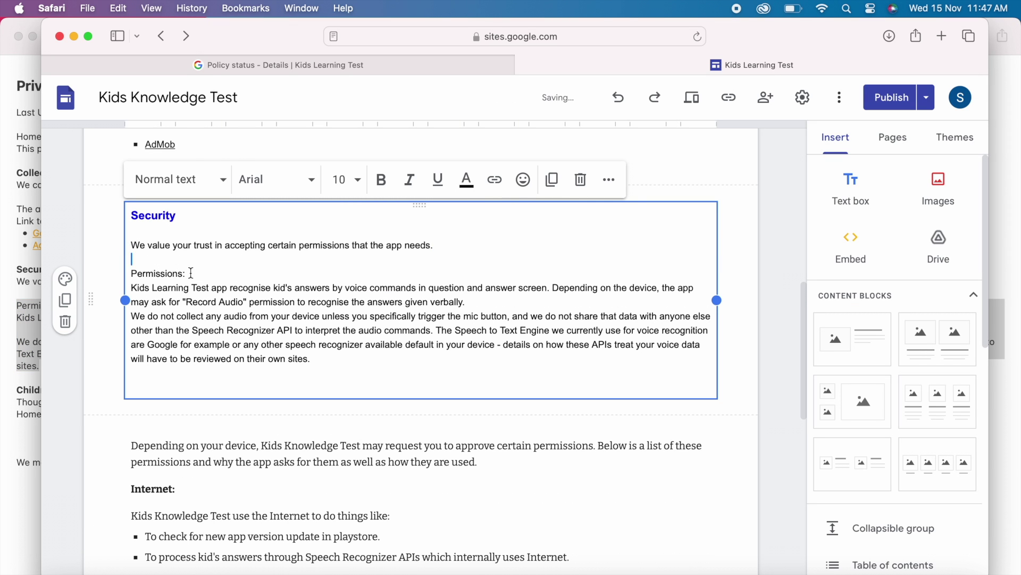
Make the 'Permissions:' label bold and separate the two permission paragraphs with a blank line
left_click_drag(191, 272, 127, 272)
left_click(466, 181)
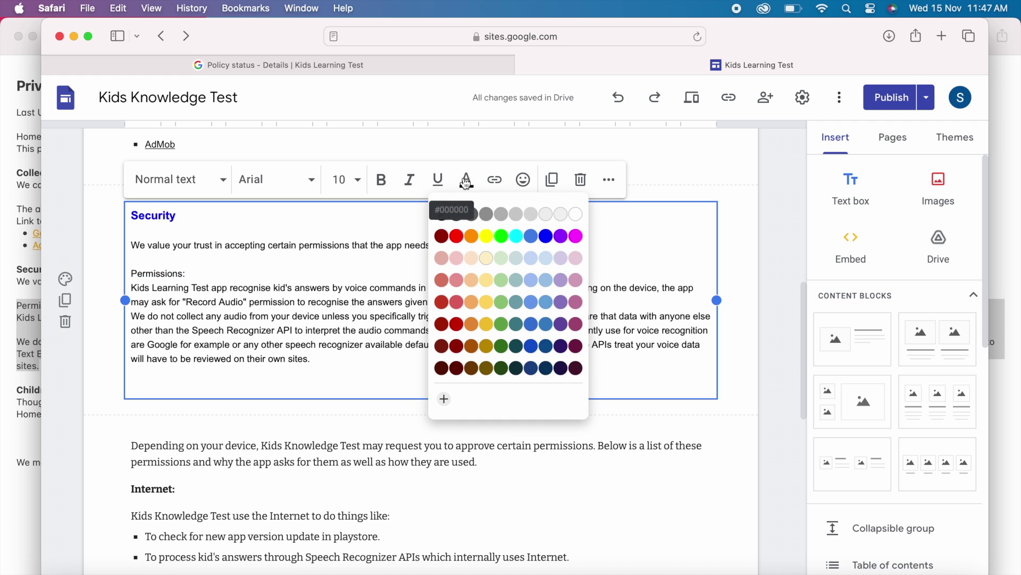
key("Escape")
left_click(344, 273)
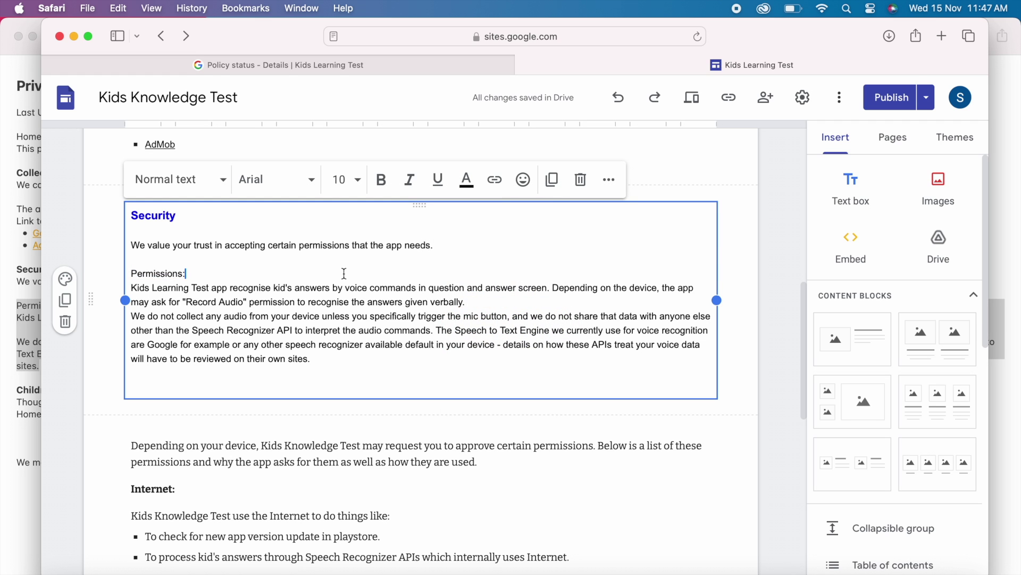
left_click_drag(132, 274, 207, 272)
left_click(386, 173)
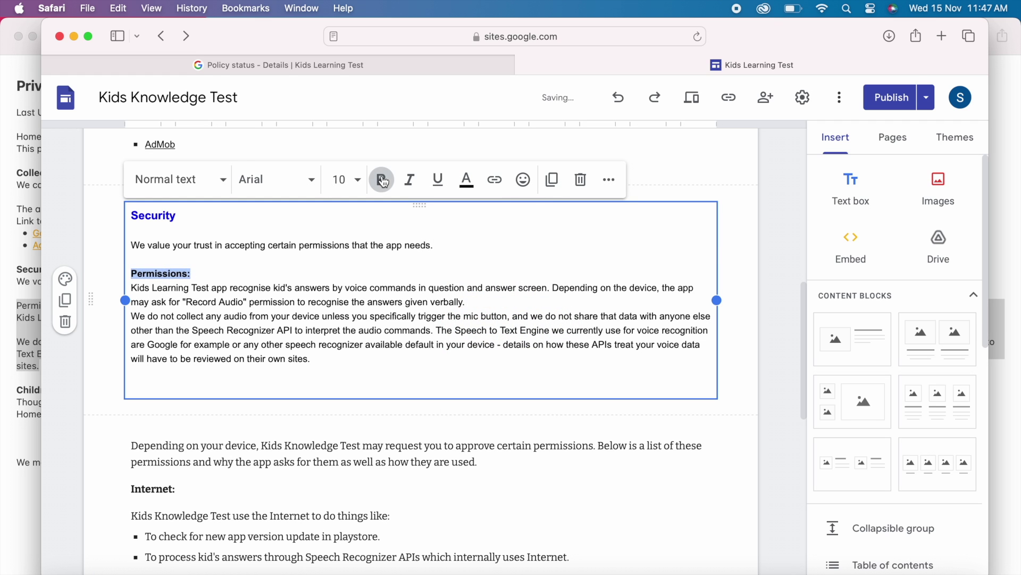
left_click(283, 321)
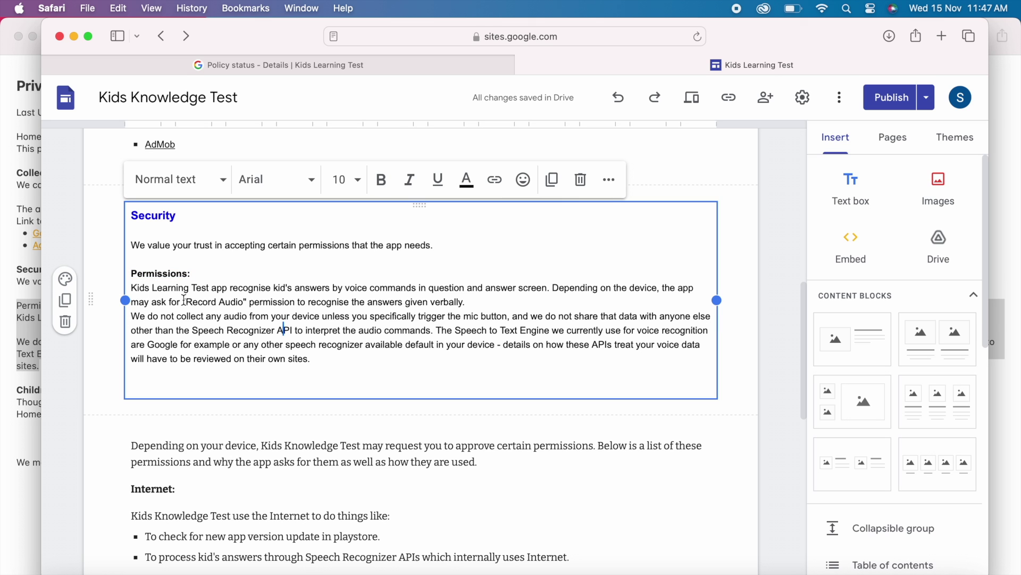
key("Return")
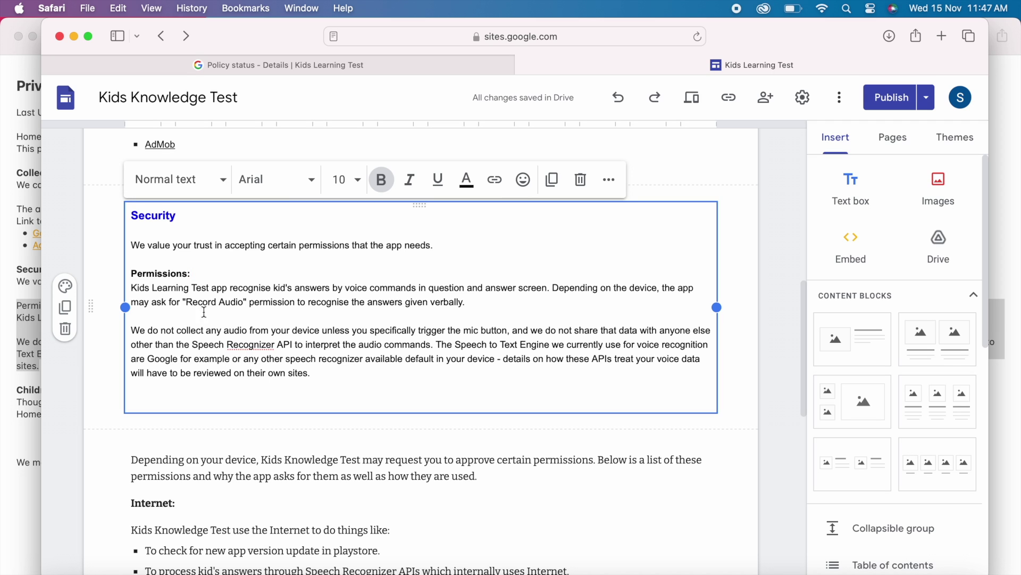
Delete the empty trailing line after the last permissions paragraph
left_click_drag(188, 301, 246, 301)
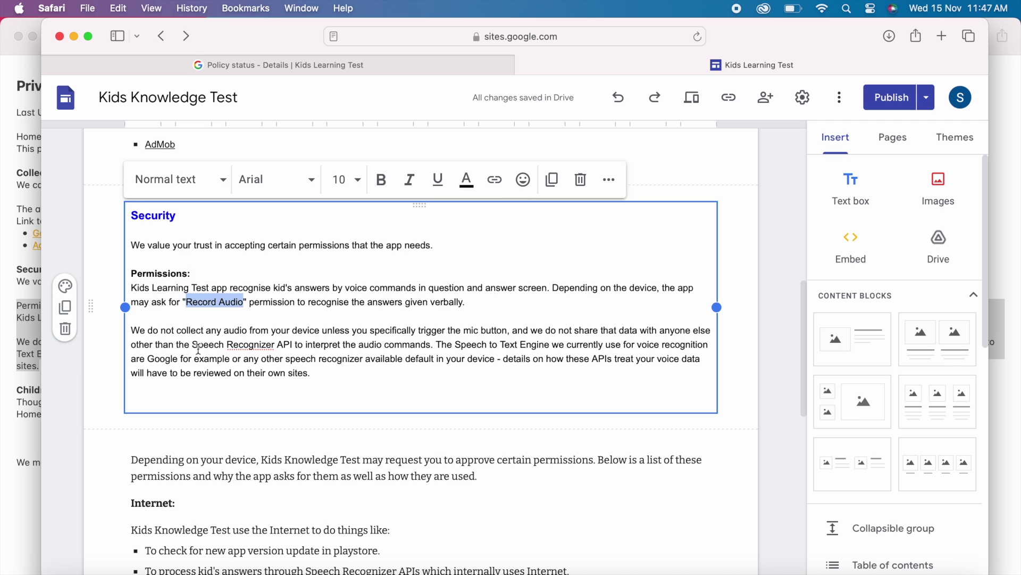
left_click(315, 373)
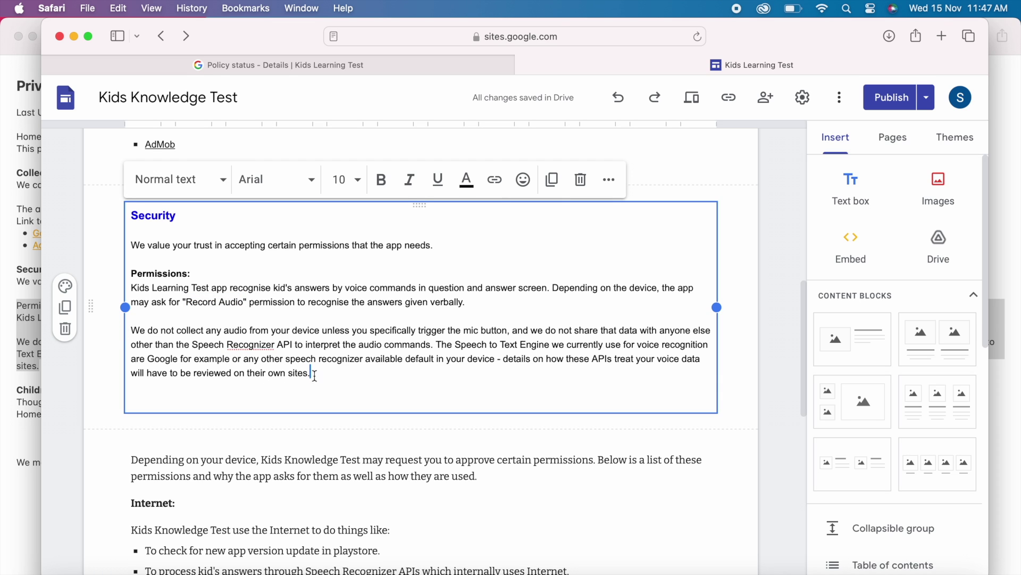
left_click(311, 393)
key("BackSpace")
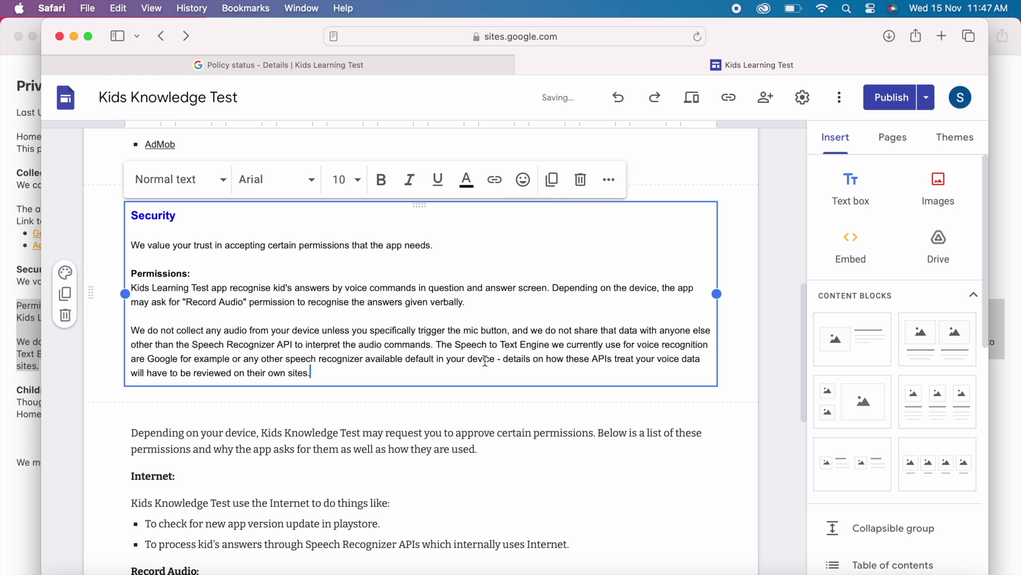
left_click(765, 374)
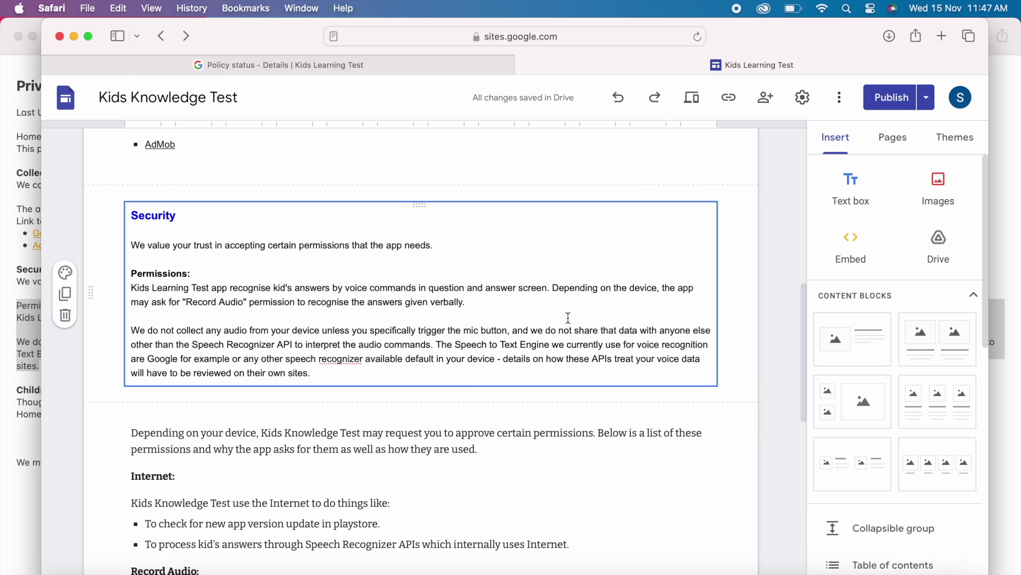
Insert a text box with the 'Children's Privacy' heading in bold, 12 pt, blue
left_click(847, 189)
key("super+Tab")
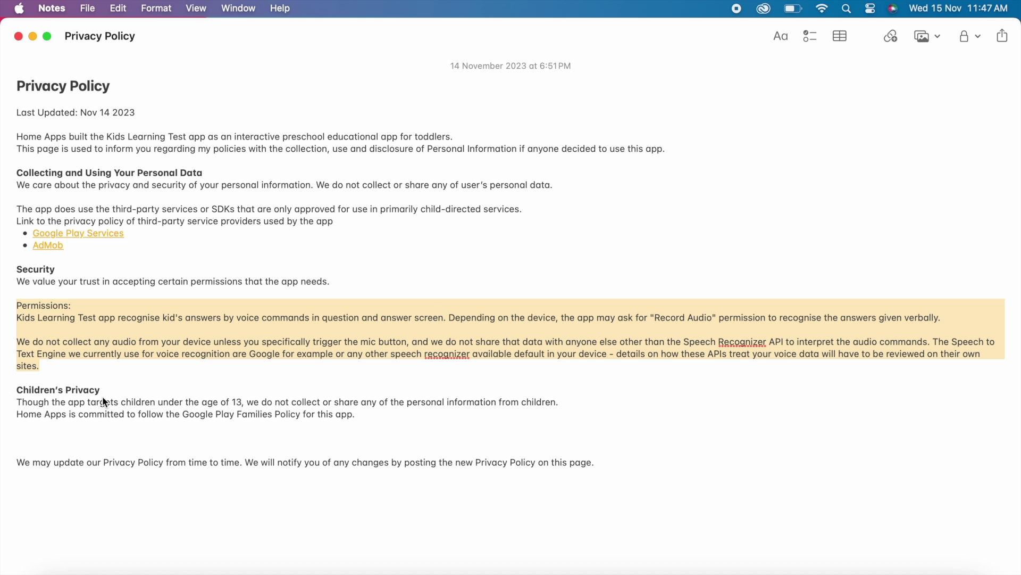
left_click_drag(19, 392, 101, 395)
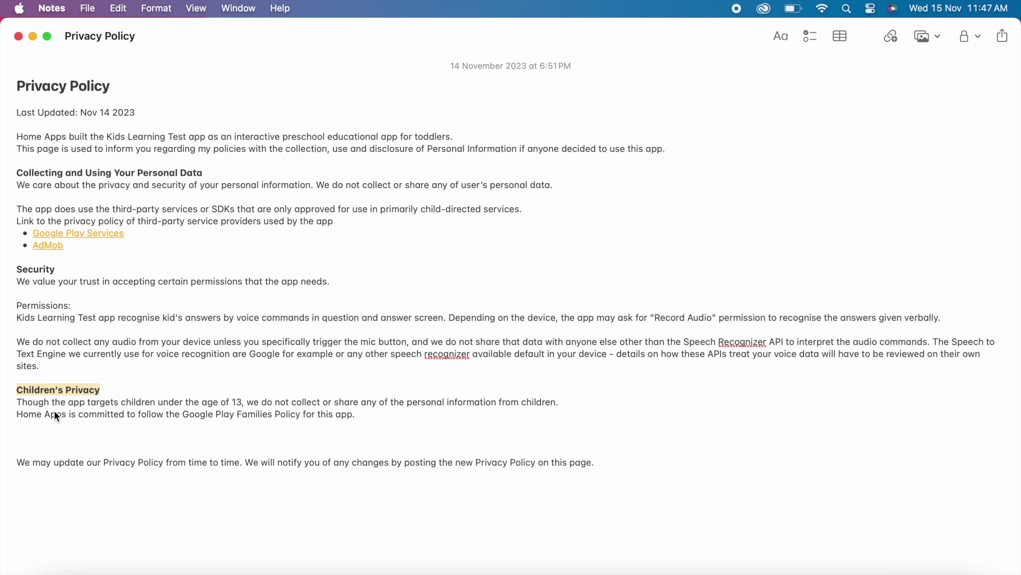
key("super+c")
key("super+Tab")
key("super+v")
left_click_drag(214, 216, 129, 216)
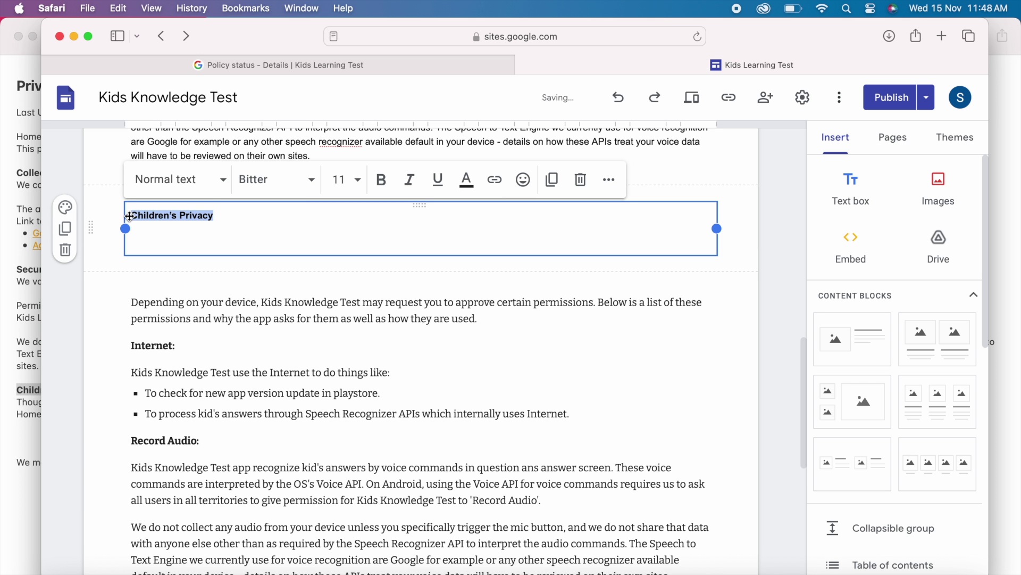
left_click(380, 179)
left_click(347, 180)
left_click(341, 353)
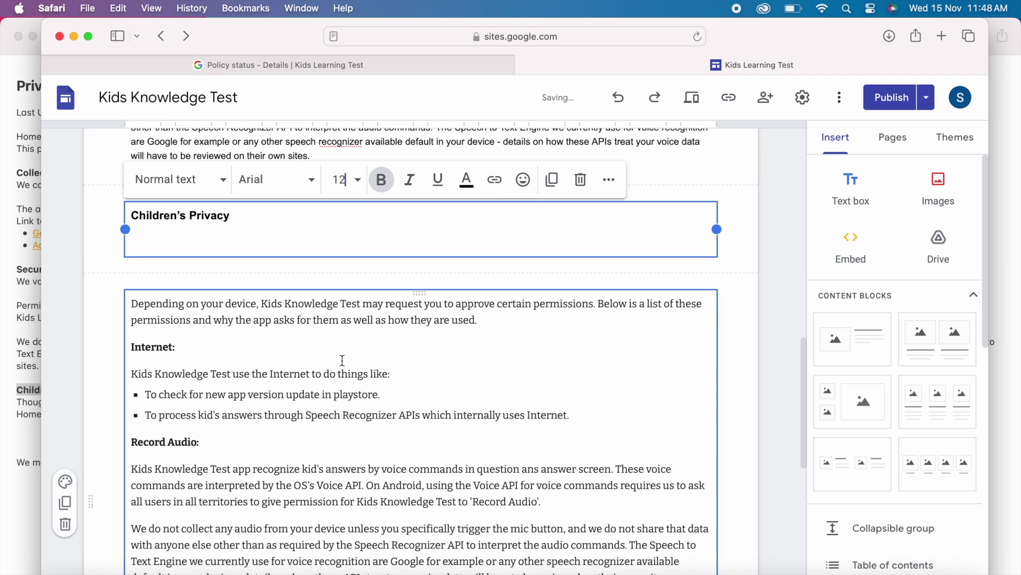
left_click(464, 194)
left_click(550, 241)
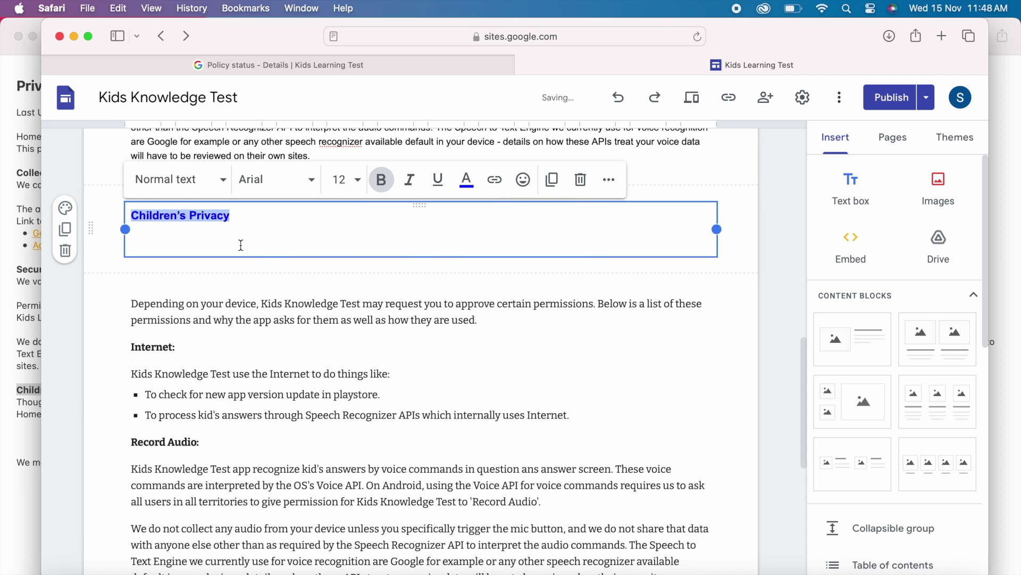
Paste the under-13 and Google Play Families Policy lines under the heading, without a trailing blank line
key("super+Tab")
left_click_drag(18, 400, 366, 414)
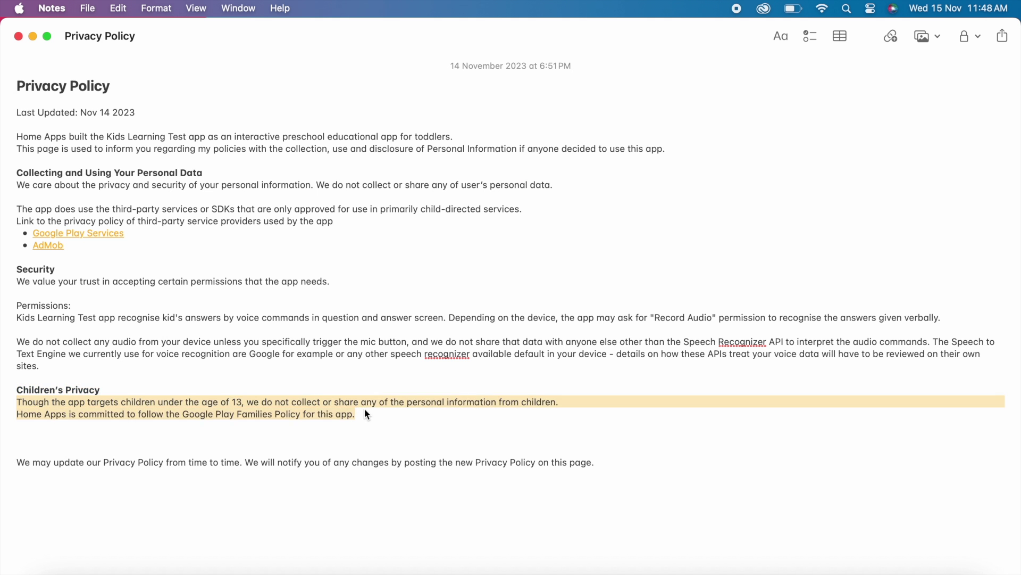
key("super+c")
key("super+Tab")
key("super+v")
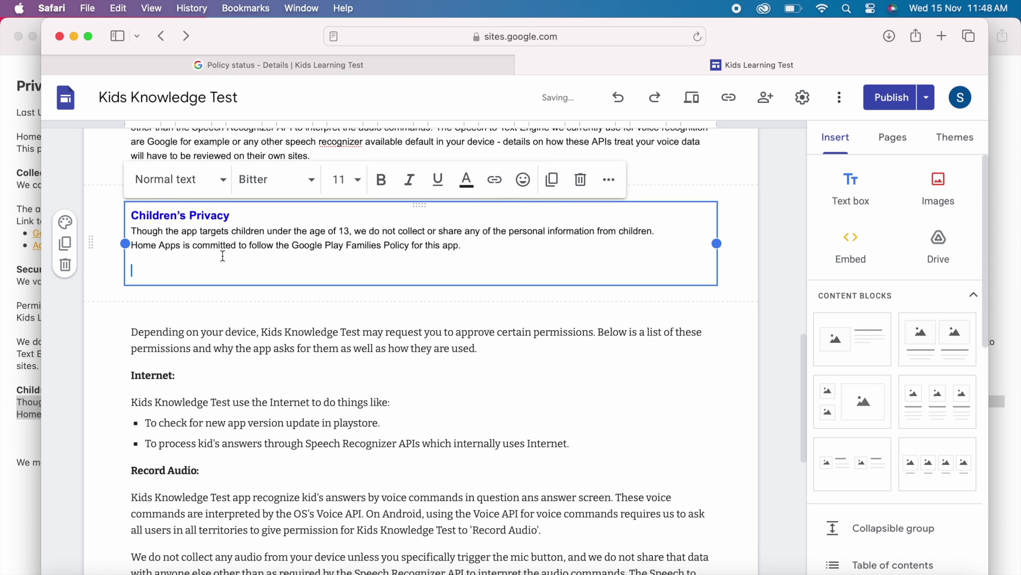
left_click(239, 215)
key("Return")
left_click(208, 285)
key("BackSpace")
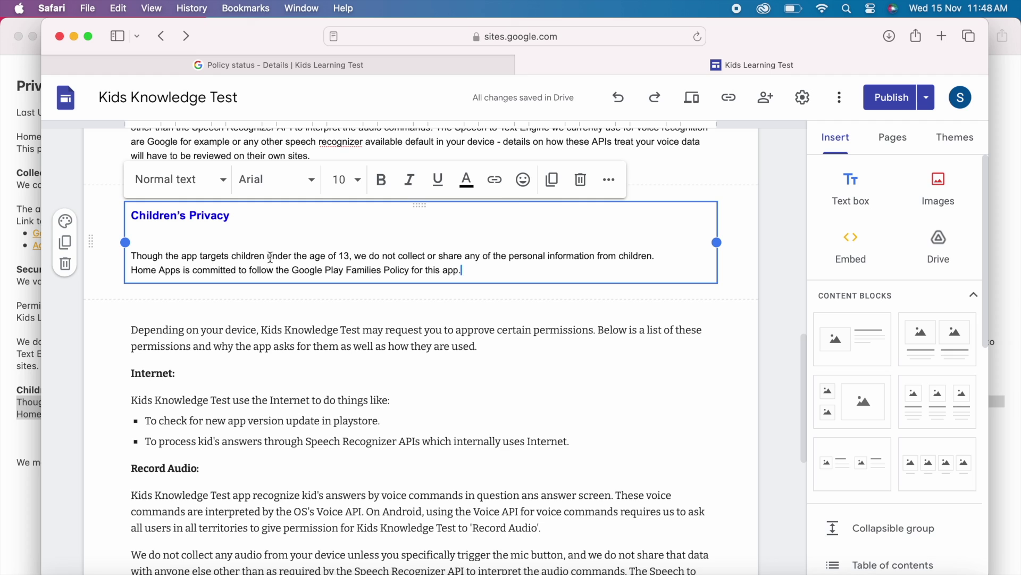
left_click_drag(133, 253, 417, 261)
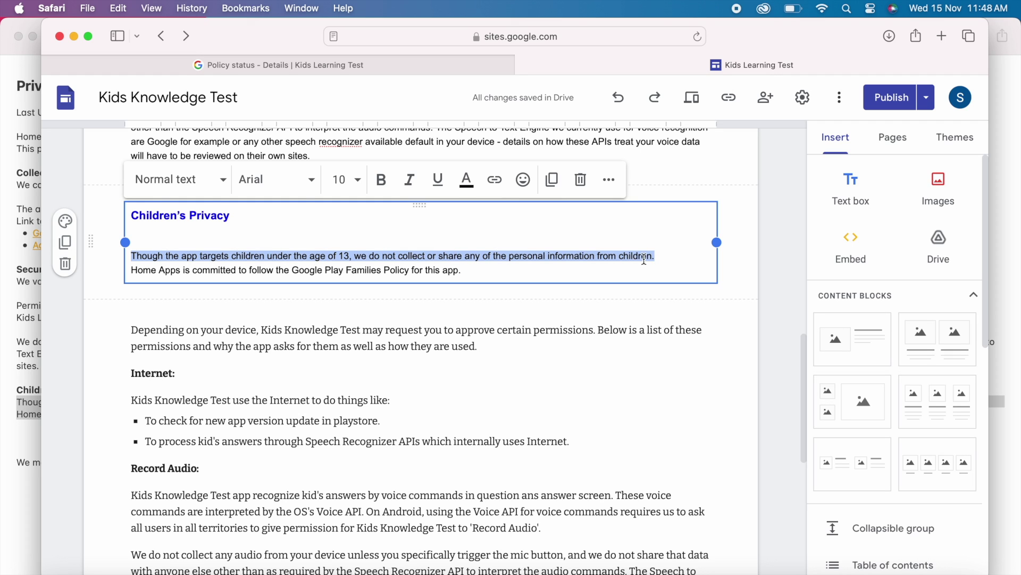
left_click_drag(131, 270, 484, 269)
left_click(483, 270)
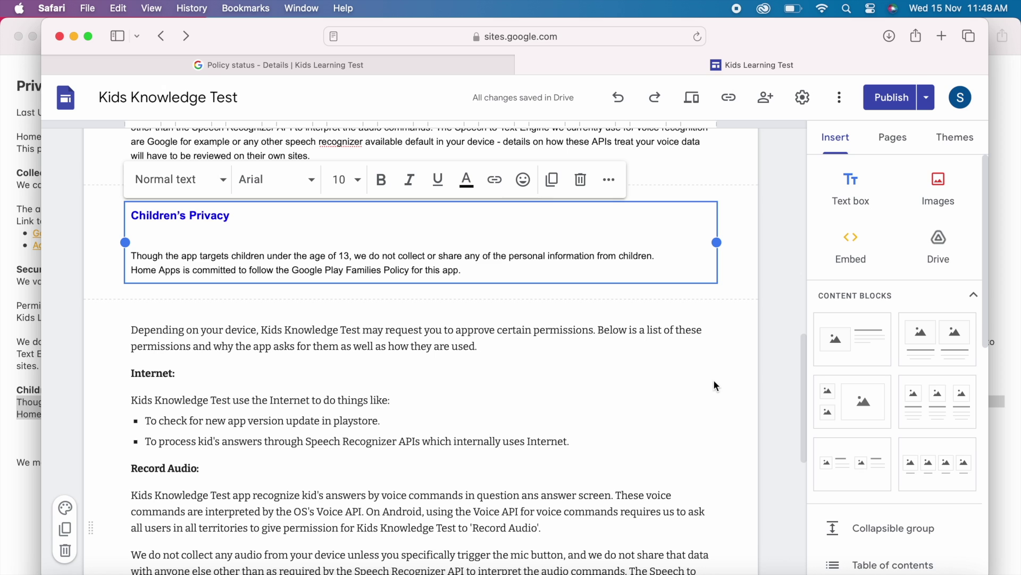
Delete the old permissions text block below the new section
left_click(714, 381)
scroll(699, 387, "down", 3)
left_click(65, 399)
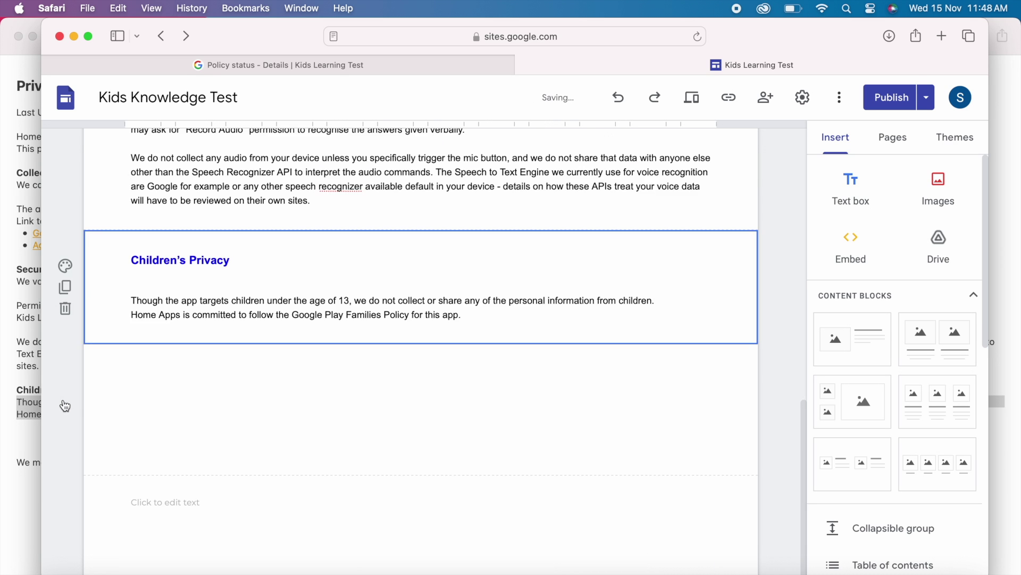
Paste the closing sentence about Privacy Policy updates into the footer, removing the extra blank line
scroll(371, 407, "up", 15)
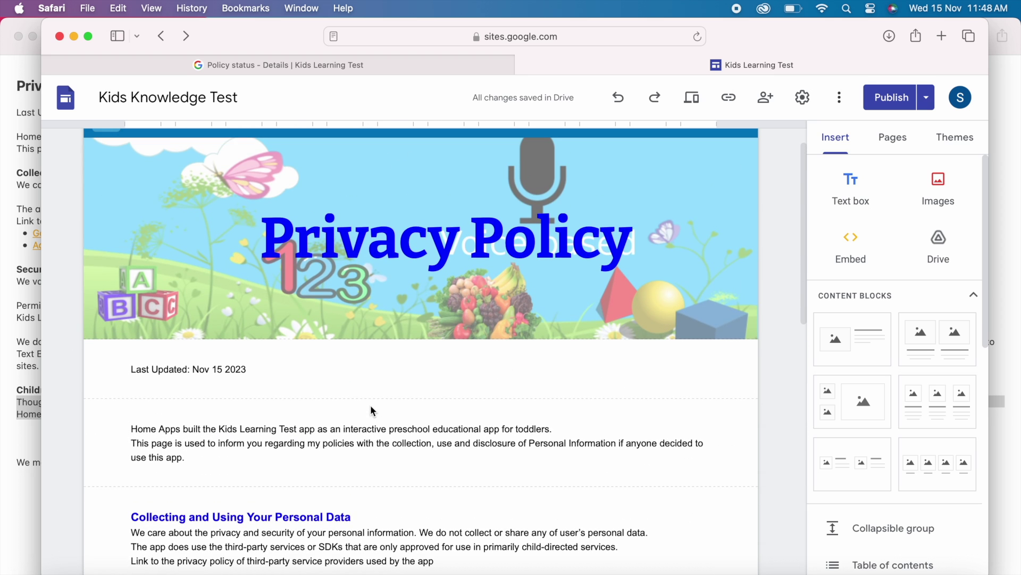
scroll(497, 402, "down", 5)
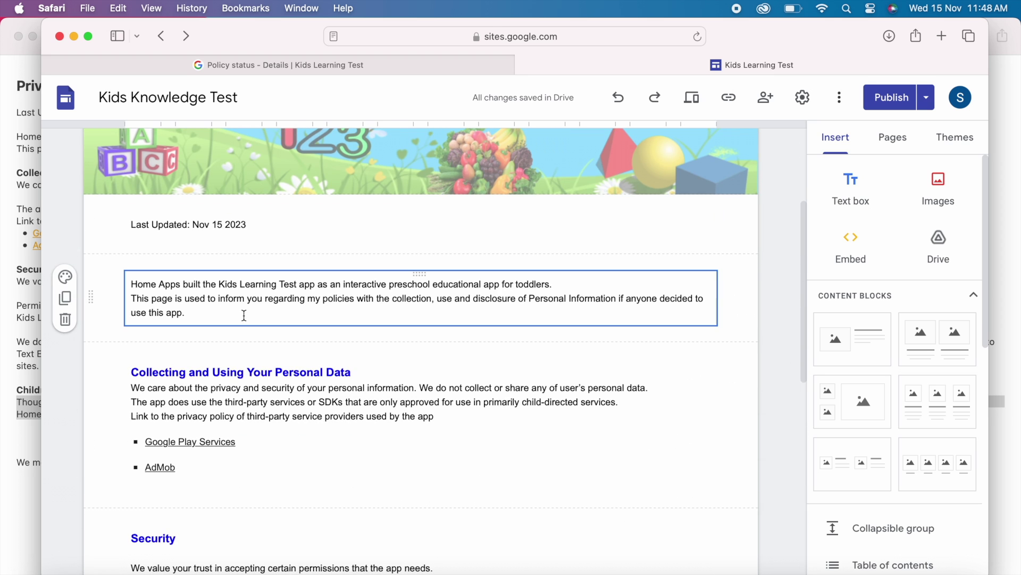
scroll(579, 281, "down", 5)
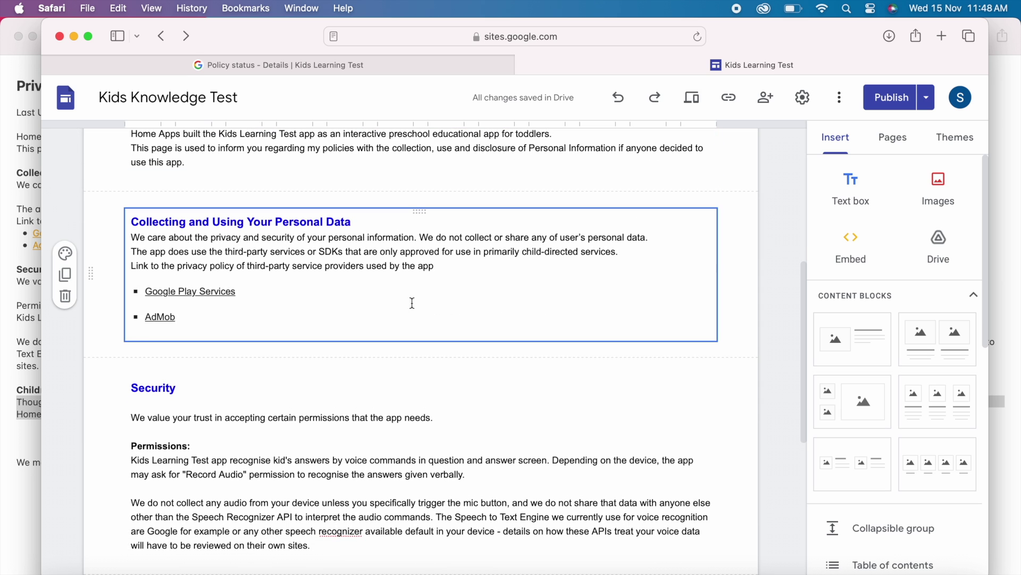
scroll(412, 302, "down", 12)
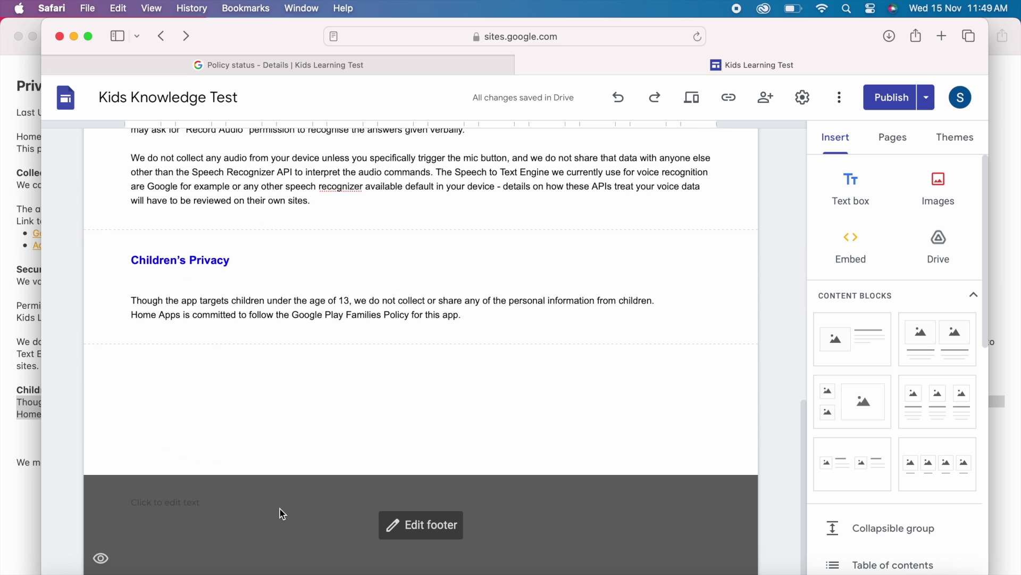
left_click(407, 526)
key("super+Tab")
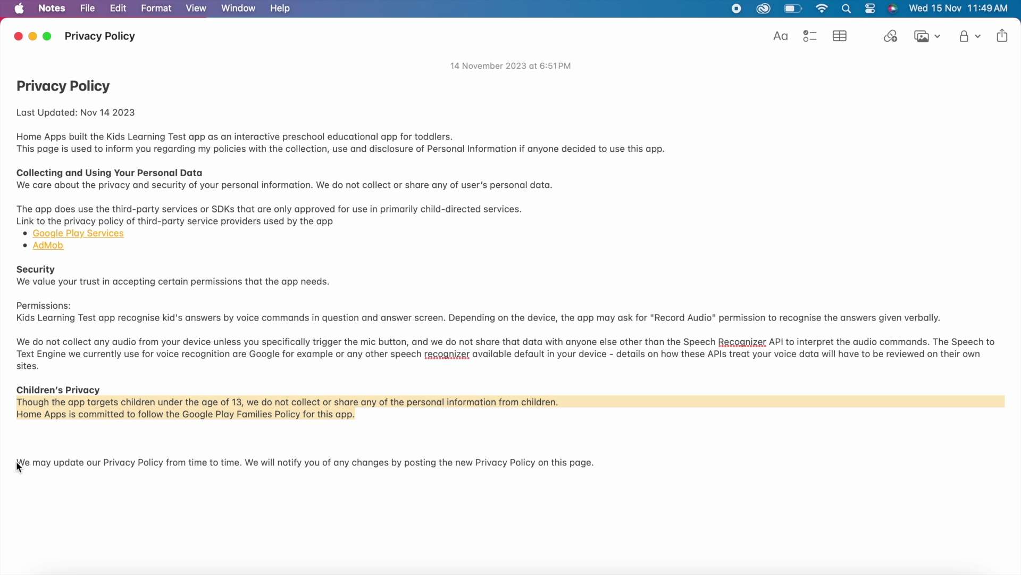
left_click_drag(17, 463, 589, 464)
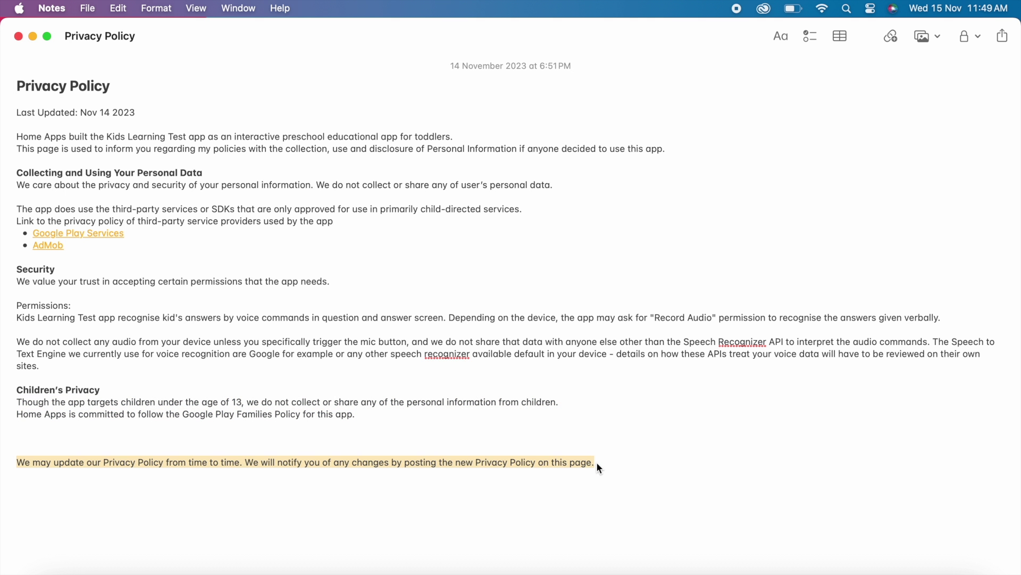
key("super+c")
key("super+Tab")
left_click(270, 503)
key("super+v")
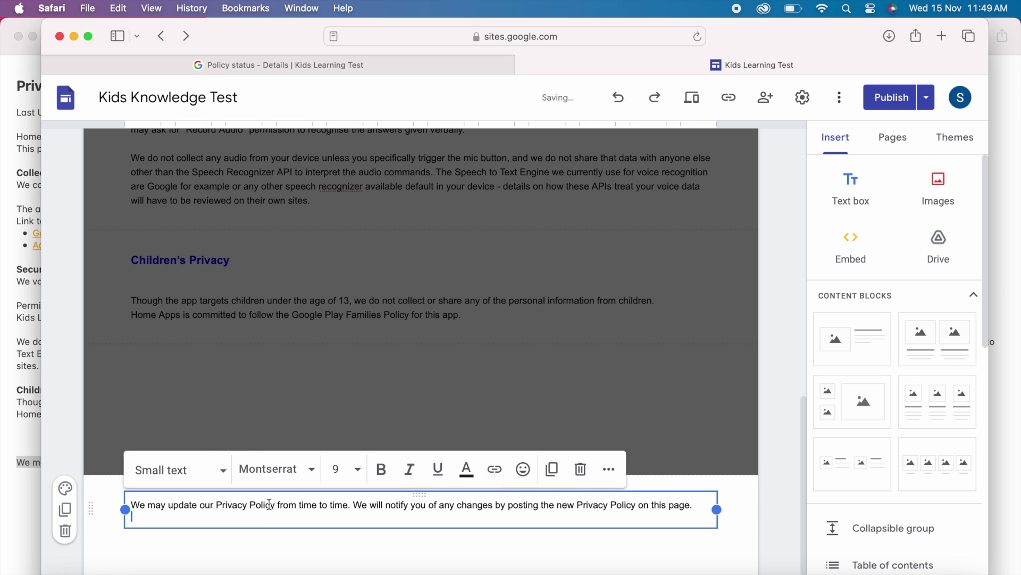
key("BackSpace")
left_click(786, 493)
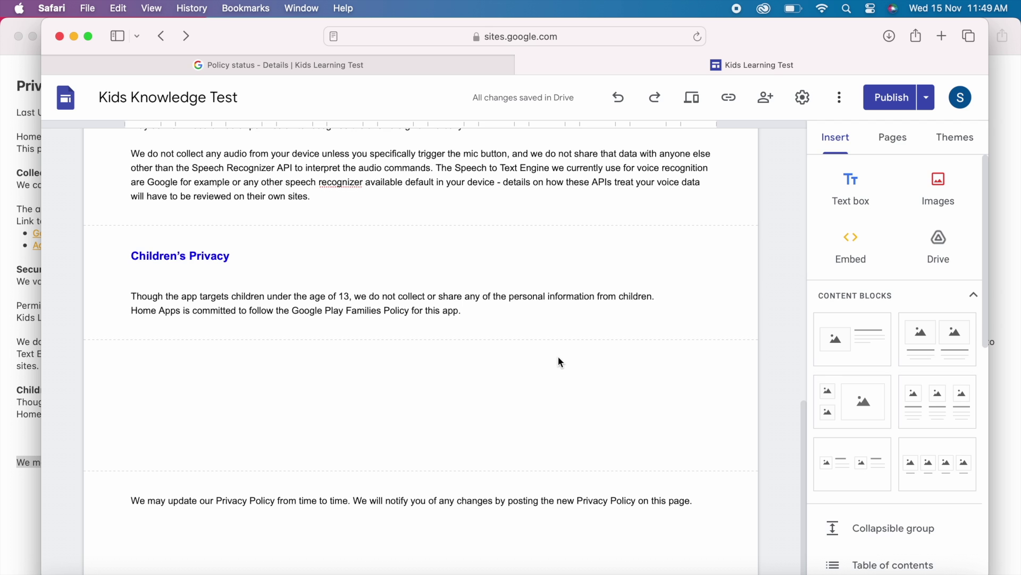
scroll(557, 355, "up", 20)
Check the privacy policy requirements checklist in the Play Console warning details
left_click(279, 65)
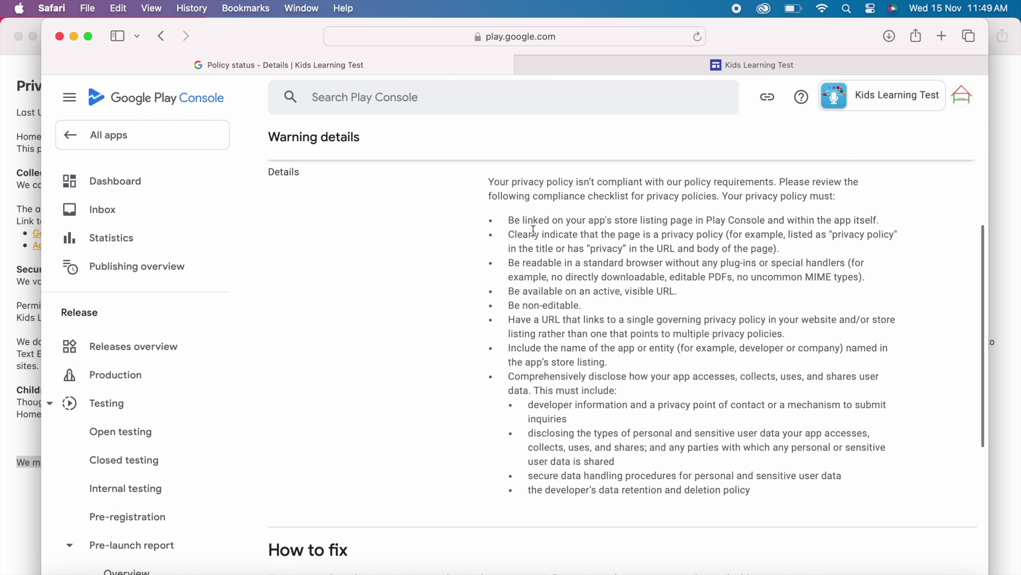
left_click_drag(513, 221, 825, 495)
left_click(733, 444)
left_click(754, 61)
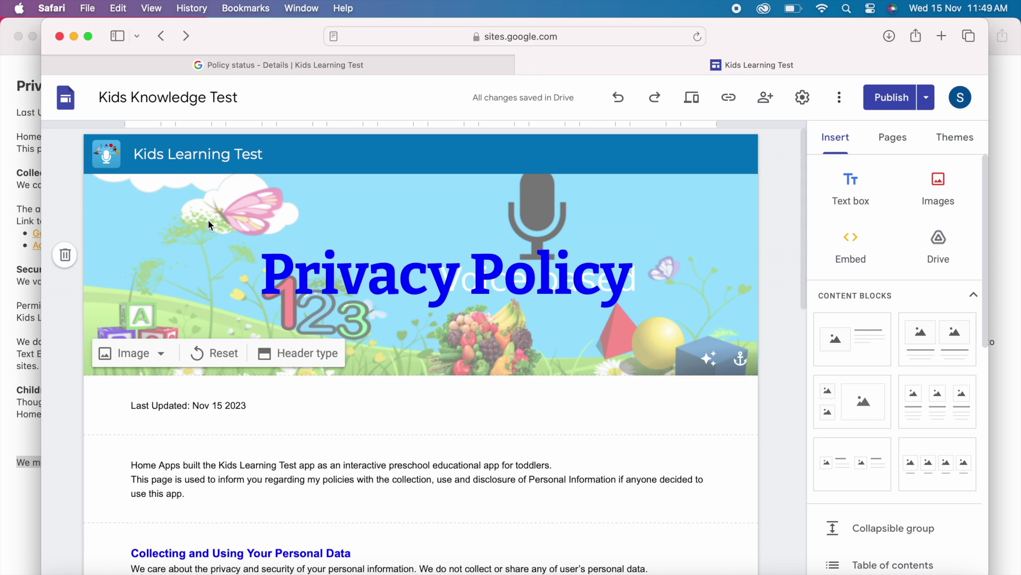
Compare the draft against the currently published version and publish the site
left_click(928, 102)
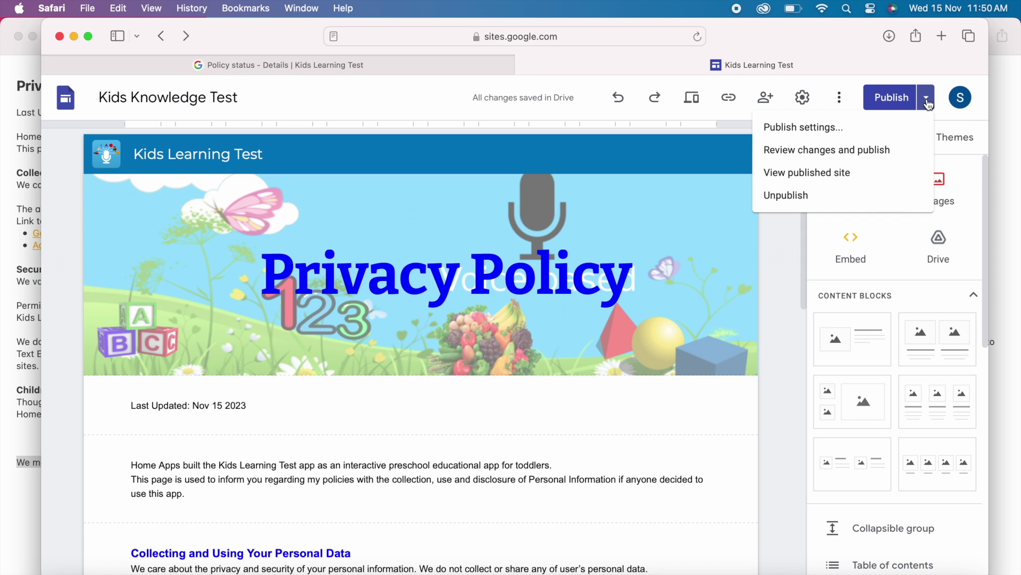
left_click(845, 149)
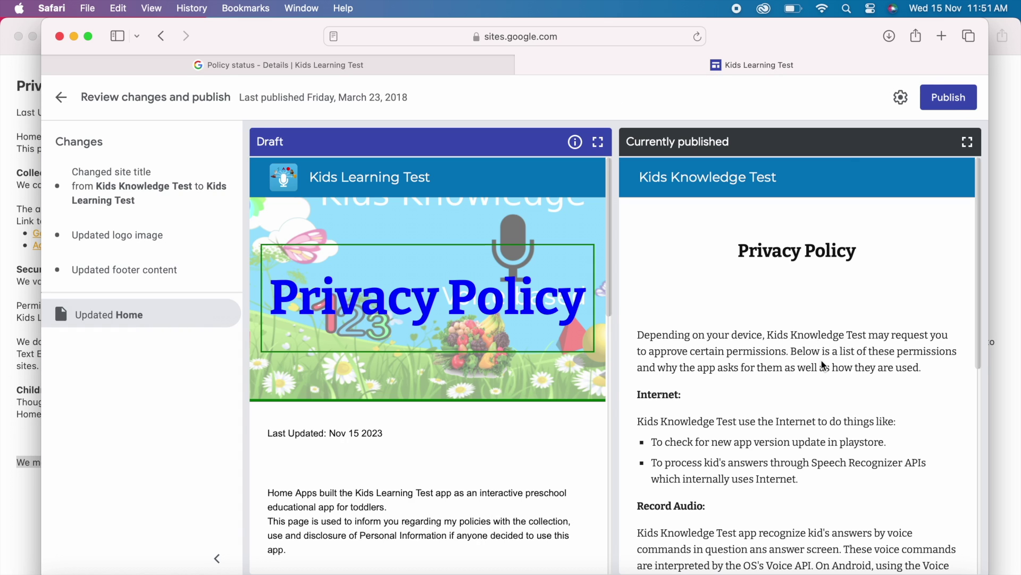
scroll(530, 486, "down", 6)
scroll(529, 487, "down", 6)
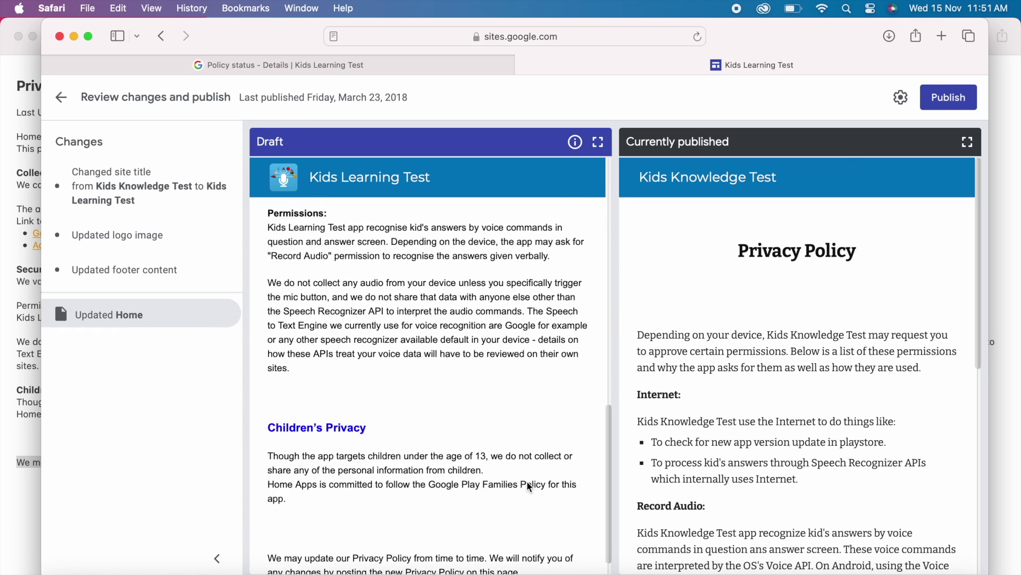
scroll(450, 521, "up", 4)
scroll(450, 521, "up", 8)
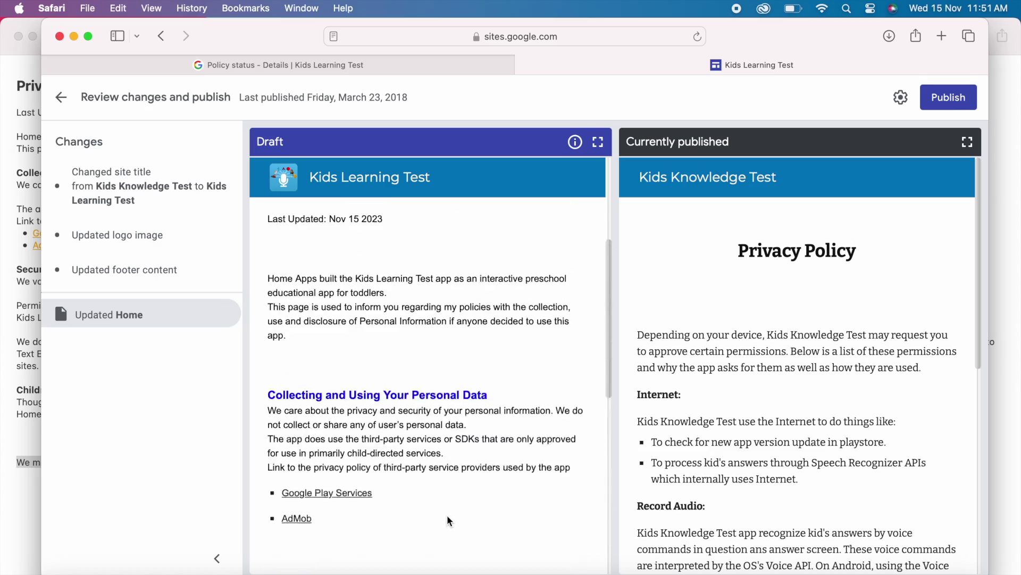
scroll(749, 444, "down", 5)
scroll(748, 444, "up", 5)
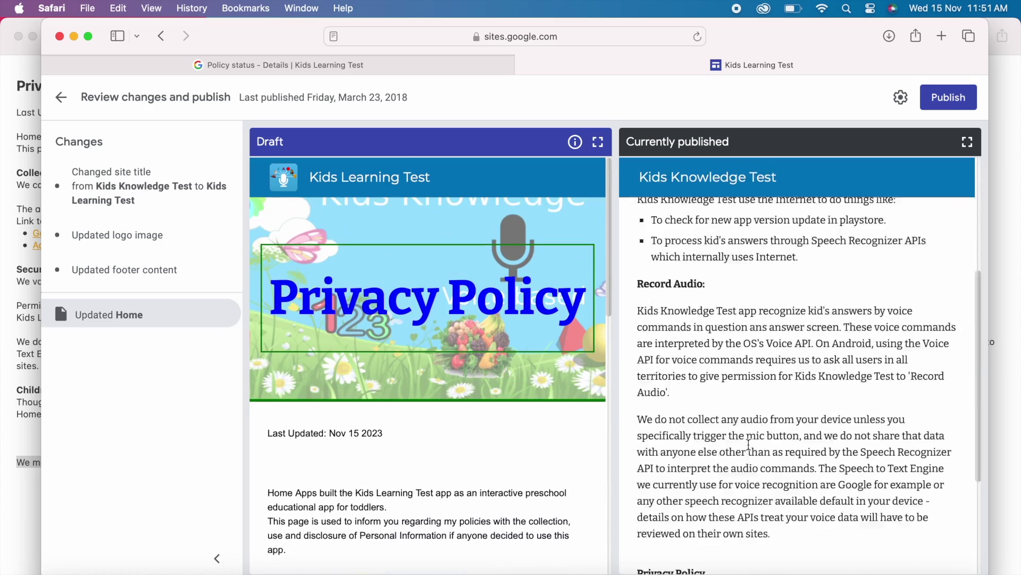
scroll(436, 453, "down", 6)
scroll(436, 453, "down", 5)
scroll(436, 453, "up", 12)
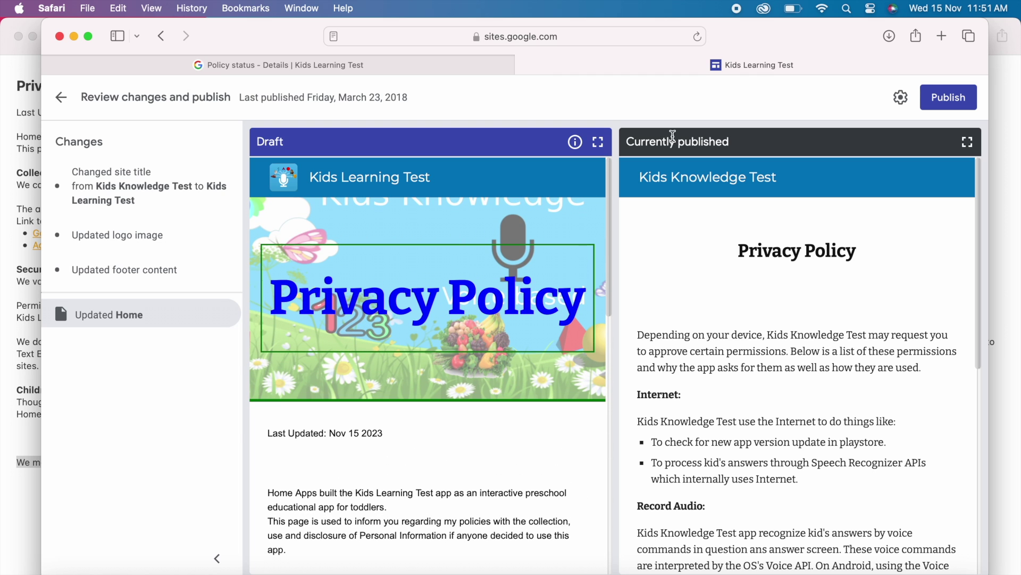
left_click(948, 98)
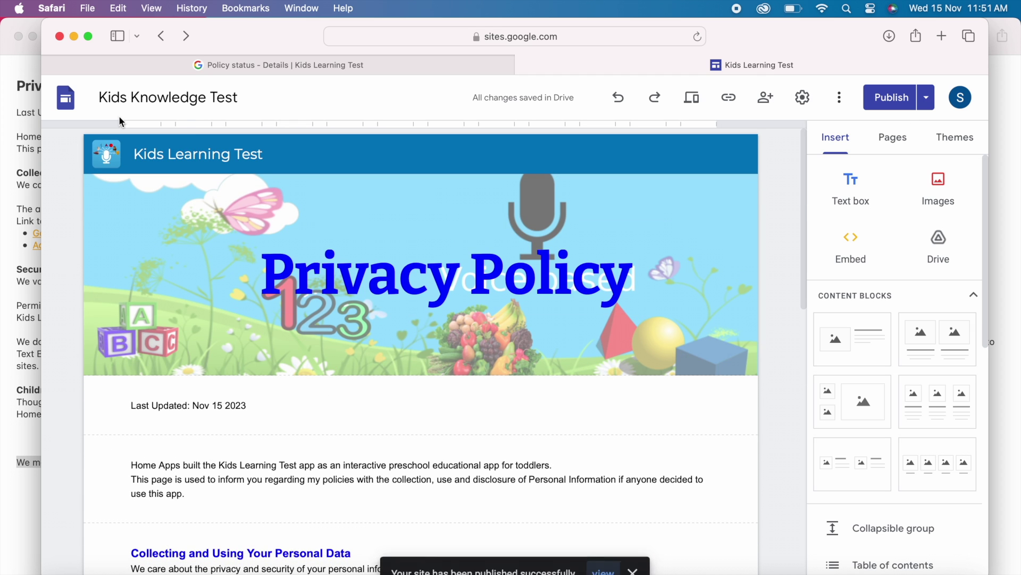
Rename the site title to 'Kids Learning Test'
double_click(132, 98)
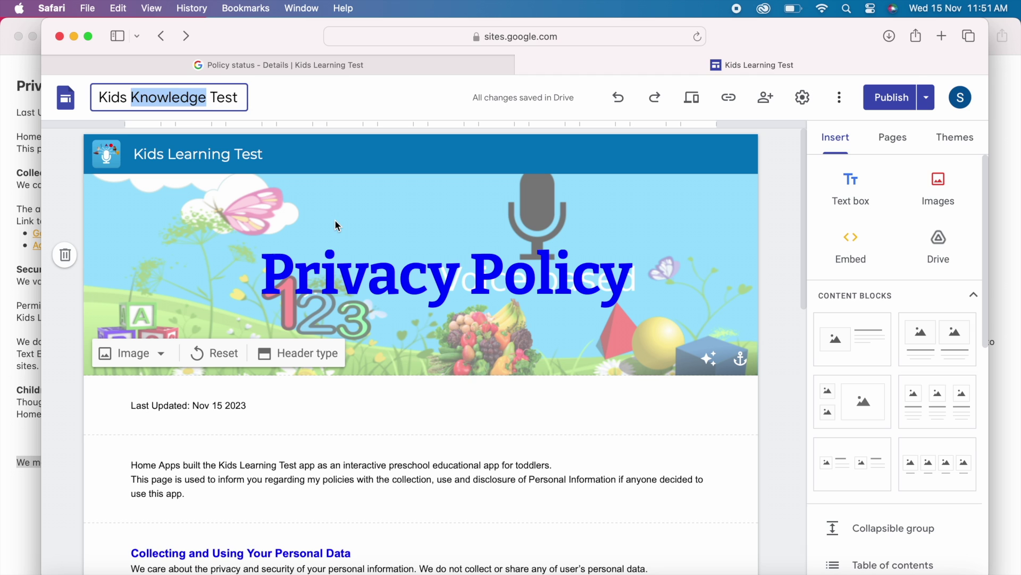
type("Learning")
key("Return")
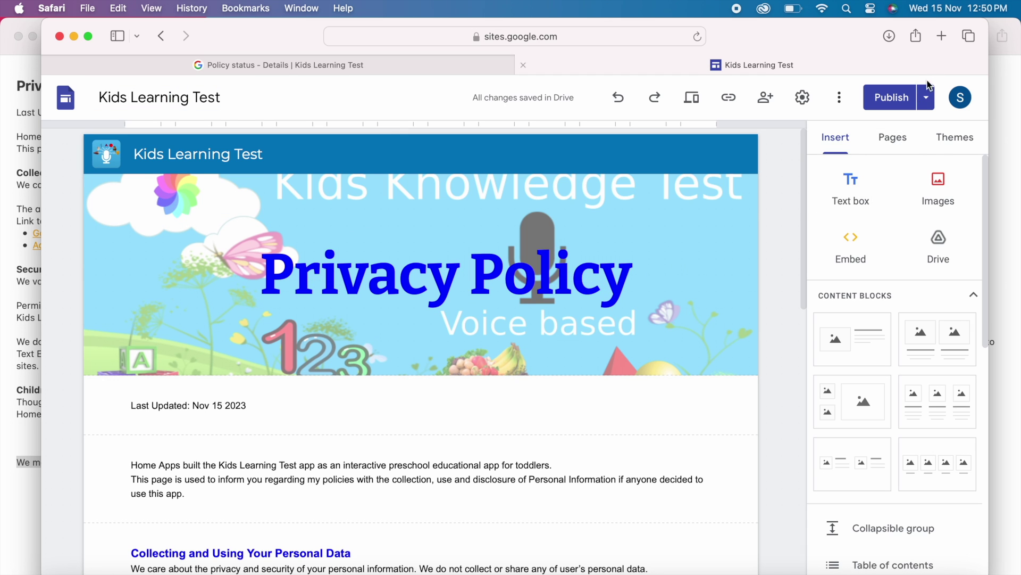
Change the published web address to homeapps-kidslearningtest and save it
left_click(927, 94)
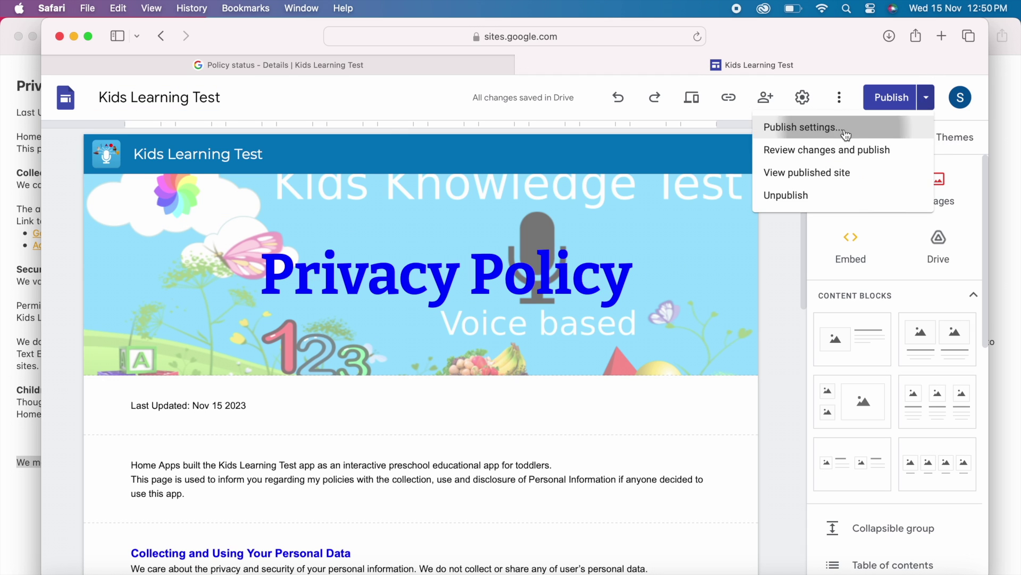
left_click(803, 128)
left_click_drag(371, 212, 428, 212)
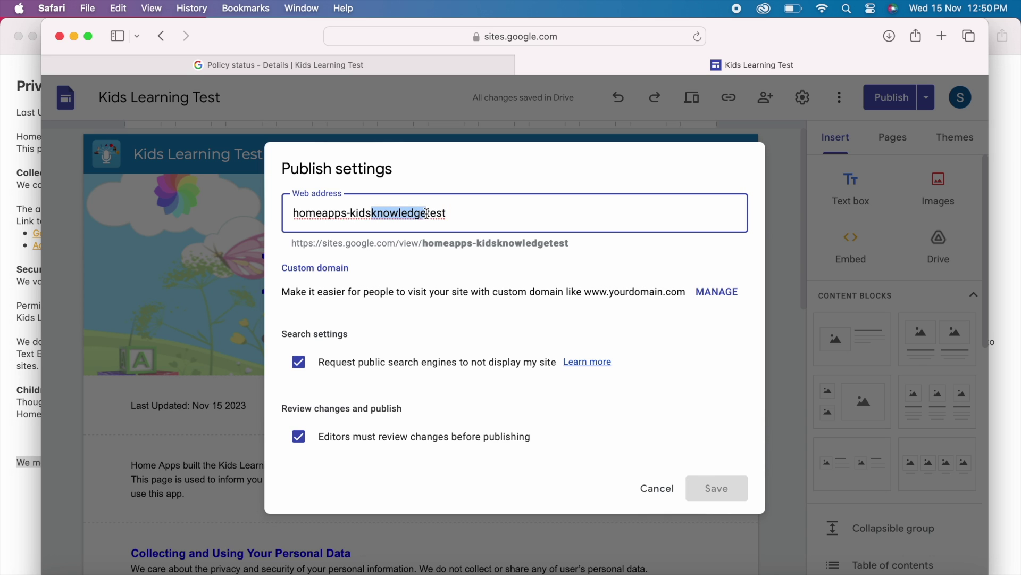
type("learning")
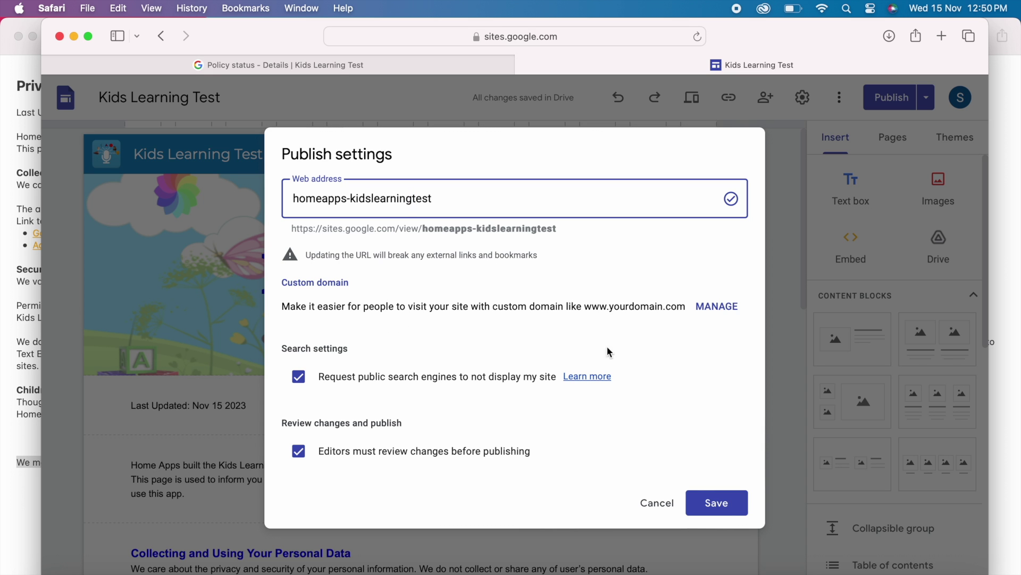
left_click(712, 504)
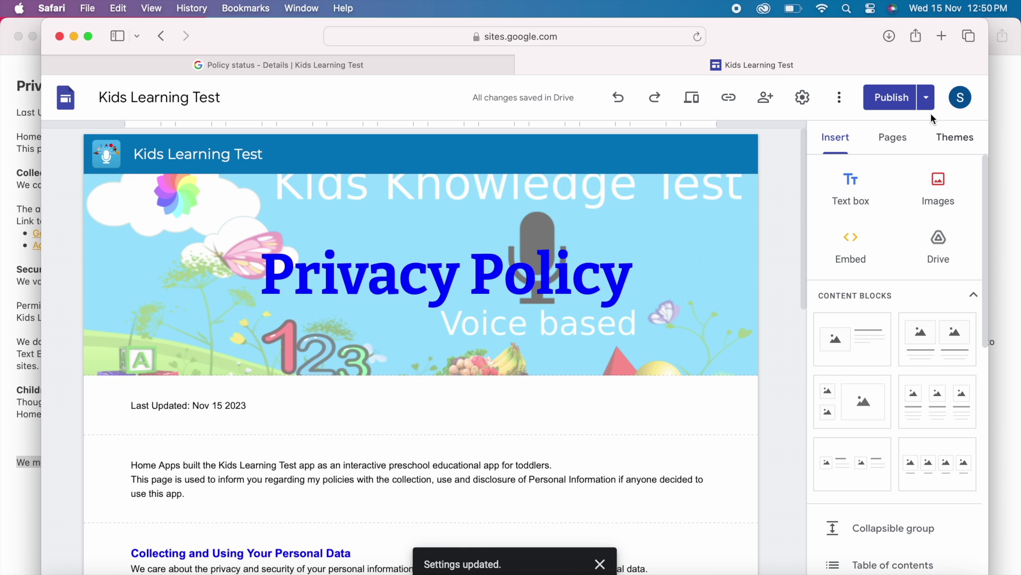
View the published site, select its URL, and return to the Play Console warning
left_click(927, 102)
left_click(832, 170)
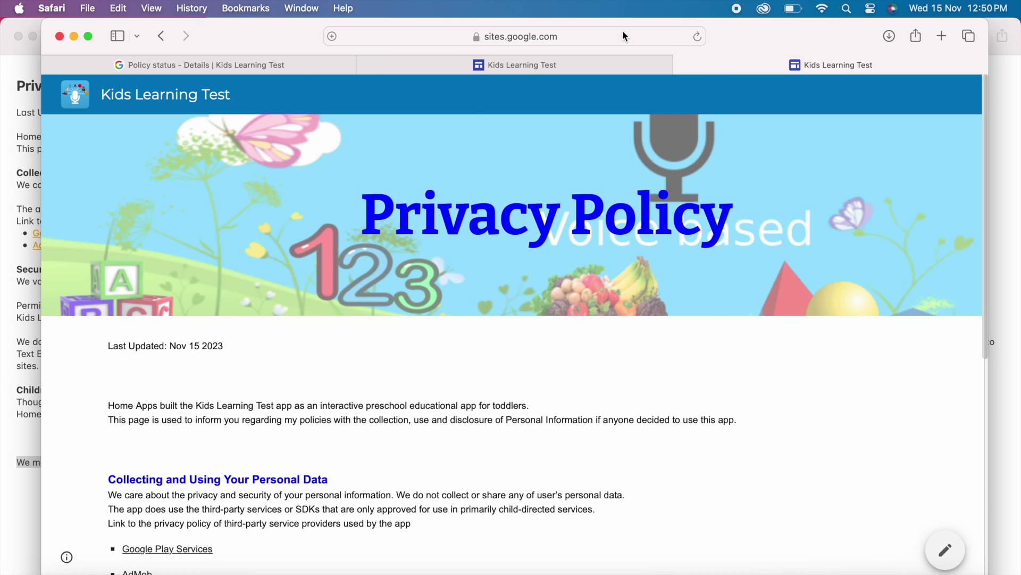
left_click(626, 36)
key("super+c")
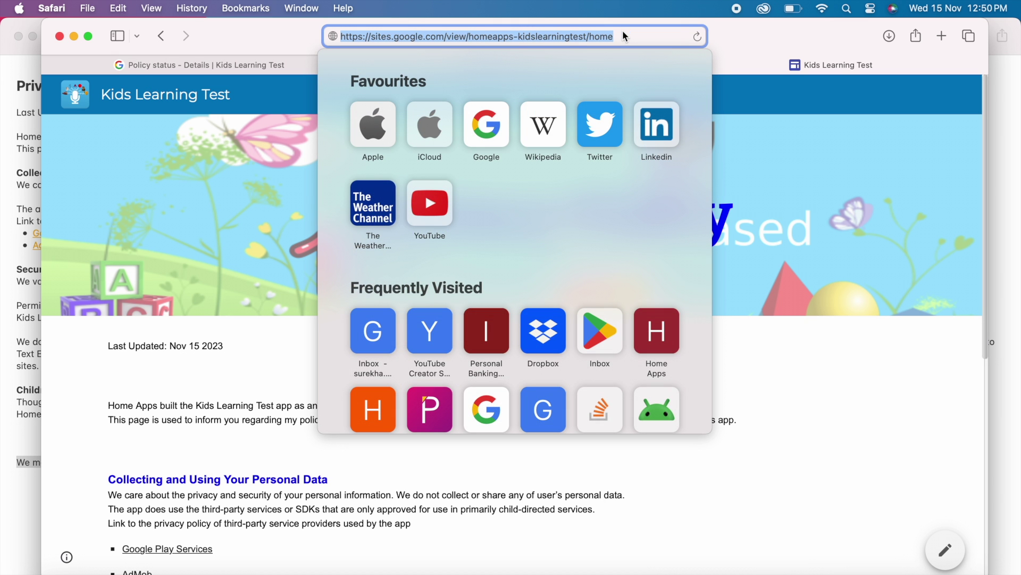
left_click(273, 60)
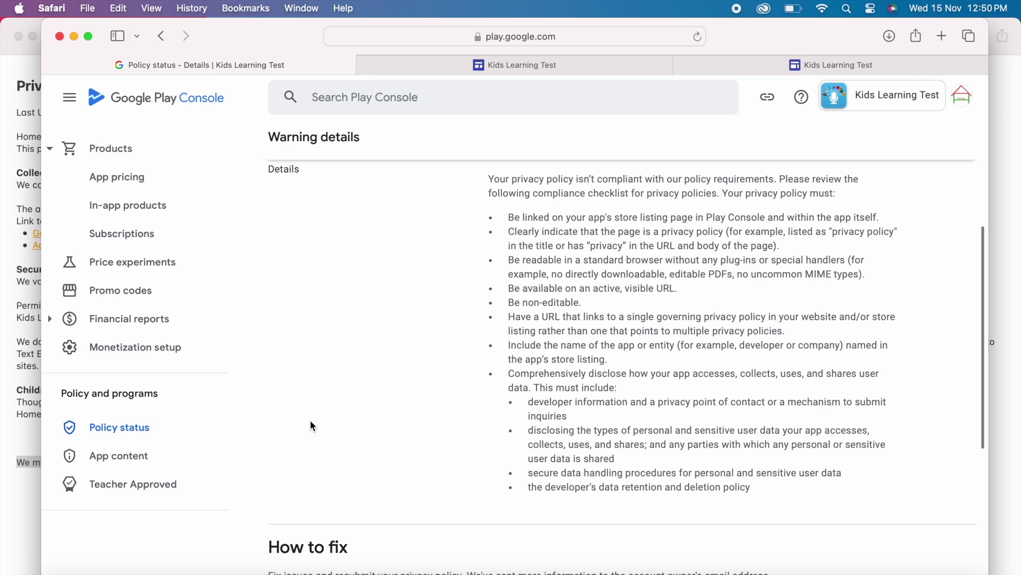
scroll(264, 447, "down", 5)
scroll(266, 445, "up", 2)
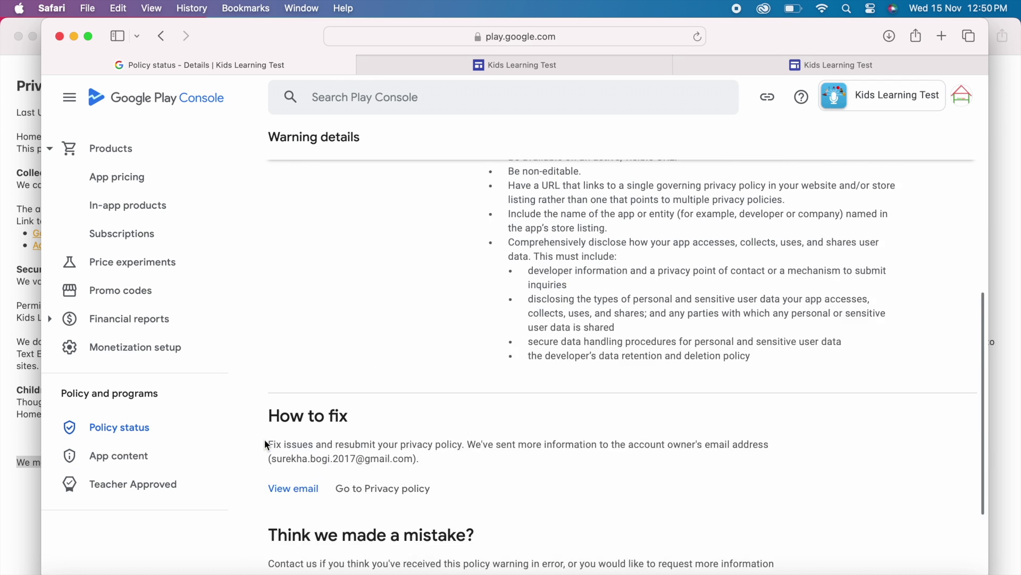
Replace the privacy policy declaration URL with the new homeapps-kidslearningtest address and save
left_click(137, 455)
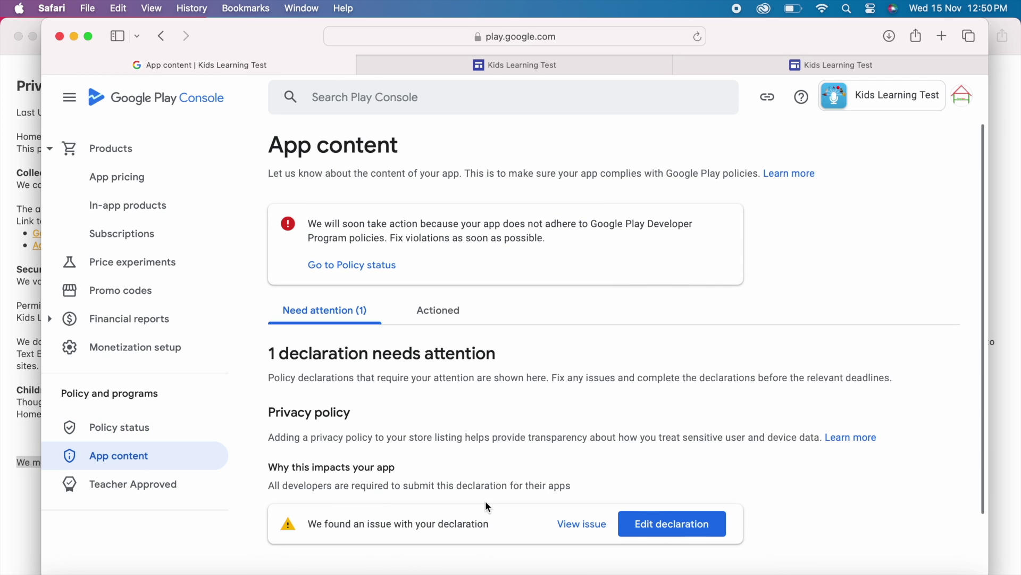
left_click(663, 526)
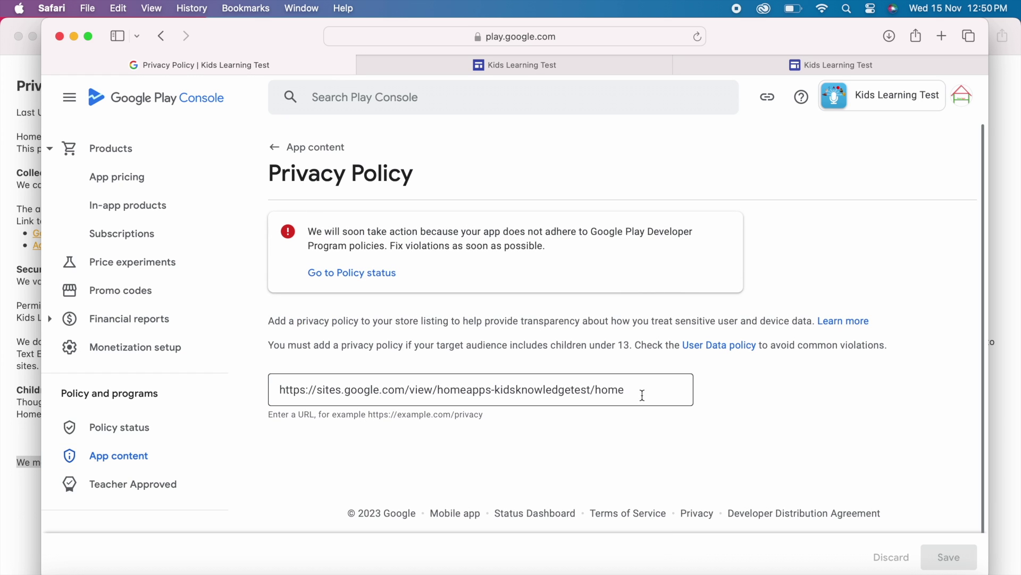
left_click_drag(642, 396, 534, 394)
left_click(274, 394)
key("super+a")
key("super+v")
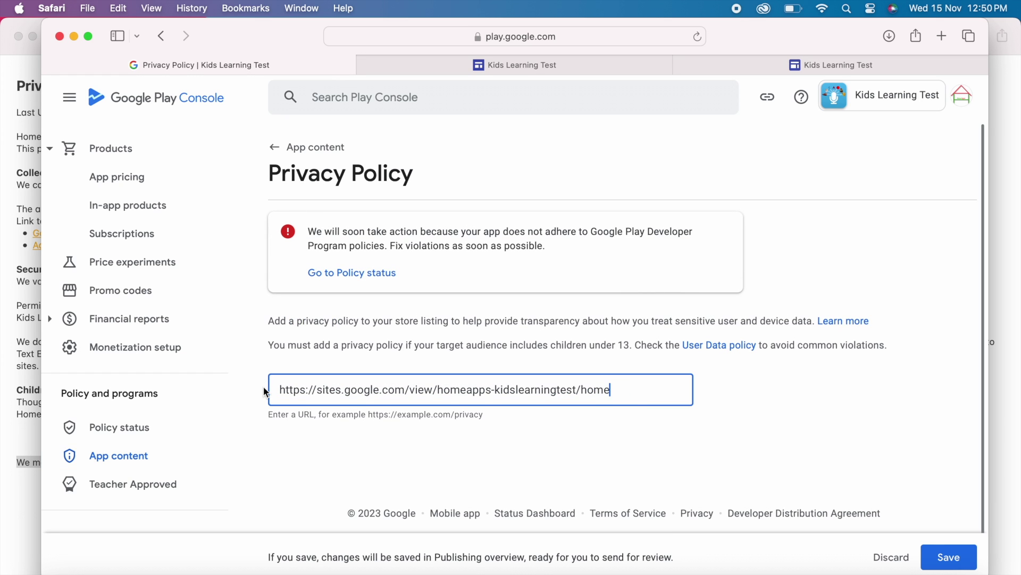
left_click(947, 557)
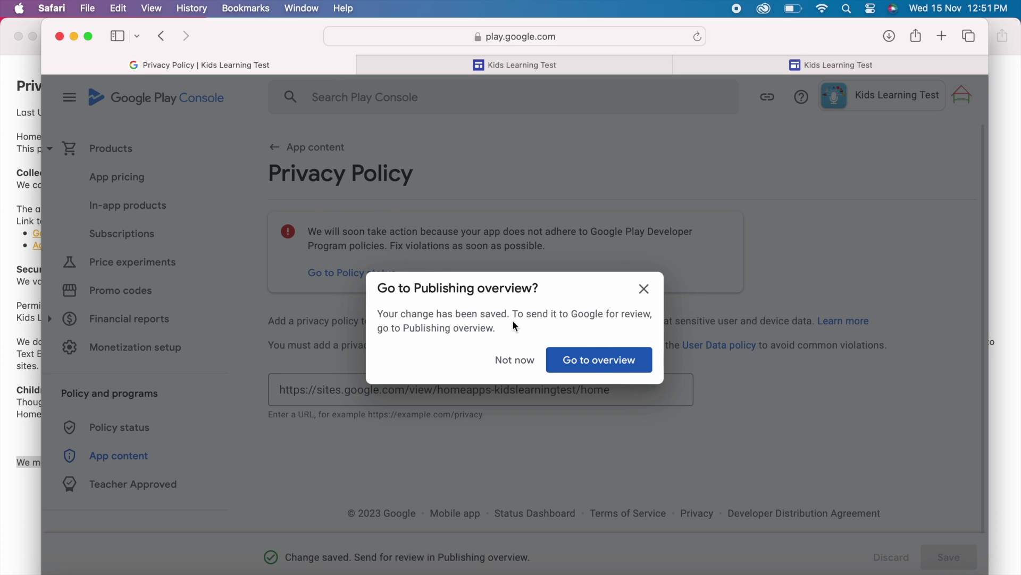
Send the privacy policy URL change for review from the publishing overview
left_click(587, 370)
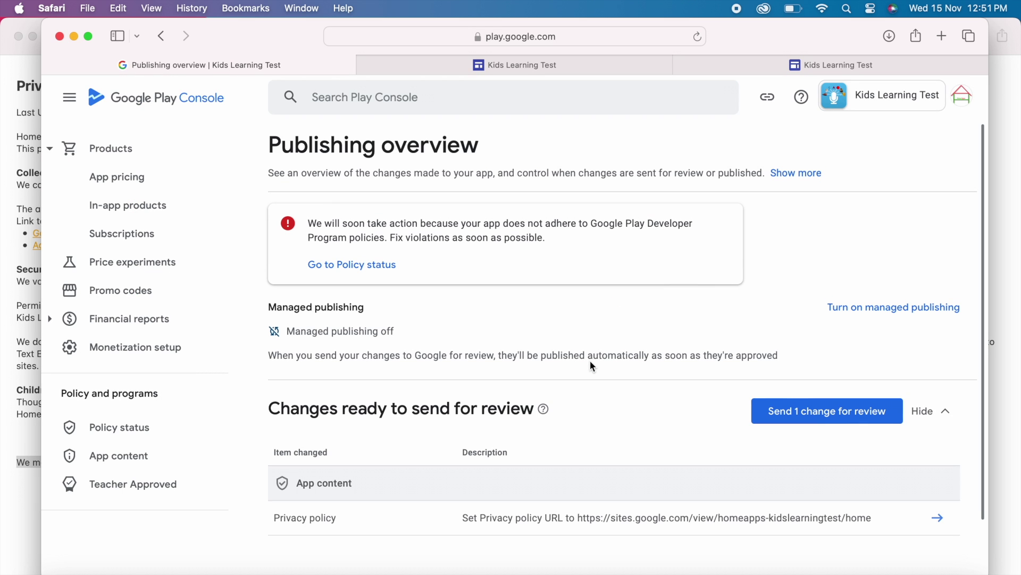
left_click(828, 418)
left_click(616, 412)
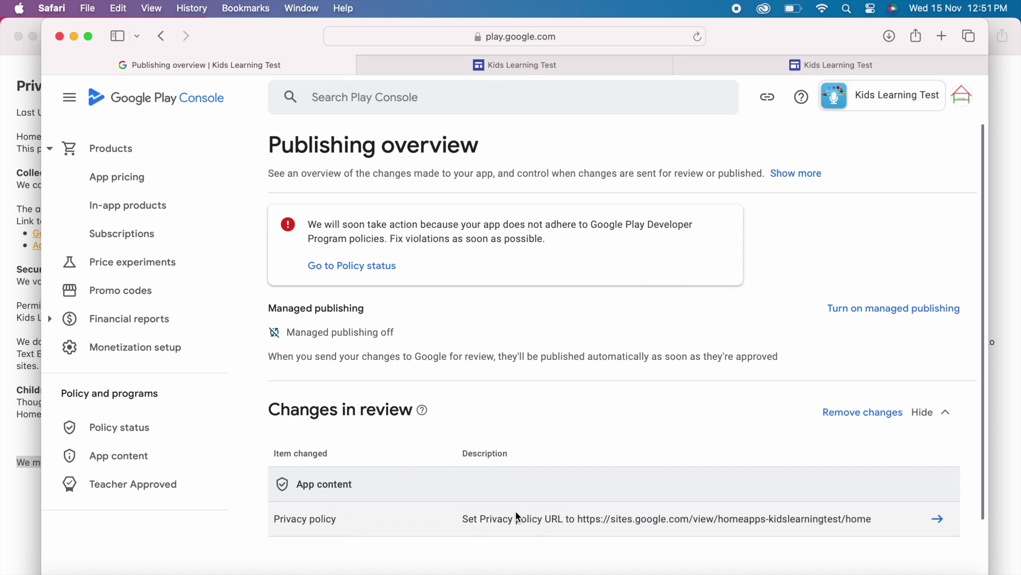
left_click(118, 457)
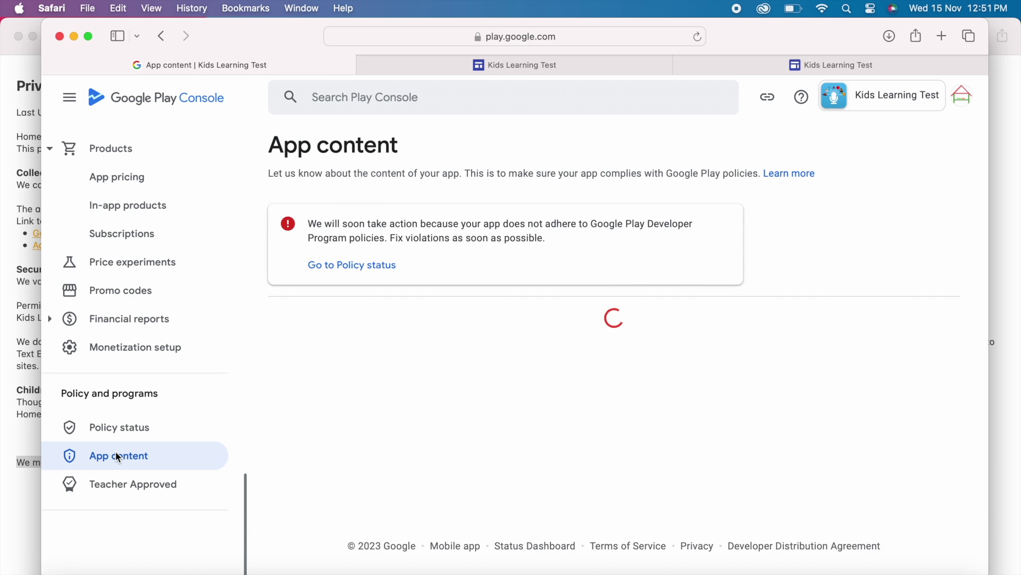
Expand the 'policy violation has been addressed' Inbox message and go to Policy status
scroll(114, 254, "up", 5)
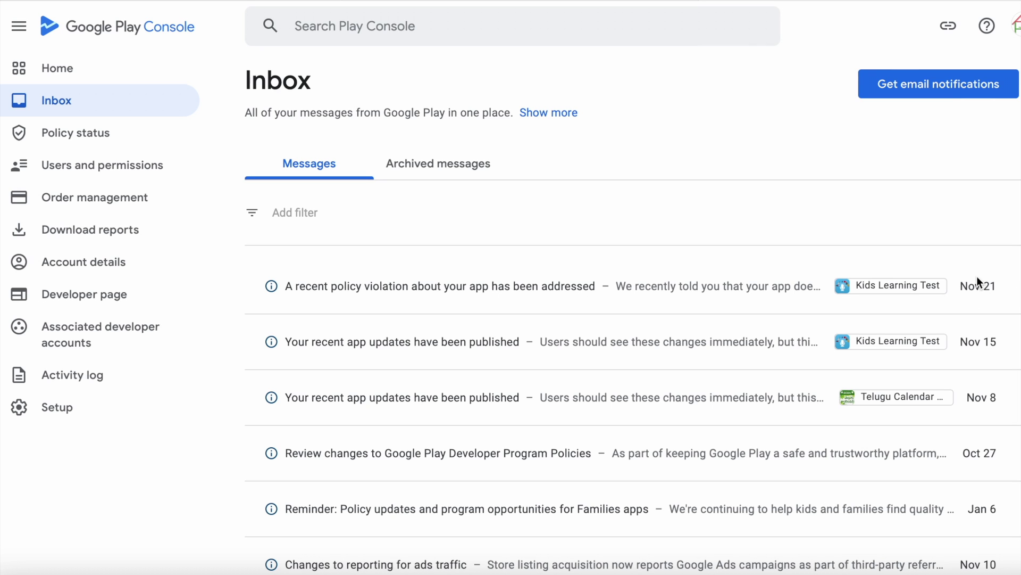
left_click(349, 283)
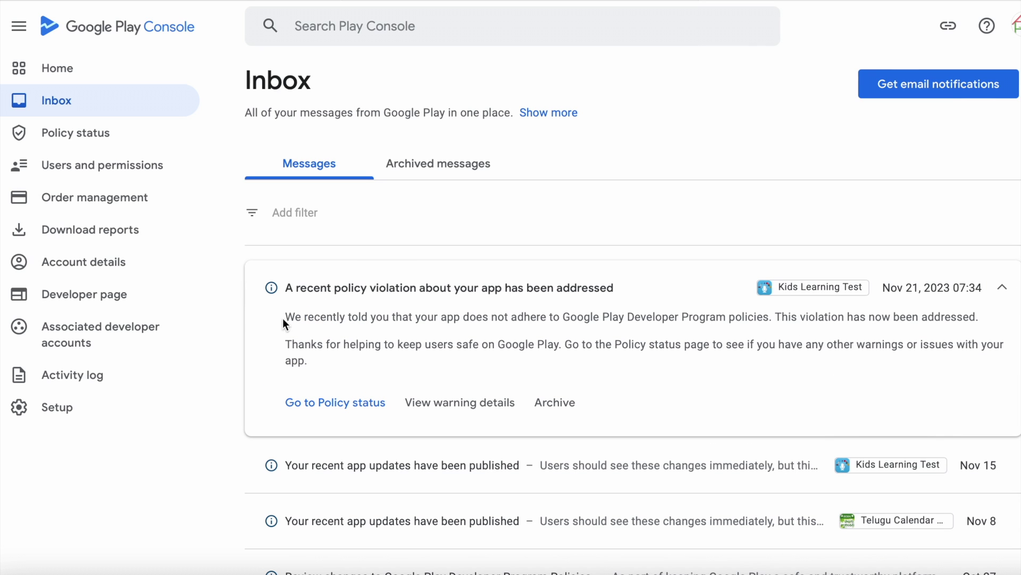
left_click_drag(288, 316, 982, 314)
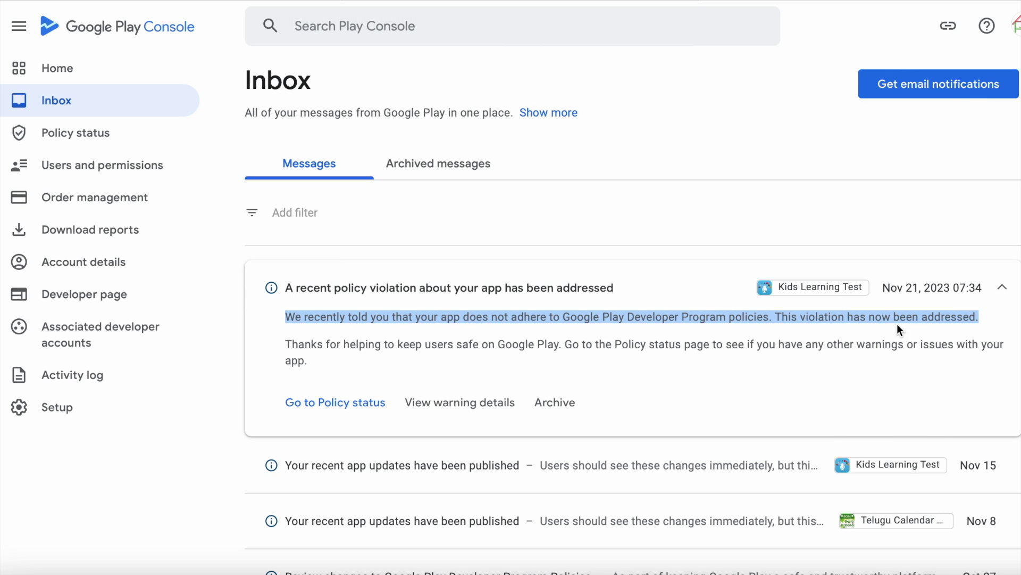
left_click(350, 350)
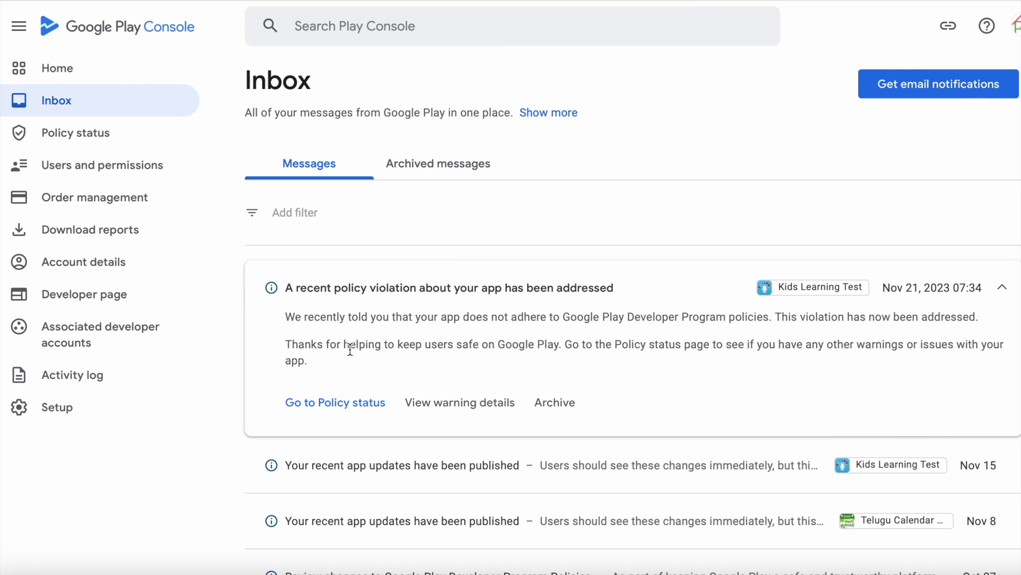
left_click_drag(287, 343, 439, 377)
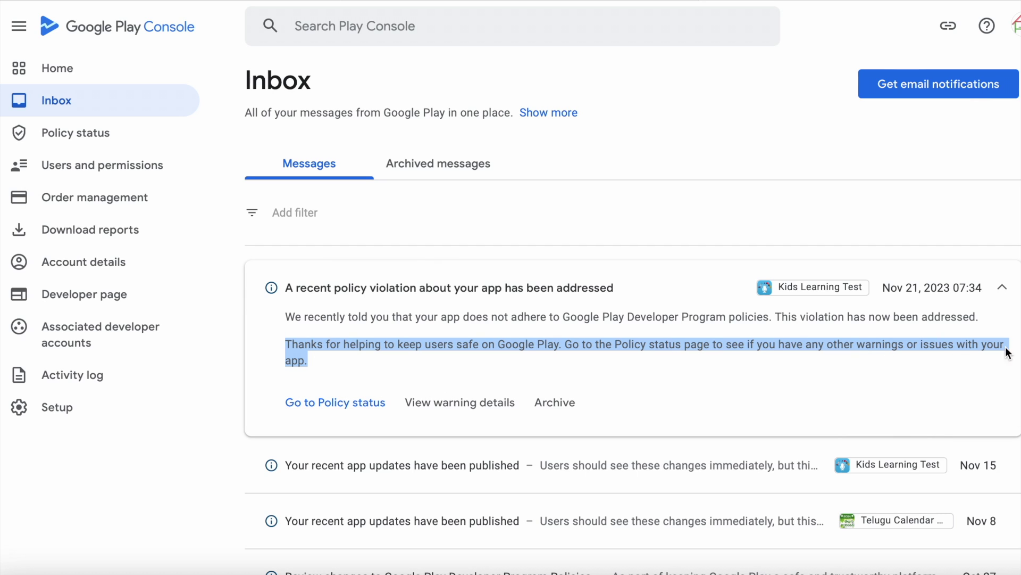
left_click(368, 363)
left_click(351, 402)
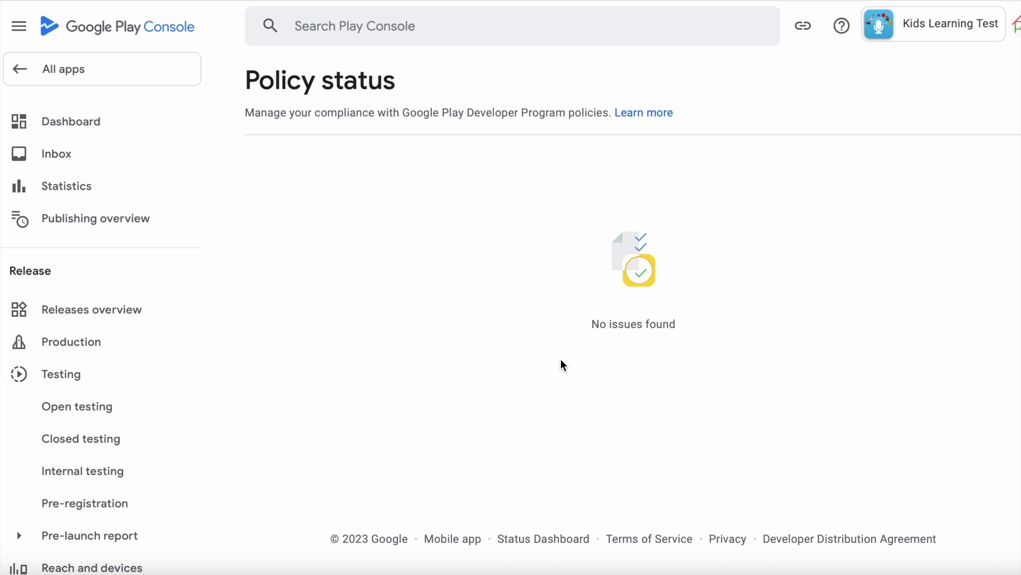
In App content's Actioned tab, expand Privacy policy to check its homeapps-kidslearningtest URL
scroll(54, 442, "down", 15)
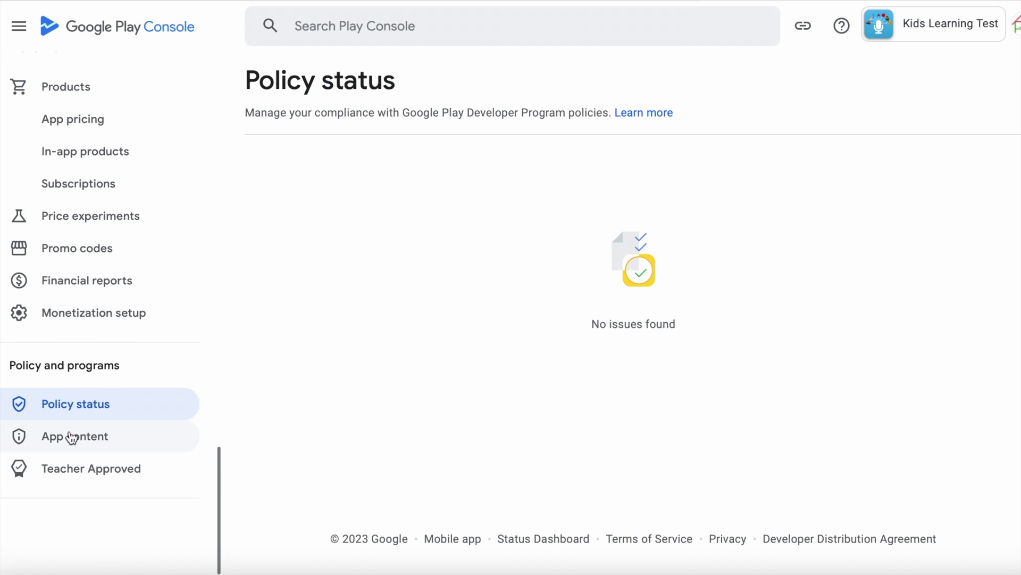
left_click(101, 439)
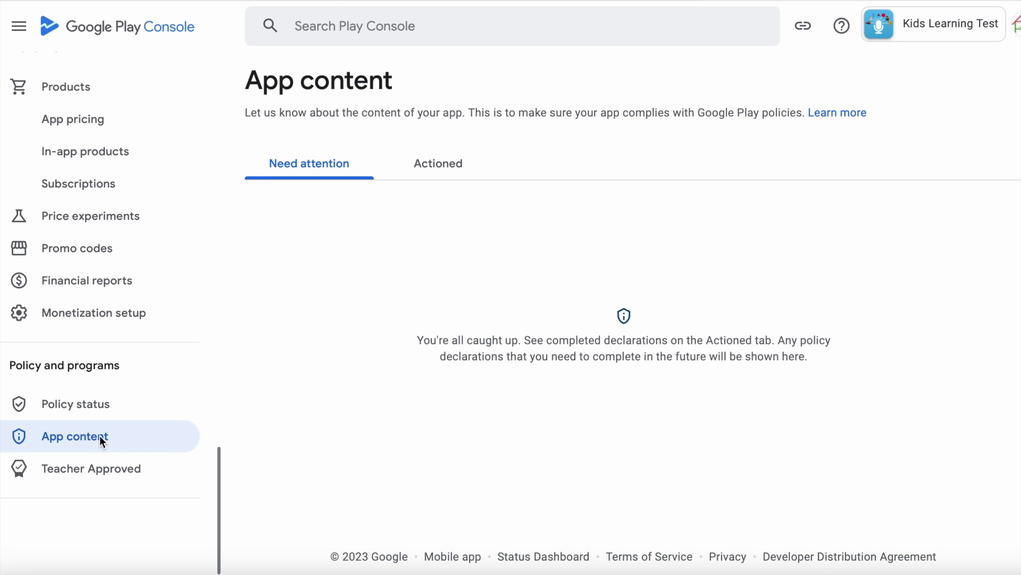
left_click(438, 165)
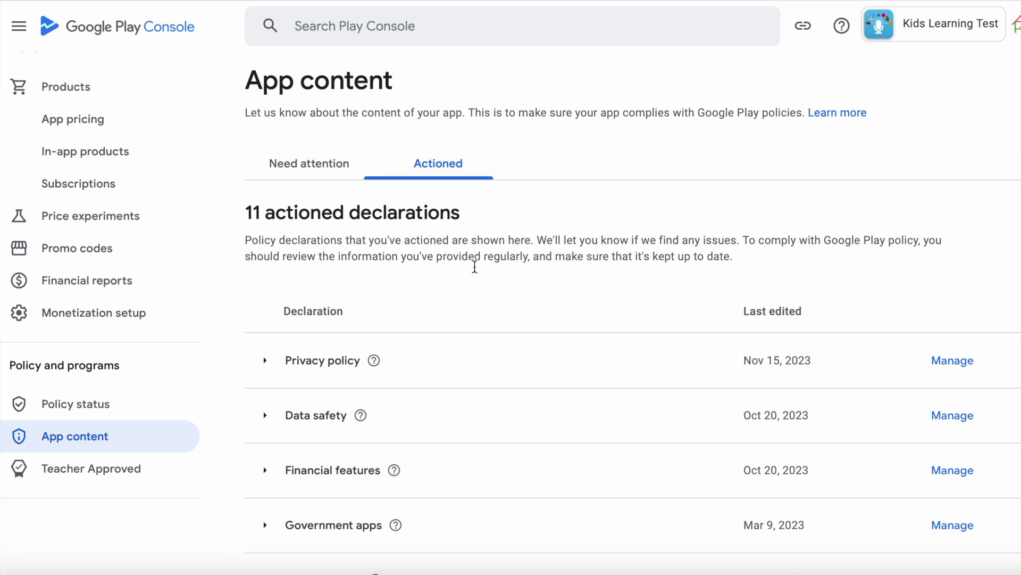
scroll(482, 293, "down", 1)
left_click(339, 331)
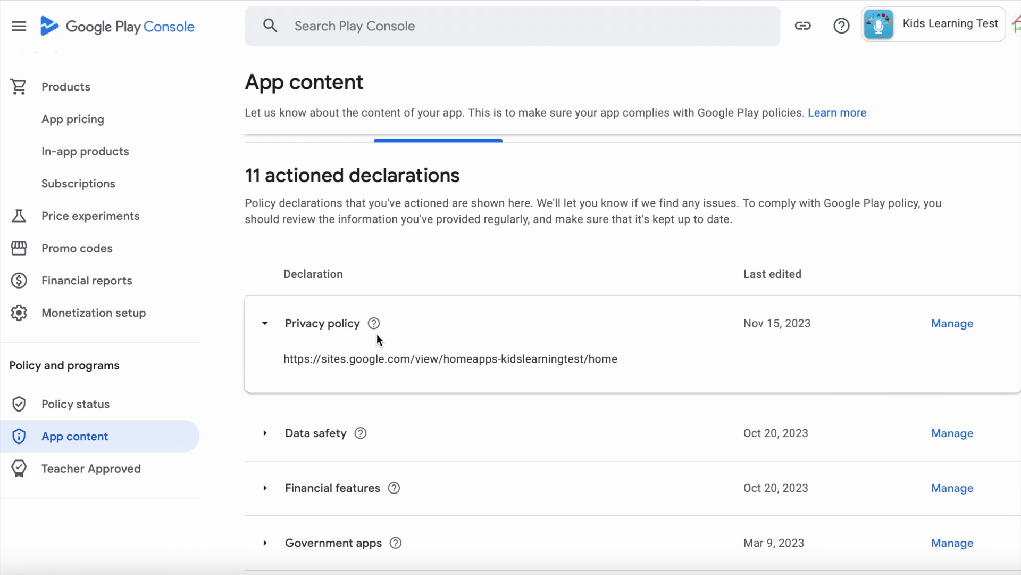
left_click(343, 325)
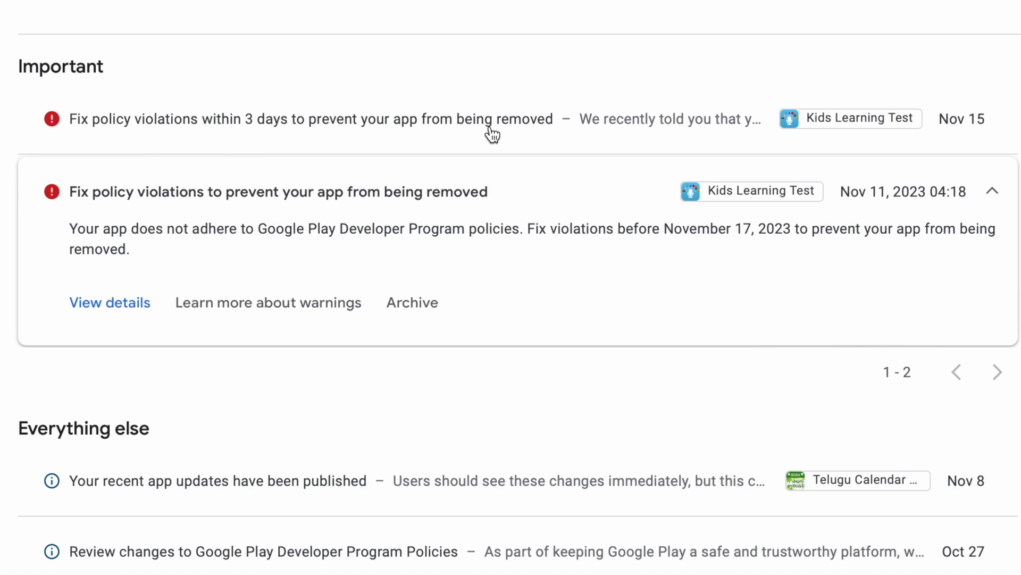
Expand the fix-violations warning and highlight the 'privacy policy isn't compliant' sentence
left_click(492, 129)
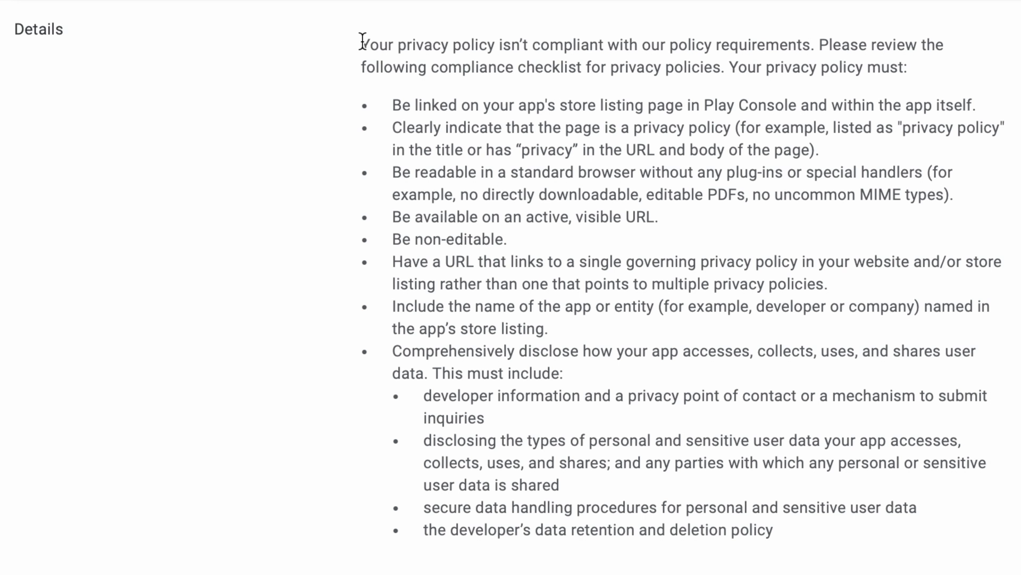
left_click_drag(358, 40, 814, 43)
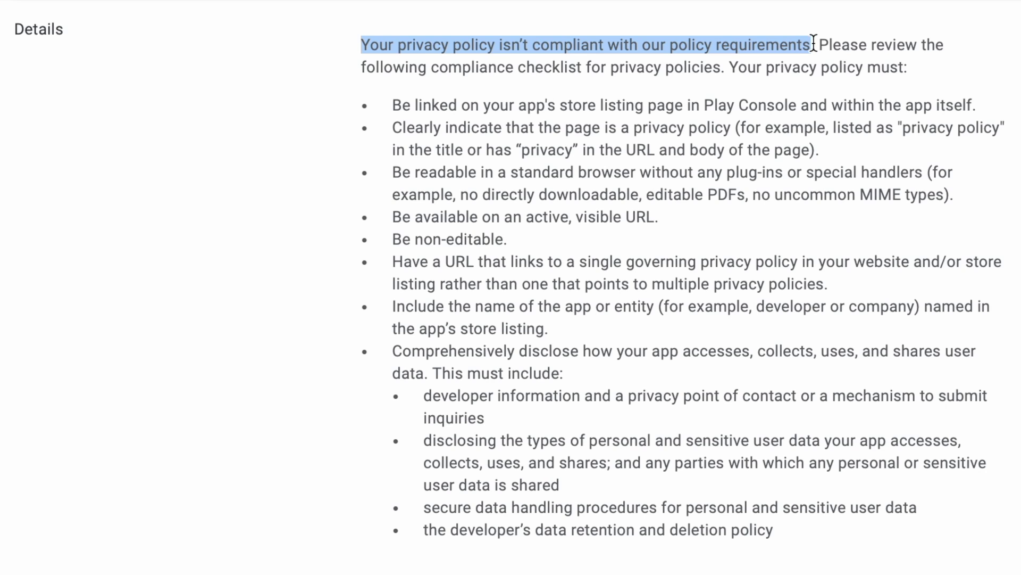